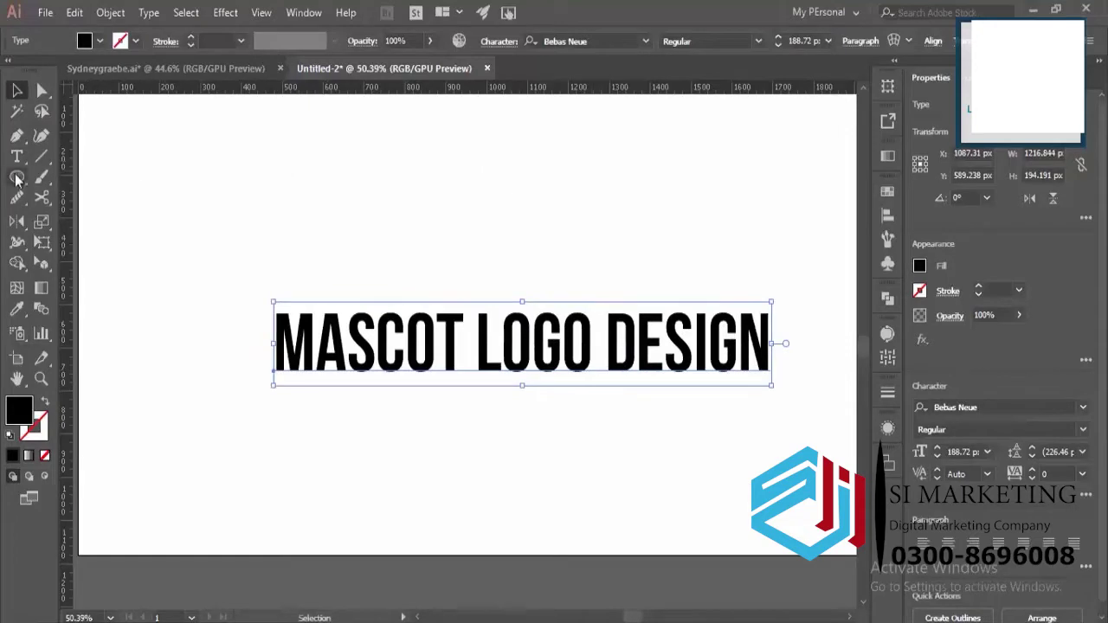
Draw a black circle about 368 px in diameter and place it above the MASCOT LOGO DESIGN text.
{"action": "left_click", "coordinate": [17, 176]}
{"action": "left_click_drag", "start_coordinate": [492, 160], "coordinate": [560, 256]}
{"action": "key", "text": "v"}
{"action": "left_click_drag", "start_coordinate": [532, 324], "coordinate": [455, 350]}
{"action": "left_click_drag", "start_coordinate": [531, 258], "coordinate": [516, 258]}
{"action": "left_click", "coordinate": [678, 247]}
{"action": "scroll", "coordinate": [597, 243], "scroll_direction": "up", "scroll_amount": 2}
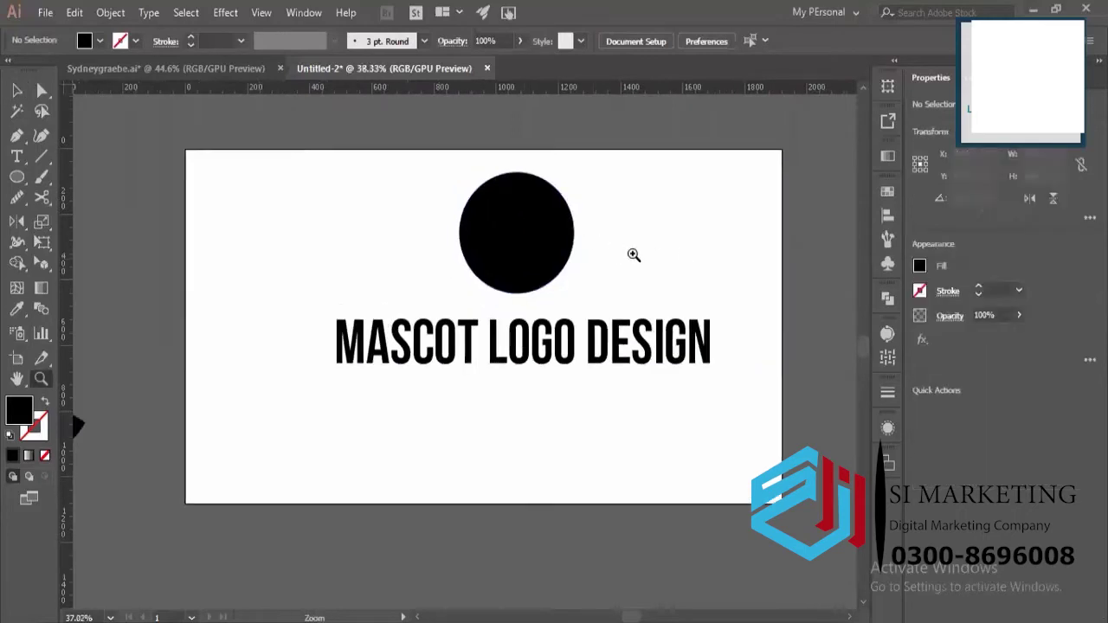
Copy the word DESIGN from the text line and delete it, leaving only MASCOT LOGO.
{"action": "left_click", "coordinate": [597, 367]}
{"action": "double_click", "coordinate": [591, 370]}
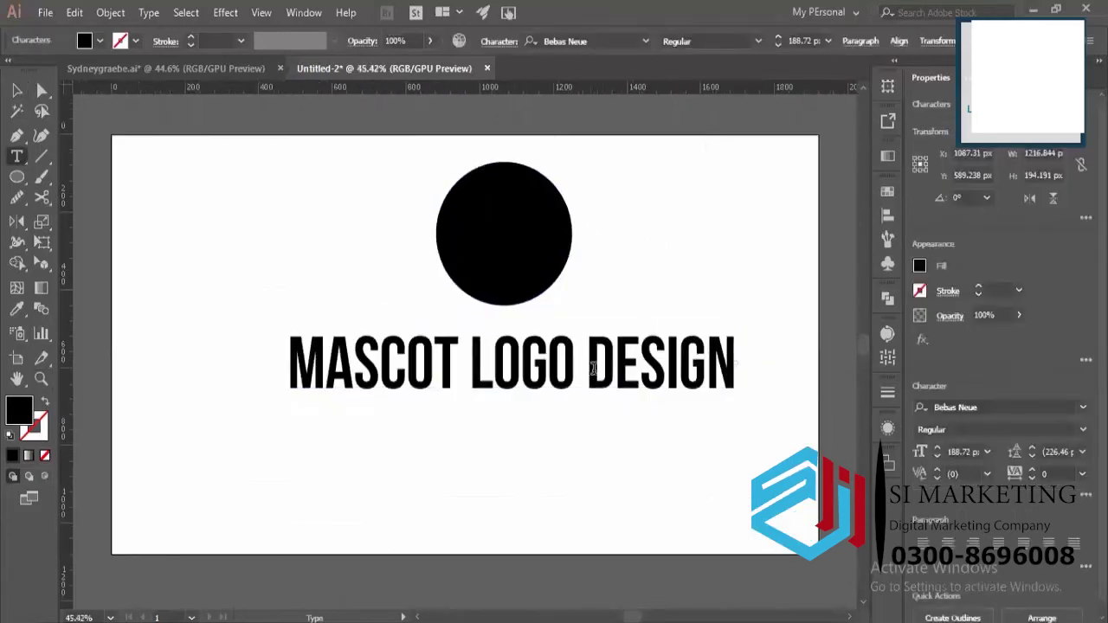
{"action": "left_click_drag", "start_coordinate": [591, 369], "coordinate": [761, 371]}
{"action": "key", "text": "ctrl+c"}
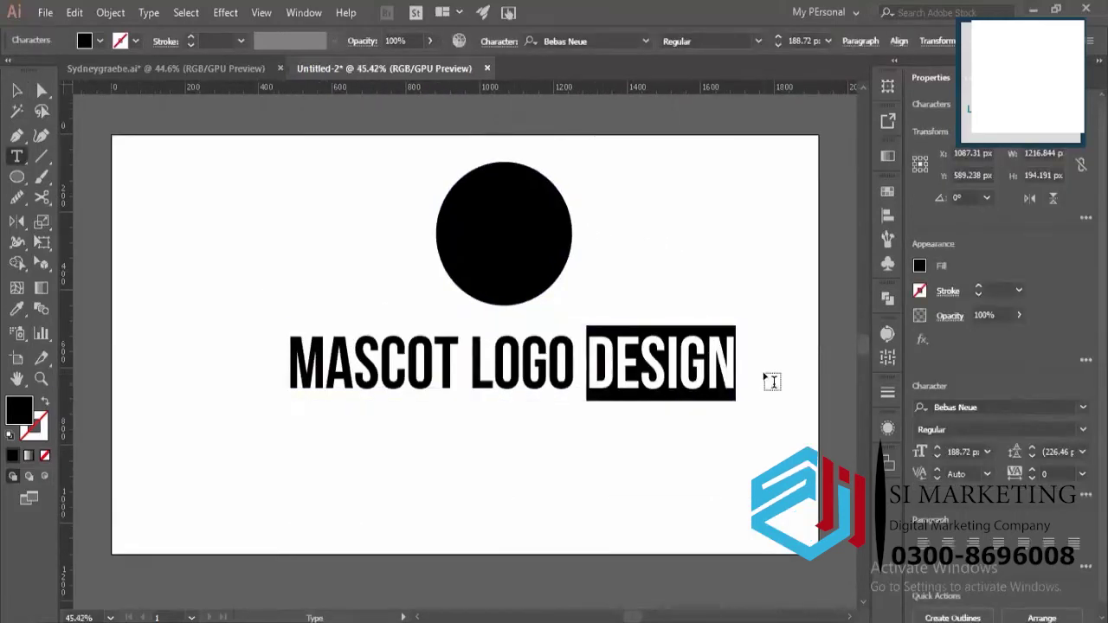
{"action": "key", "text": "BackSpace"}
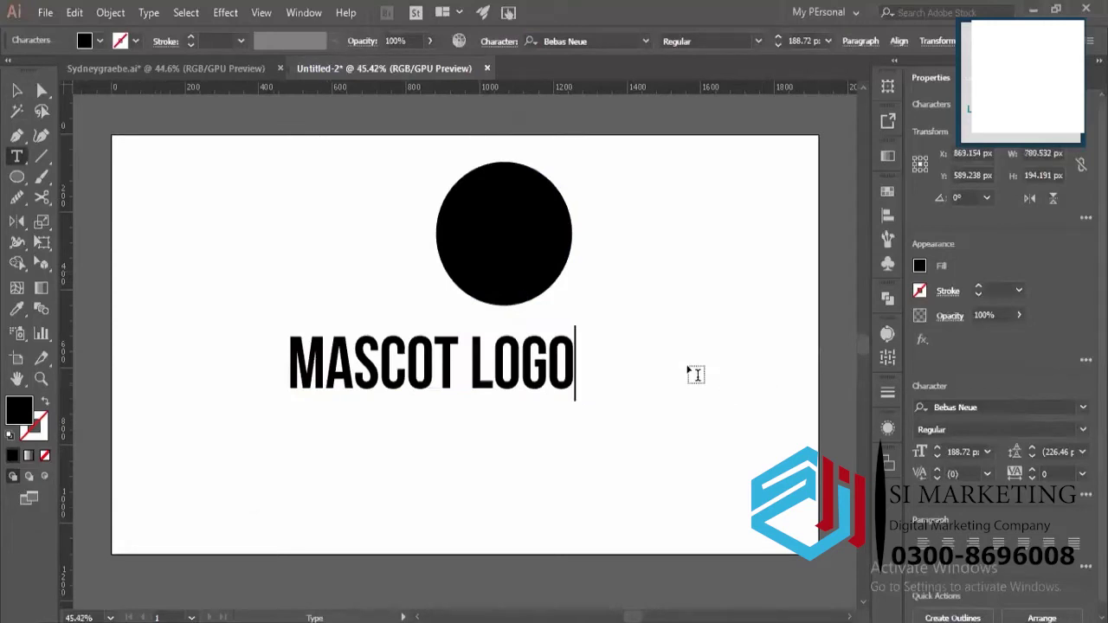
{"action": "key", "text": "Escape"}
Center the MASCOT LOGO text horizontally beneath the circle, using the circle as the key object.
{"action": "left_click", "coordinate": [524, 260], "text": "shift"}
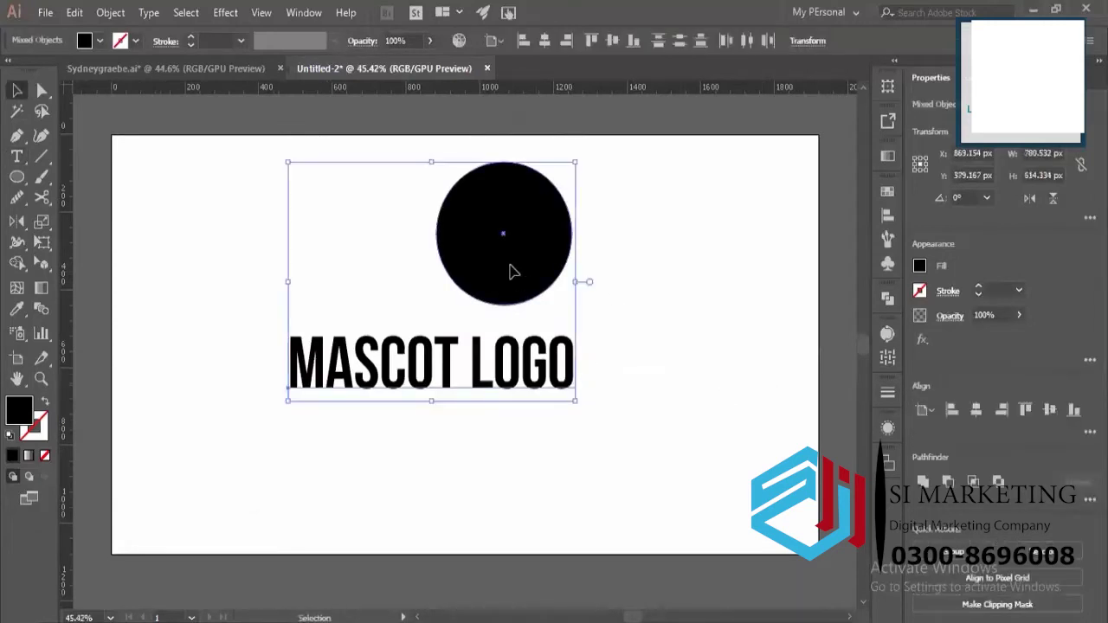
{"action": "left_click", "coordinate": [511, 272]}
{"action": "left_click", "coordinate": [976, 410]}
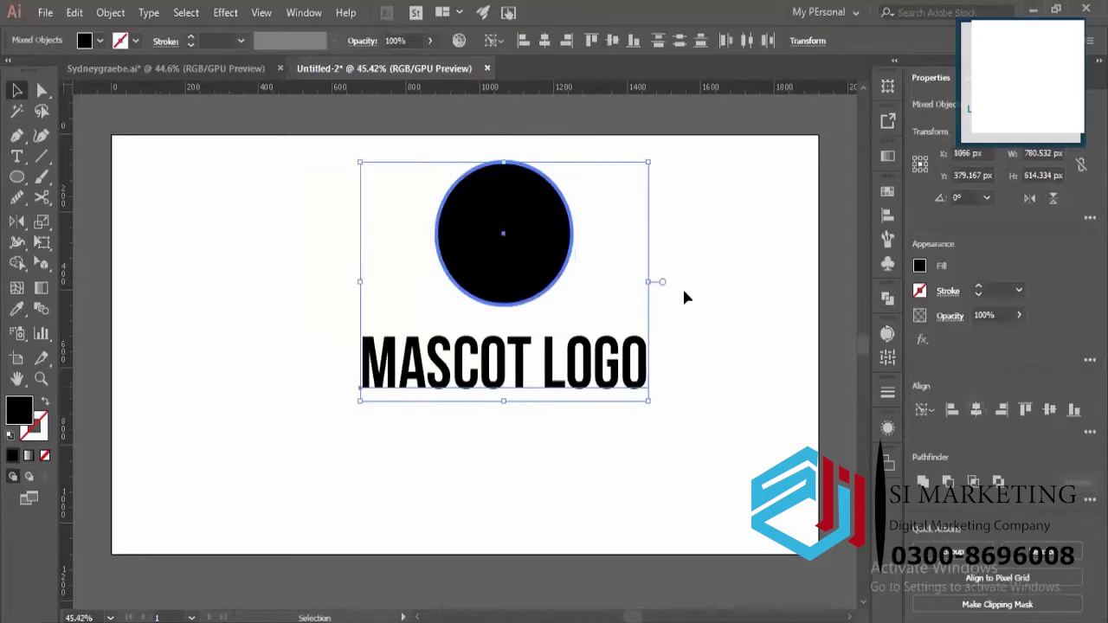
Paste DESIGN as a separate text object and place it just below MASCOT LOGO.
{"action": "left_click", "coordinate": [681, 283]}
{"action": "key", "text": "ctrl+v"}
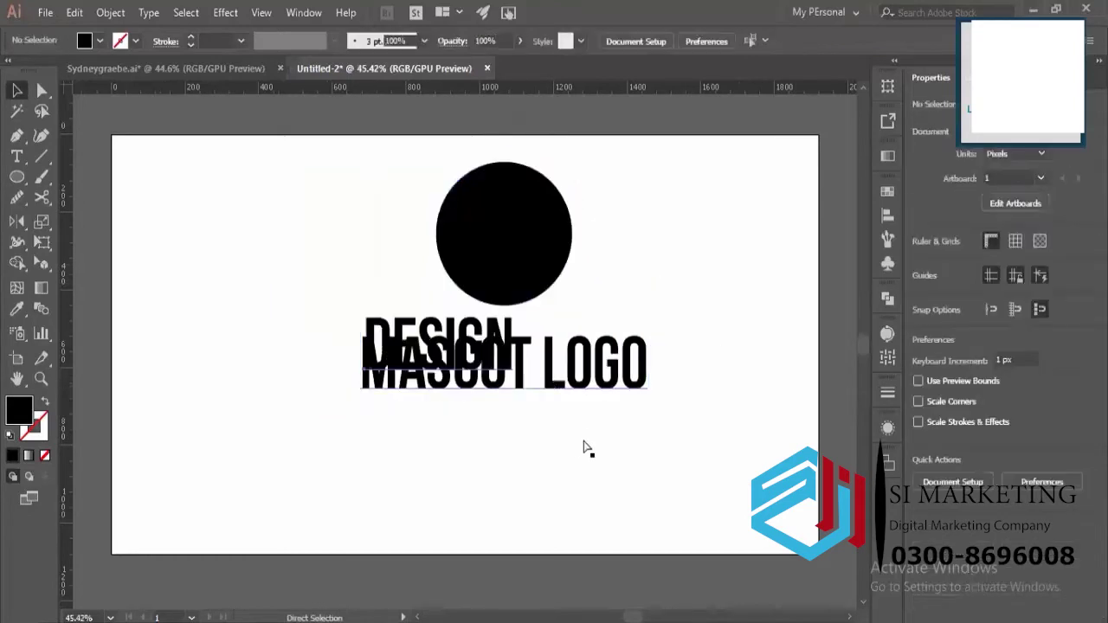
{"action": "left_click_drag", "start_coordinate": [503, 401], "coordinate": [537, 435]}
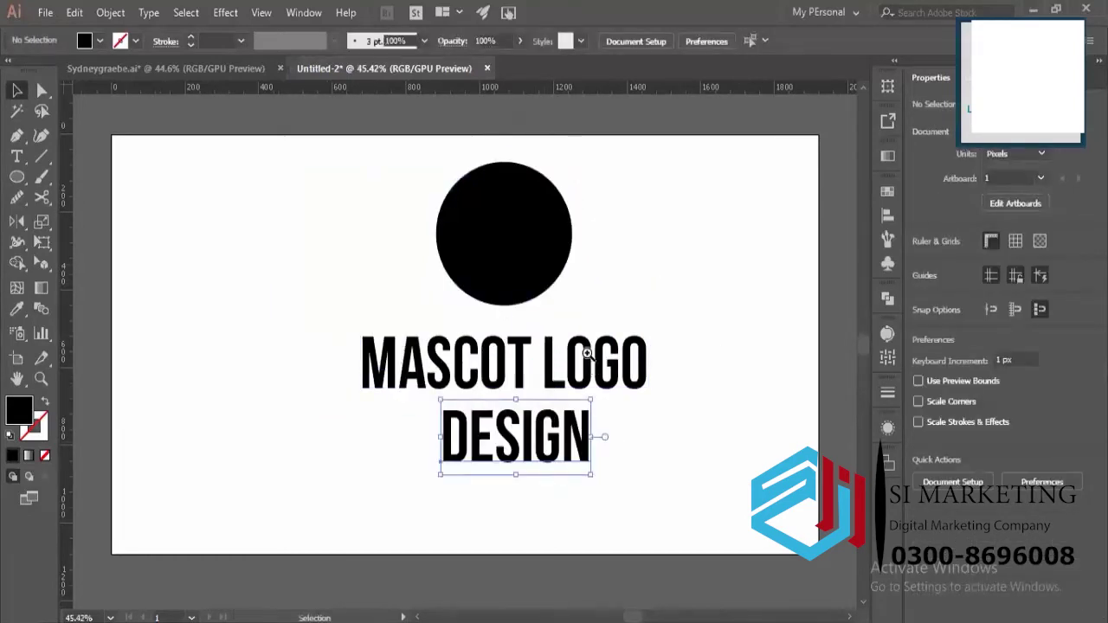
{"action": "scroll", "coordinate": [511, 213], "scroll_direction": "up", "scroll_amount": 1}
{"action": "left_click", "coordinate": [509, 210]}
{"action": "left_click", "coordinate": [507, 354], "text": "shift"}
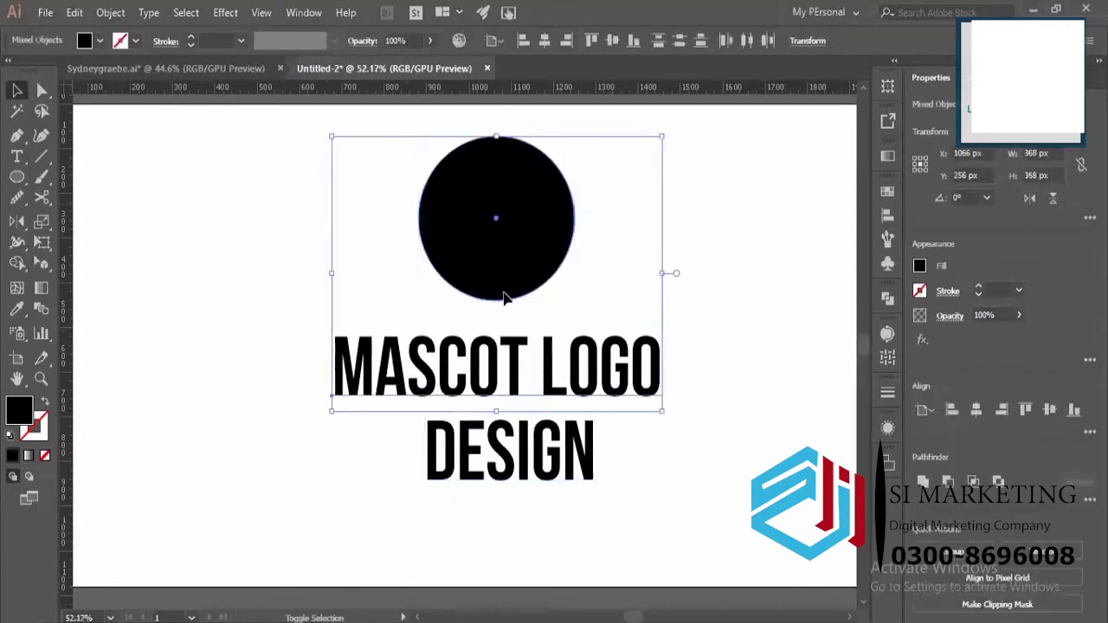
{"action": "left_click", "coordinate": [502, 292]}
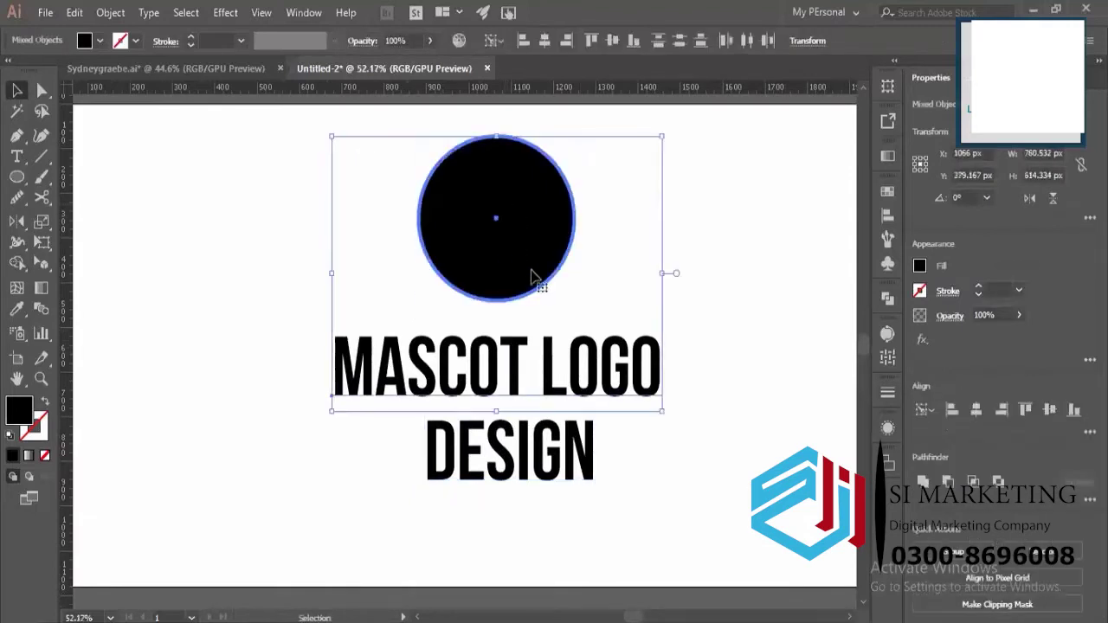
{"action": "left_click", "coordinate": [719, 291]}
Change the font of the DESIGN text to Raleway Thin.
{"action": "left_click", "coordinate": [563, 452]}
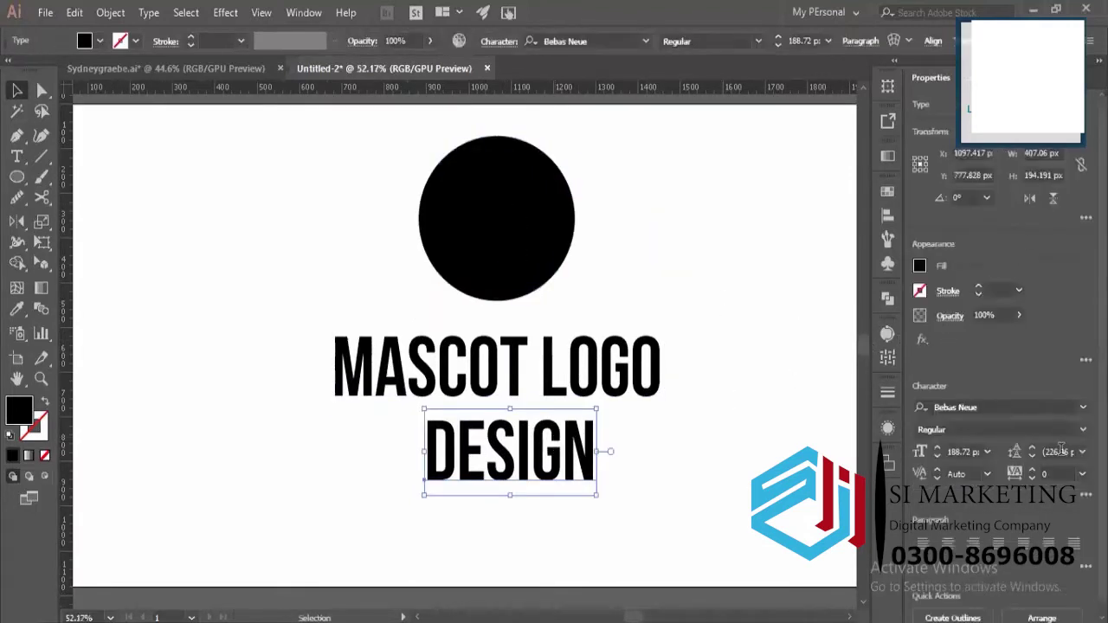
{"action": "left_click", "coordinate": [999, 405]}
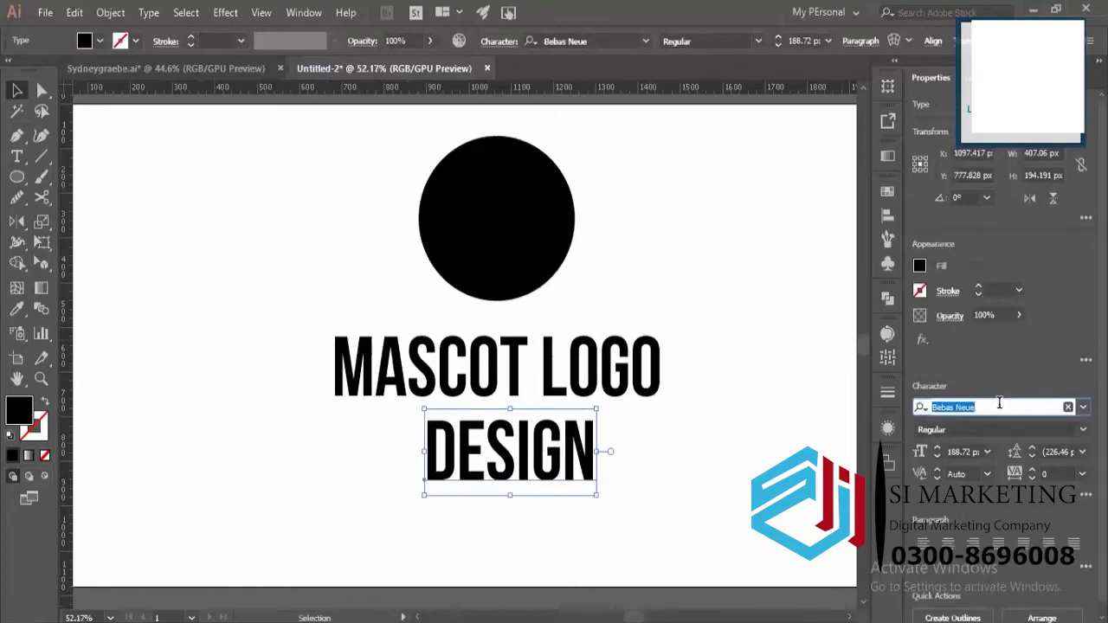
{"action": "type", "text": "rale"}
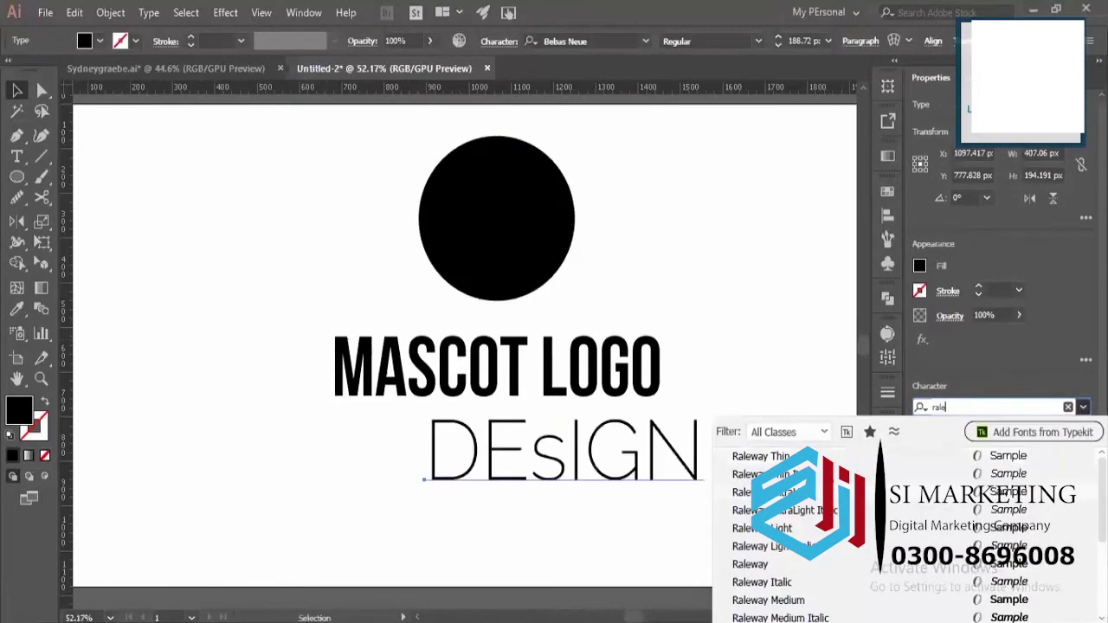
{"action": "left_click", "coordinate": [784, 456]}
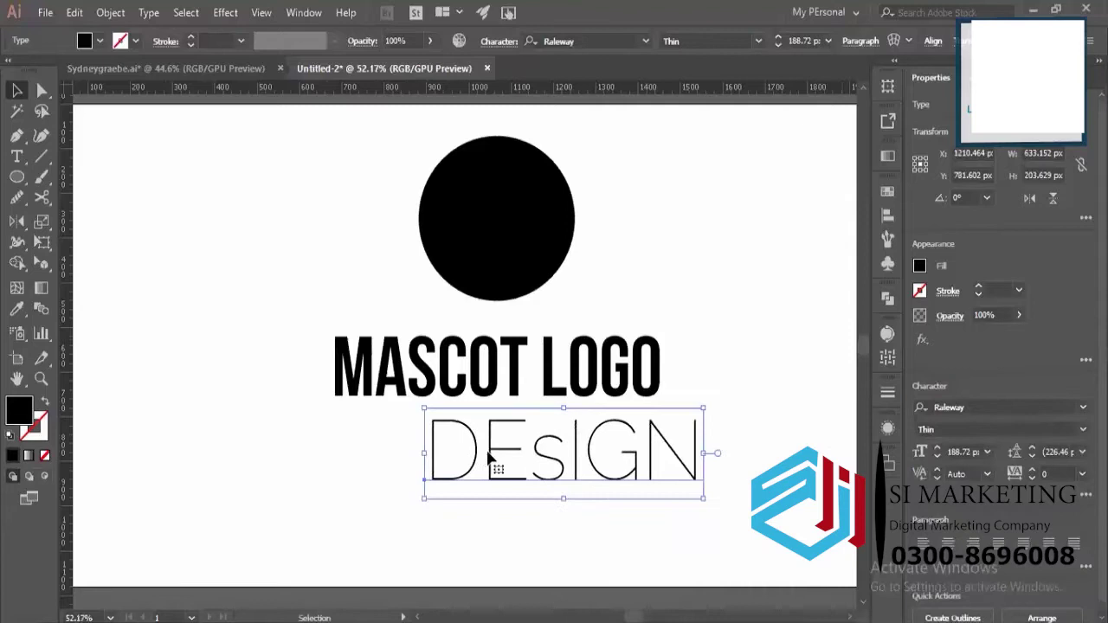
Change the font of the MASCOT LOGO text to Raleway with the SemiBold style.
{"action": "left_click", "coordinate": [511, 377]}
{"action": "left_click", "coordinate": [998, 406]}
{"action": "type", "text": "ra"}
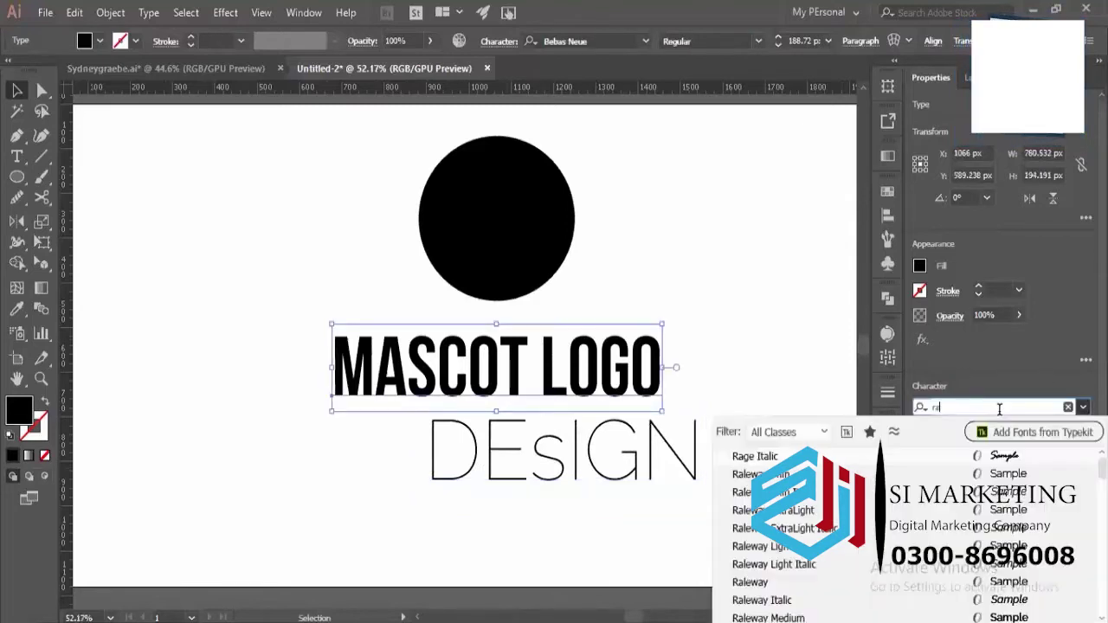
{"action": "left_click", "coordinate": [761, 492]}
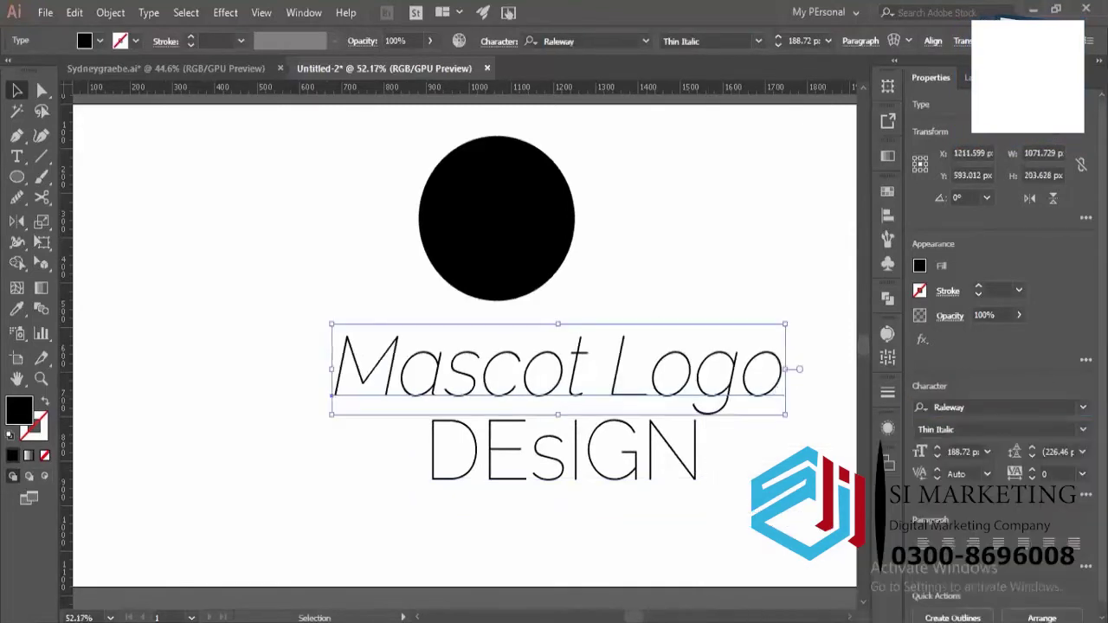
{"action": "left_click", "coordinate": [1082, 406]}
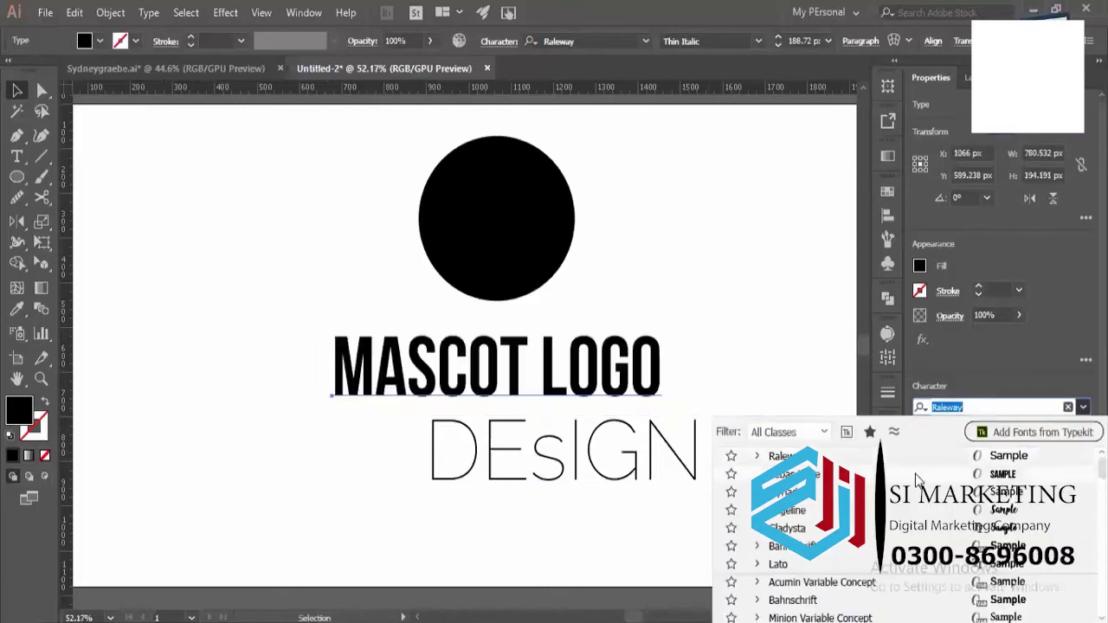
{"action": "left_click", "coordinate": [900, 456]}
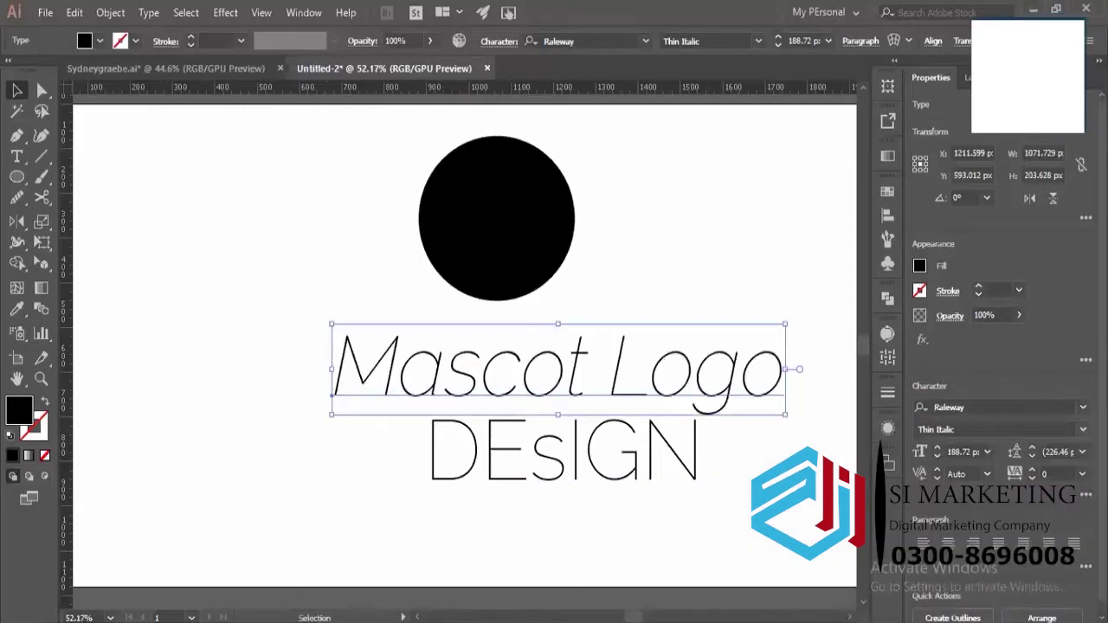
{"action": "left_click", "coordinate": [1082, 430]}
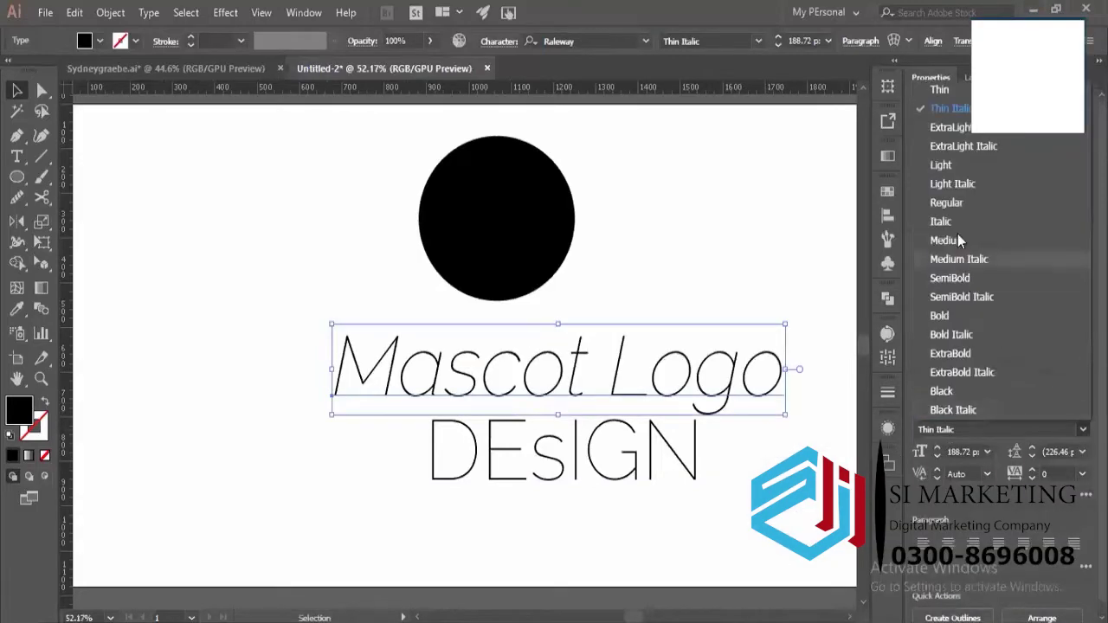
{"action": "left_click", "coordinate": [949, 277]}
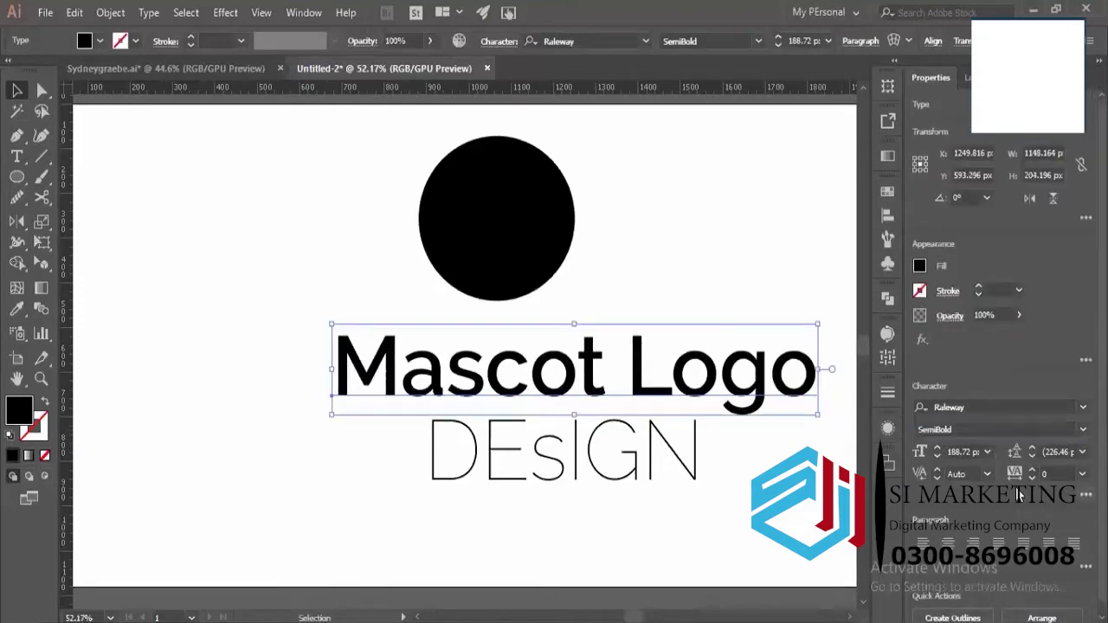
Apply All Caps to the Mascot Logo text through its extended character settings.
{"action": "key", "text": "ctrl+t"}
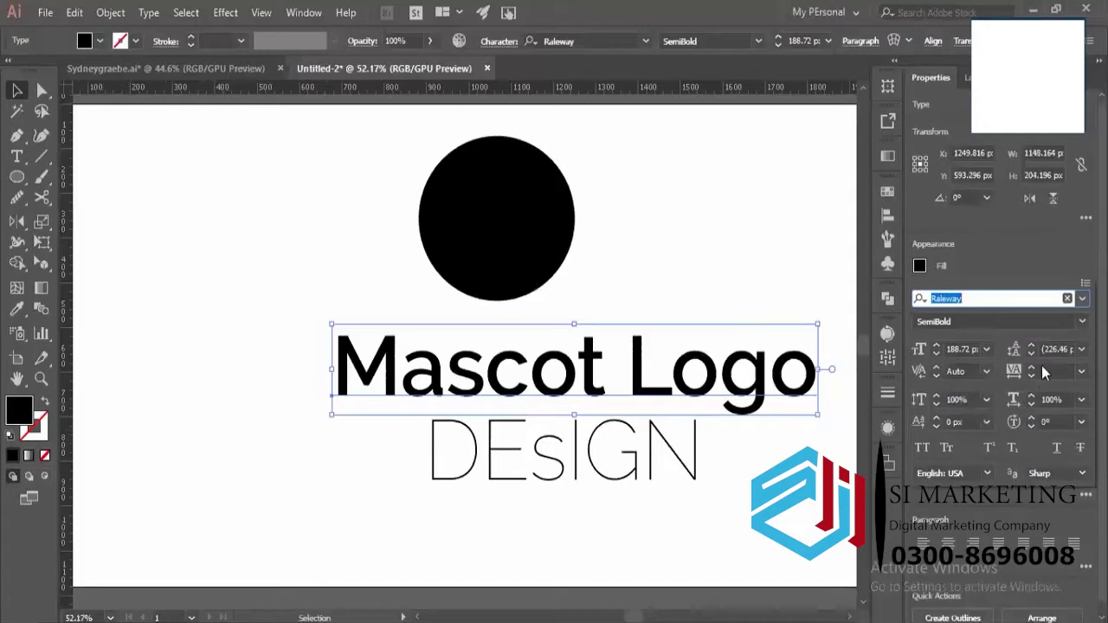
{"action": "left_click", "coordinate": [921, 447]}
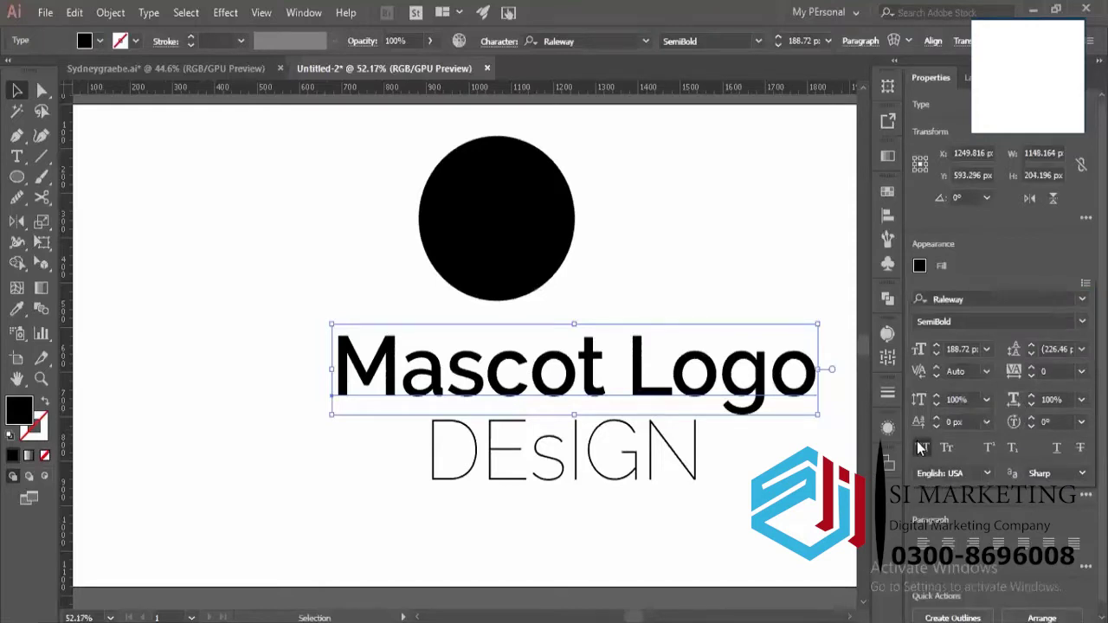
{"action": "left_click", "coordinate": [768, 437]}
Realign the widened all-caps MASCOT LOGO text to the circle's horizontal center, keeping the circle as key object.
{"action": "key", "text": "z"}
{"action": "left_click_drag", "start_coordinate": [481, 308], "coordinate": [442, 318]}
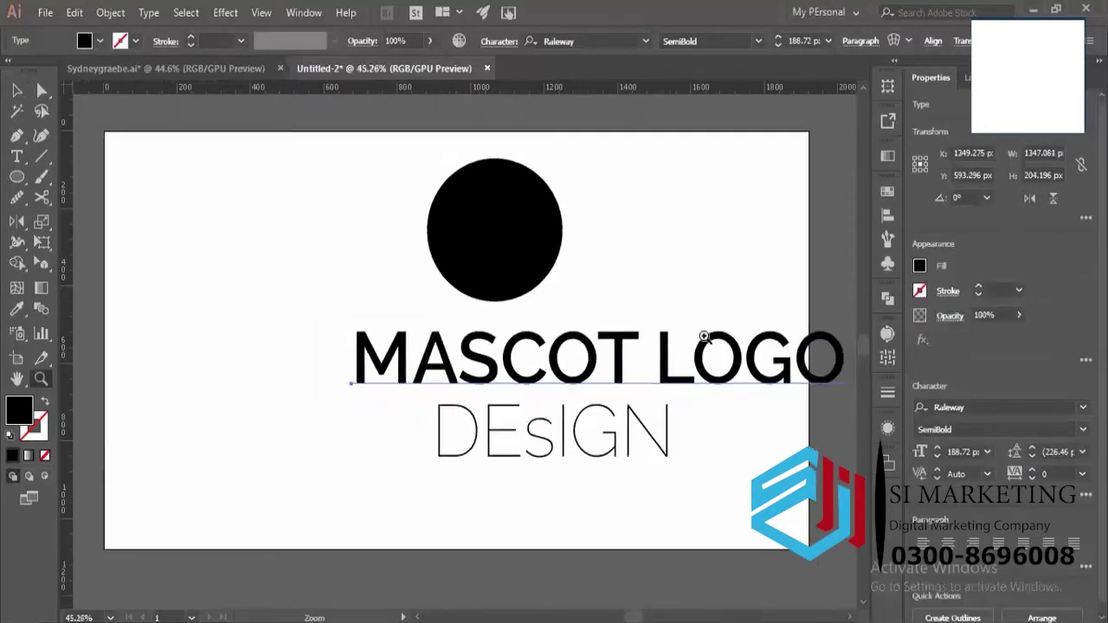
{"action": "left_click", "coordinate": [703, 336]}
{"action": "key", "text": "v"}
{"action": "left_click", "coordinate": [512, 242], "text": "shift"}
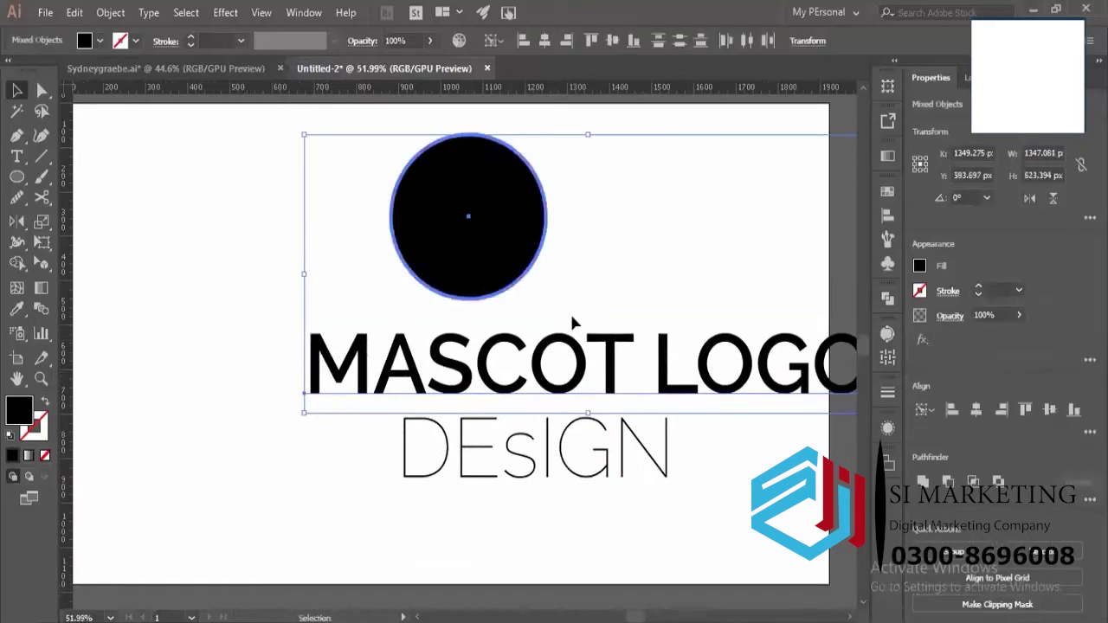
{"action": "left_click", "coordinate": [976, 411]}
{"action": "left_click", "coordinate": [650, 247]}
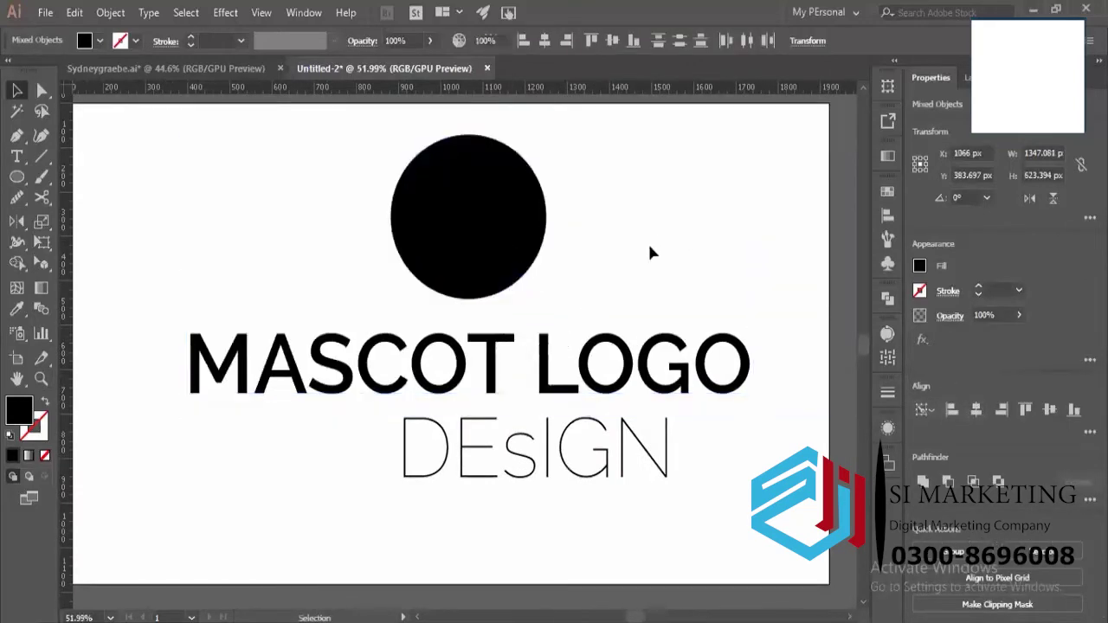
Replace the small s in the word DESIGN with a capital S.
{"action": "key", "text": "z"}
{"action": "left_click_drag", "start_coordinate": [647, 251], "coordinate": [630, 260]}
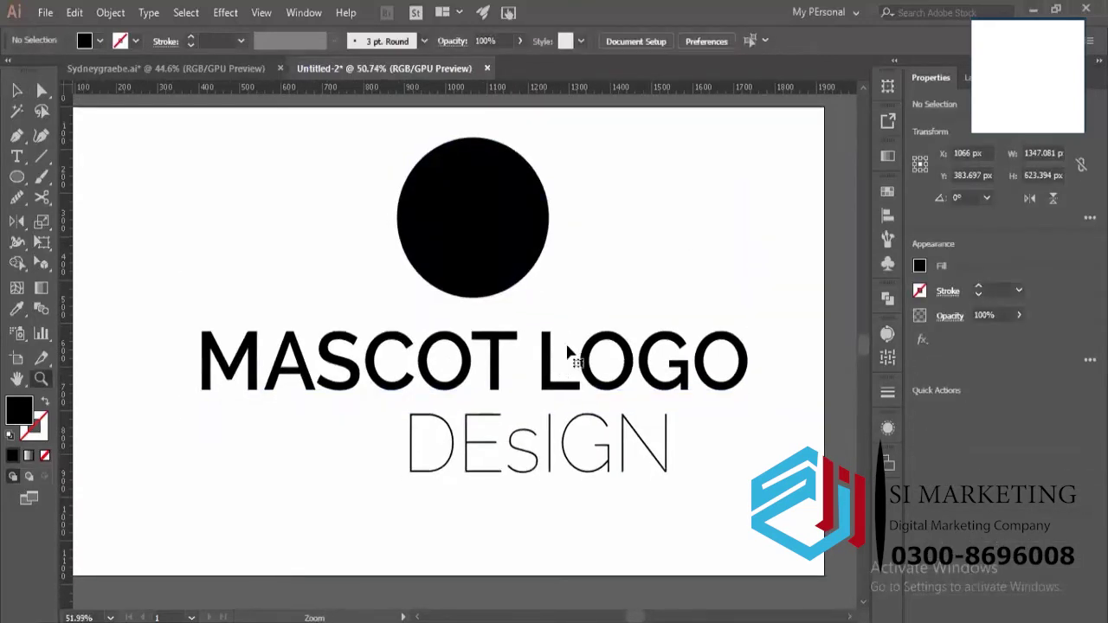
{"action": "left_click", "coordinate": [569, 358], "text": "alt"}
{"action": "key", "text": "v"}
{"action": "left_click", "coordinate": [569, 358]}
{"action": "left_click", "coordinate": [535, 445], "text": "shift"}
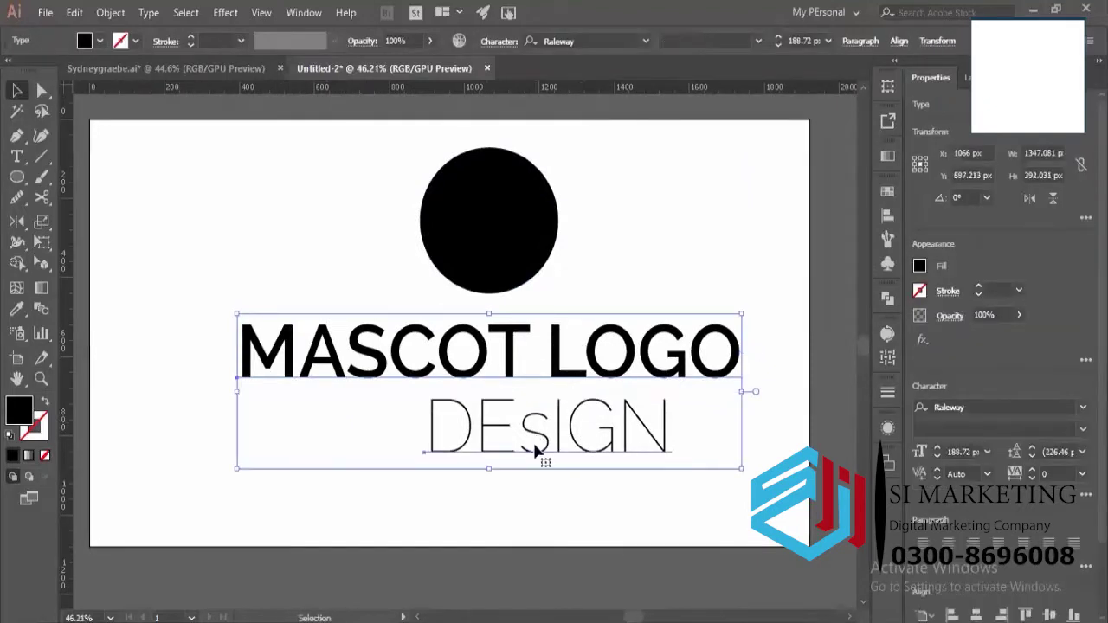
{"action": "double_click", "coordinate": [549, 429]}
{"action": "double_click", "coordinate": [546, 429]}
{"action": "left_click", "coordinate": [522, 428]}
{"action": "left_click_drag", "start_coordinate": [521, 427], "coordinate": [549, 431]}
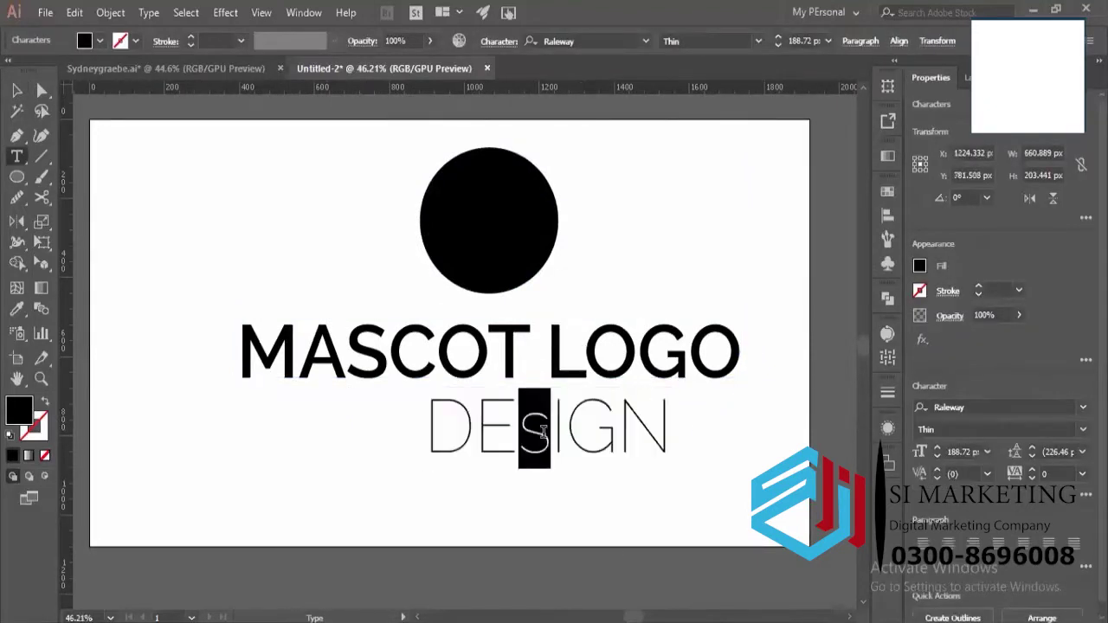
{"action": "type", "text": "S"}
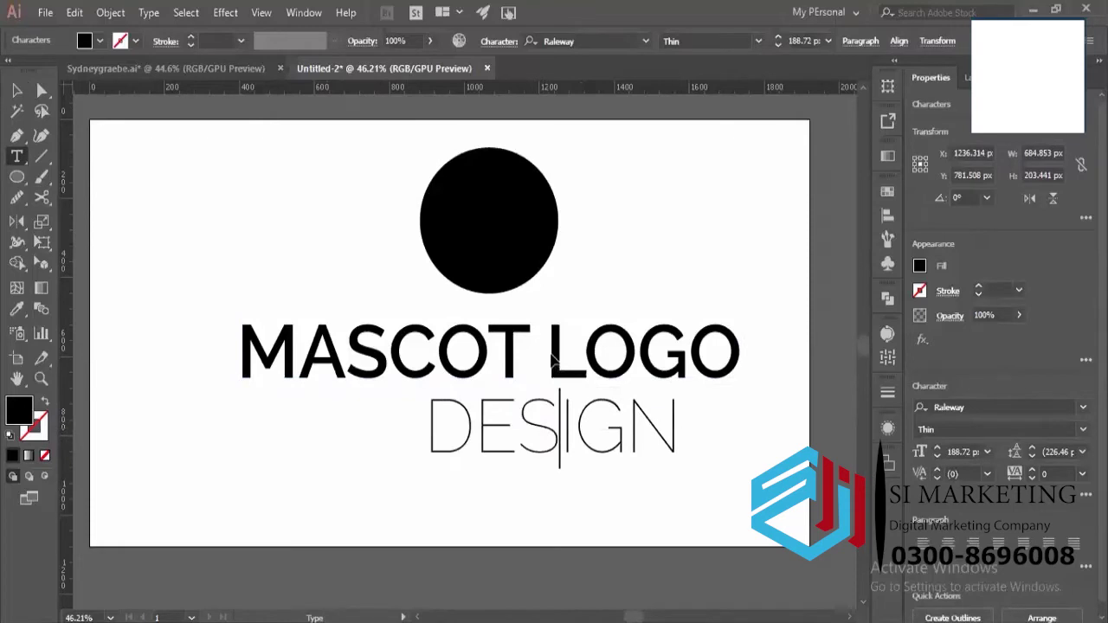
{"action": "key", "text": "Escape"}
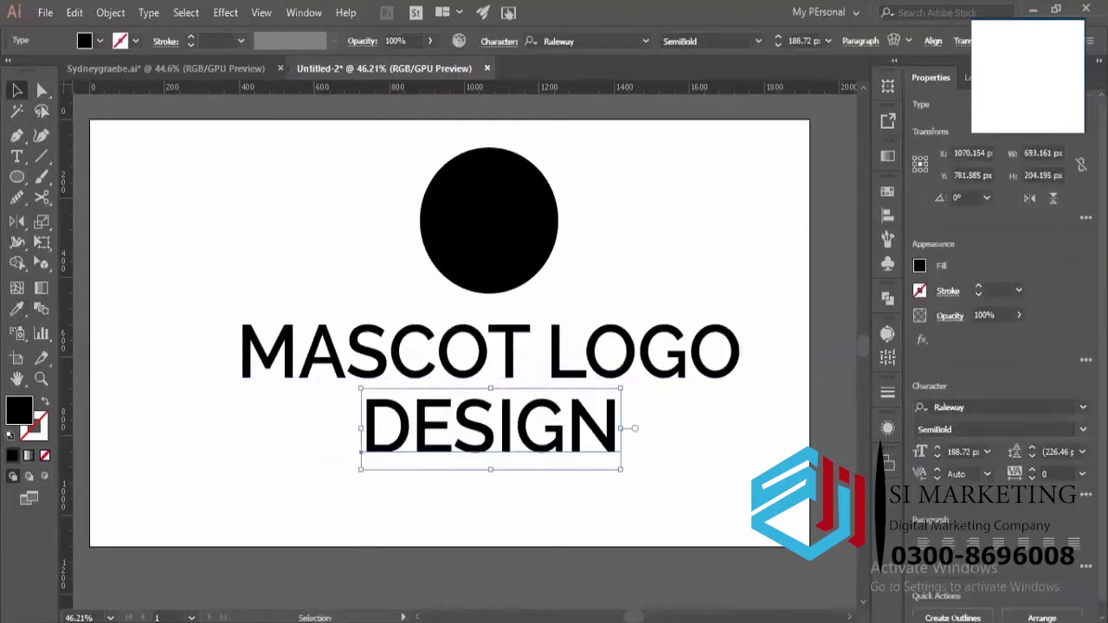
Set the font style of the DESIGN text to Medium.
{"action": "left_click", "coordinate": [1000, 430]}
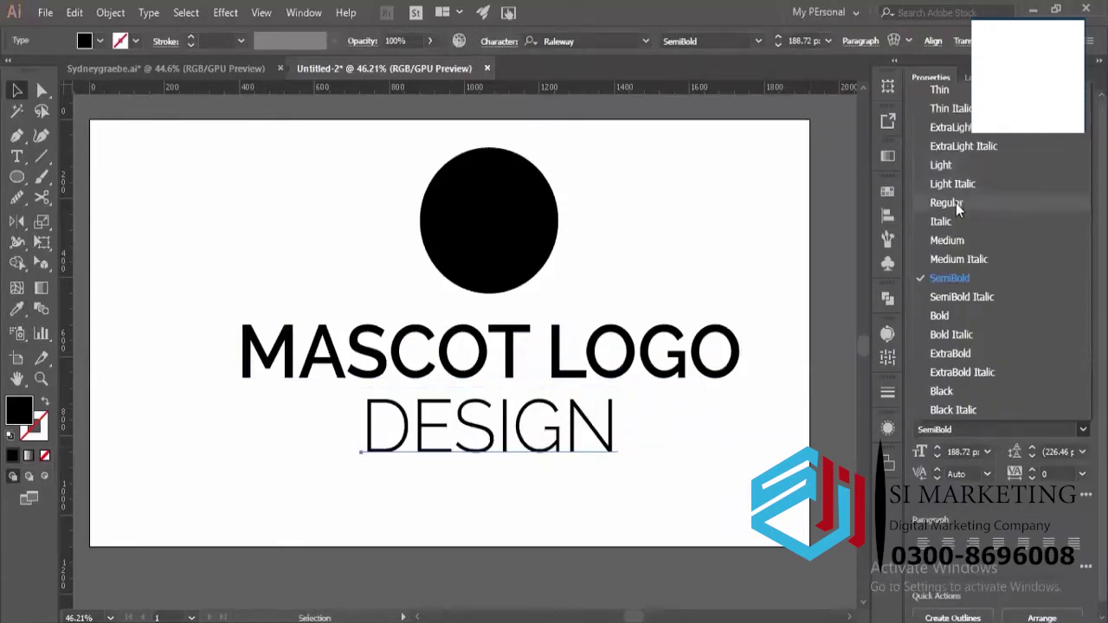
{"action": "left_click", "coordinate": [948, 240]}
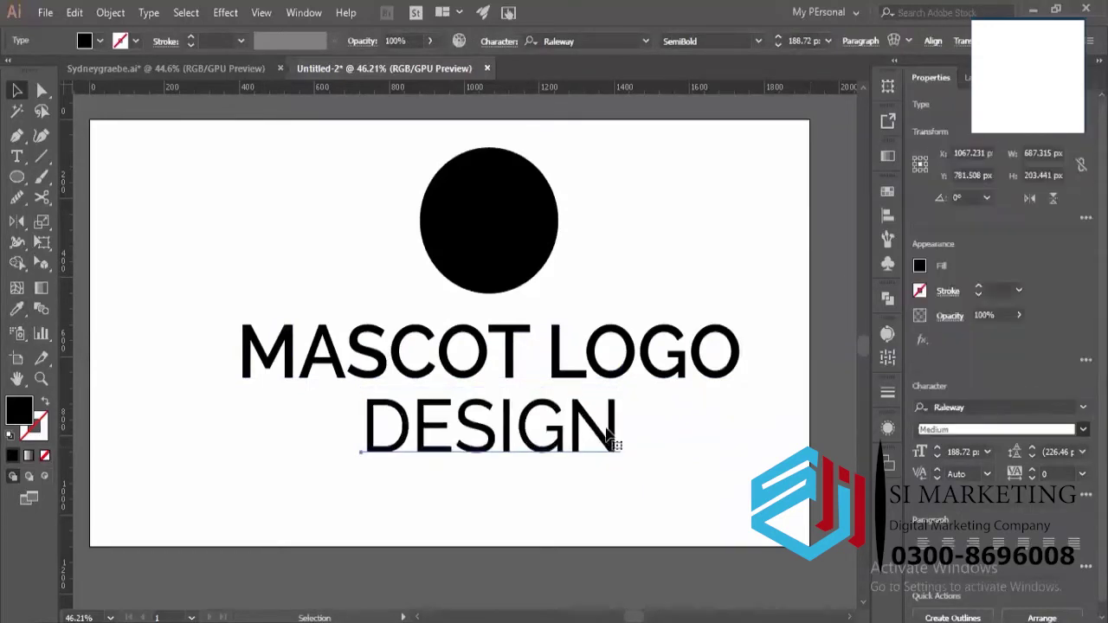
Scale both text lines together to about 1038 px wide and move them up closer beneath the circle.
{"action": "left_click", "coordinate": [610, 442]}
{"action": "left_click", "coordinate": [657, 366], "text": "shift"}
{"action": "left_click_drag", "start_coordinate": [741, 462], "coordinate": [705, 469]}
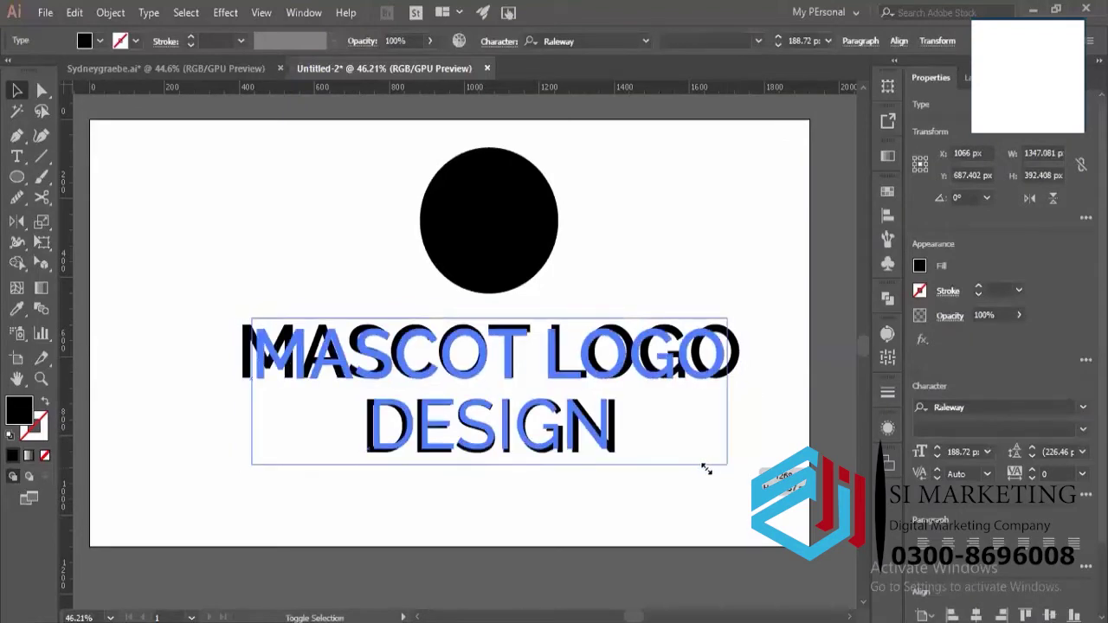
{"action": "left_click_drag", "start_coordinate": [719, 392], "coordinate": [687, 455]}
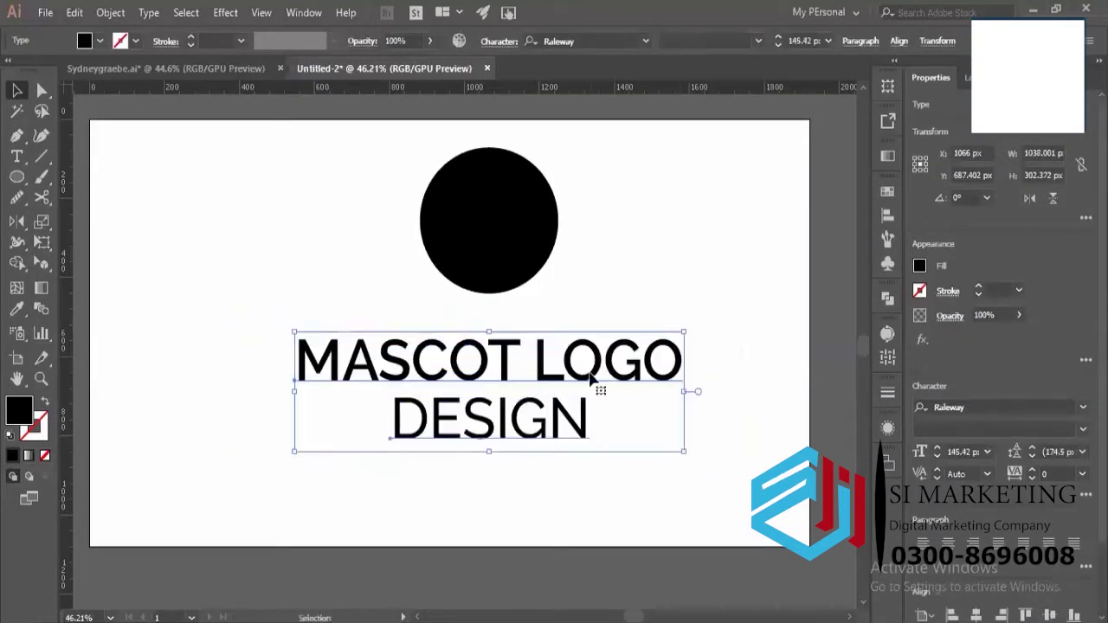
{"action": "left_click_drag", "start_coordinate": [599, 379], "coordinate": [571, 333]}
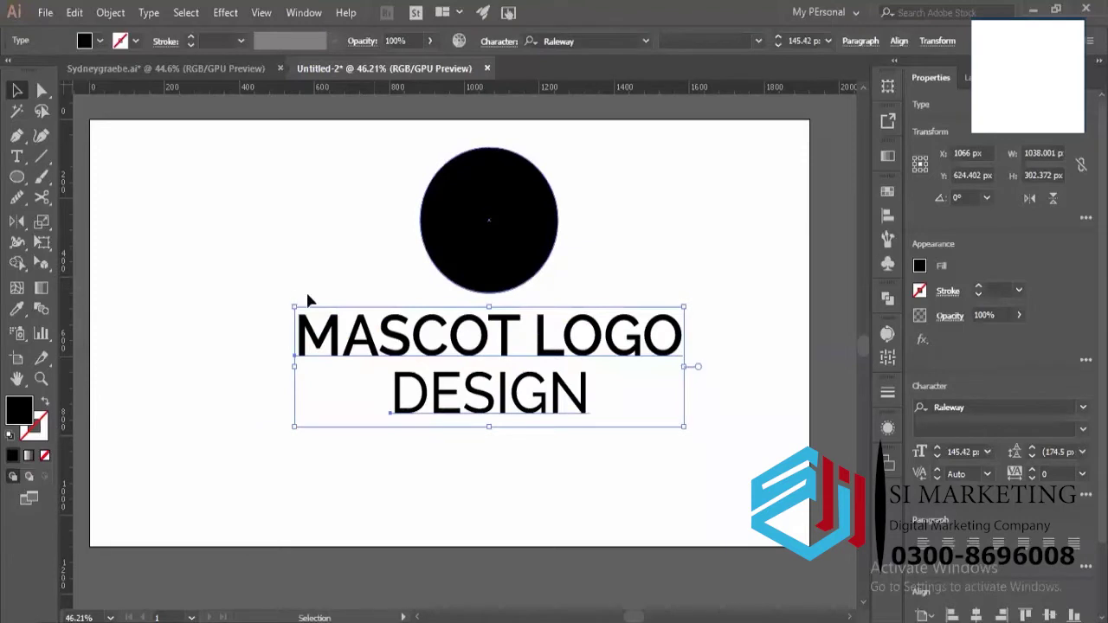
Place four vertical ruler guides at the outer edges of the MASCOT LOGO text and of the circle, and show the alignment options.
{"action": "left_click_drag", "start_coordinate": [66, 315], "coordinate": [300, 317]}
{"action": "left_click_drag", "start_coordinate": [67, 317], "coordinate": [420, 322]}
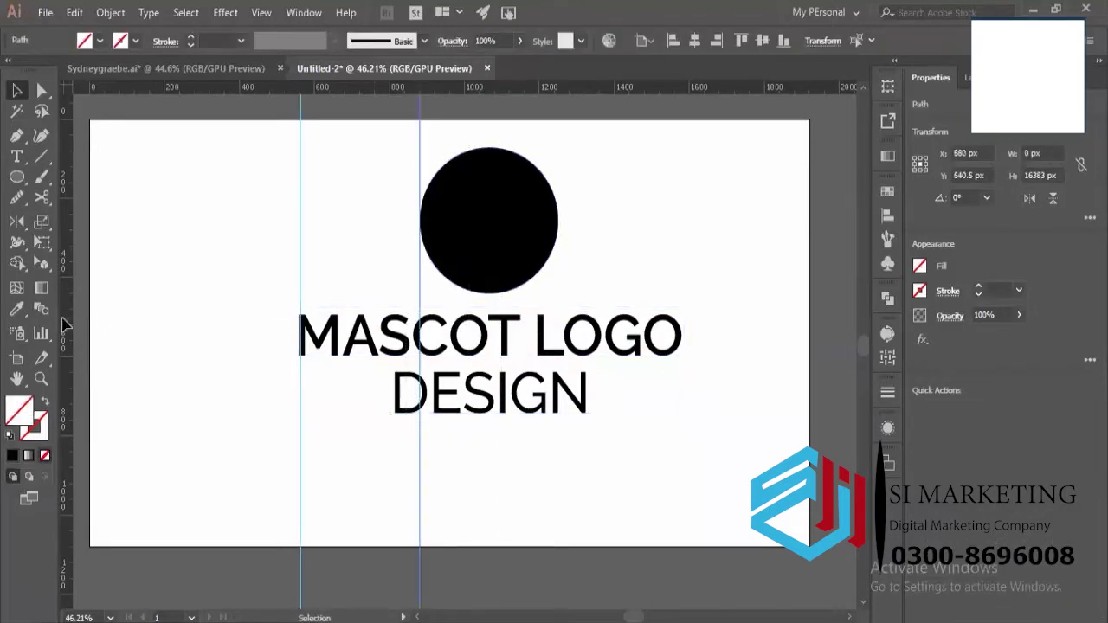
{"action": "left_click_drag", "start_coordinate": [62, 324], "coordinate": [562, 321]}
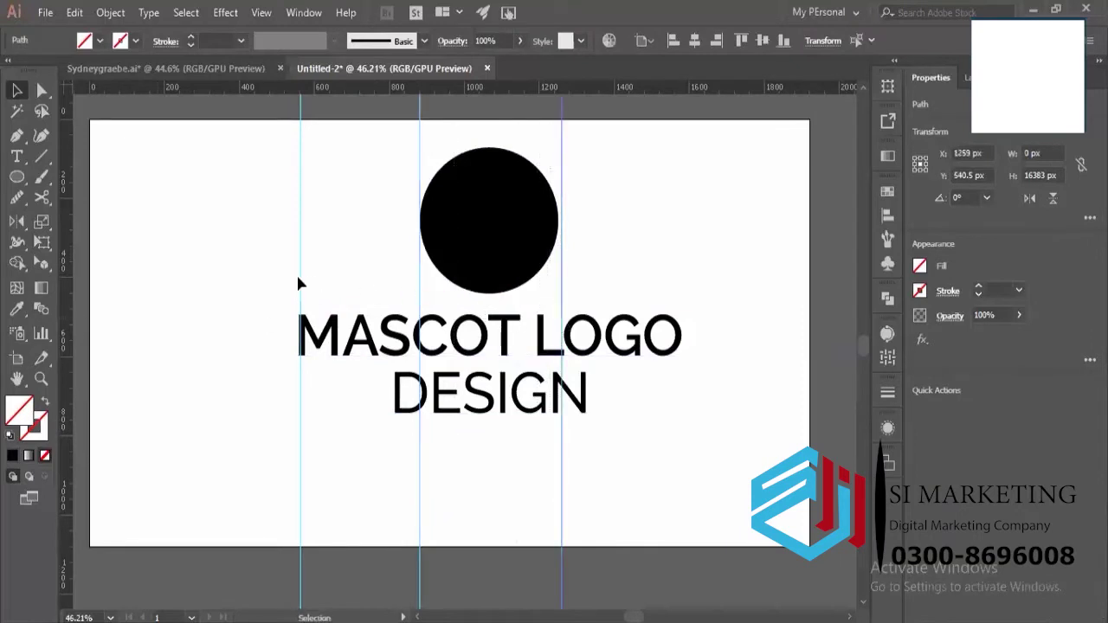
{"action": "left_click_drag", "start_coordinate": [68, 302], "coordinate": [682, 303]}
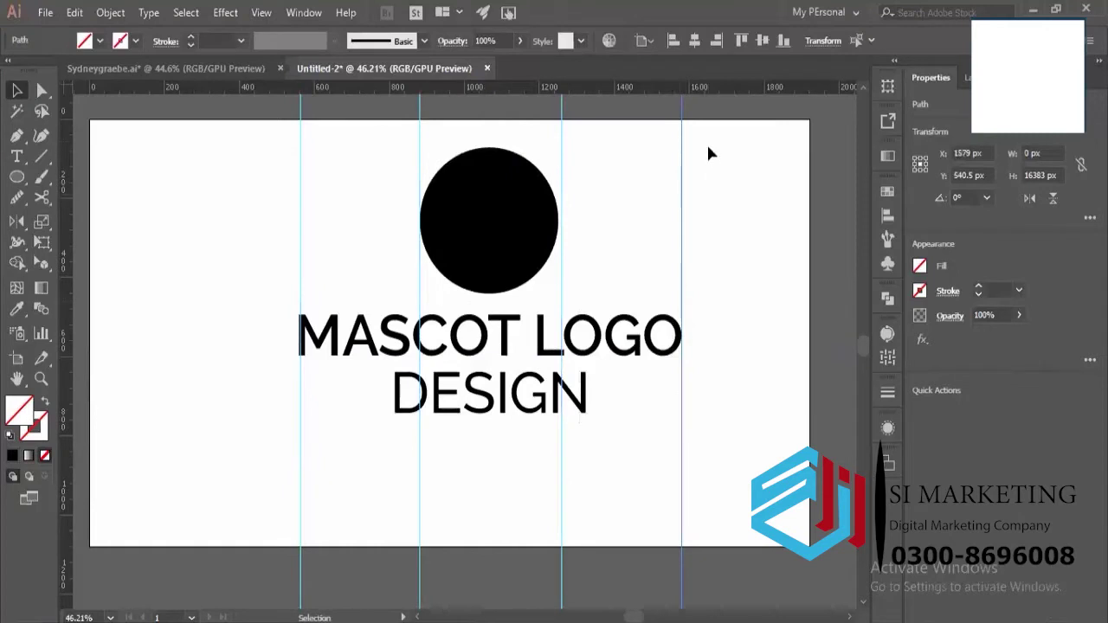
{"action": "left_click", "coordinate": [225, 138]}
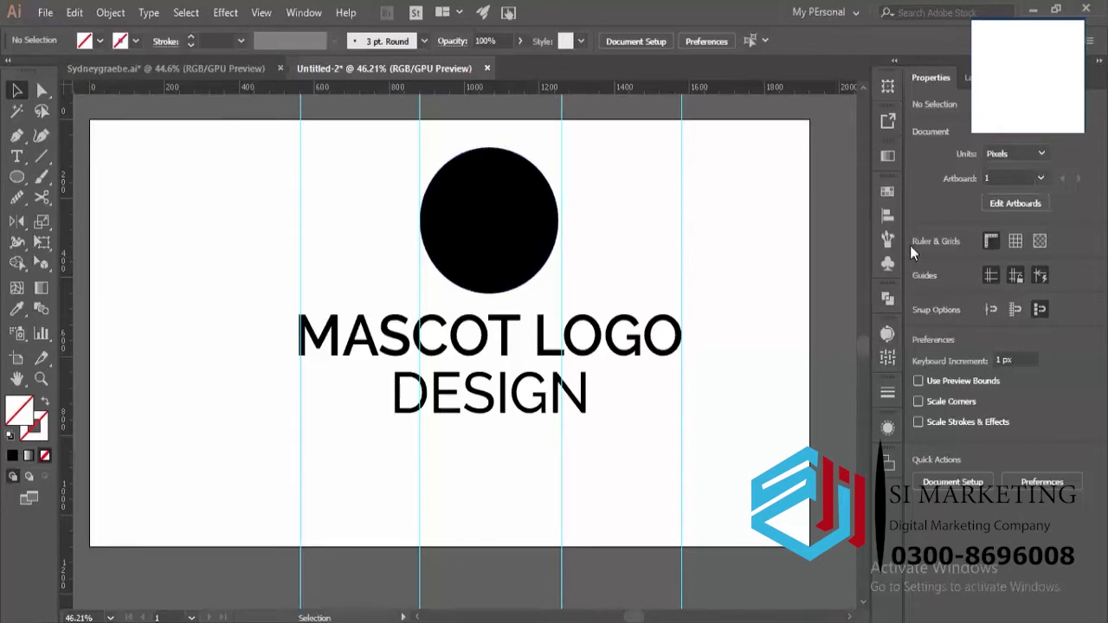
{"action": "left_click", "coordinate": [889, 213]}
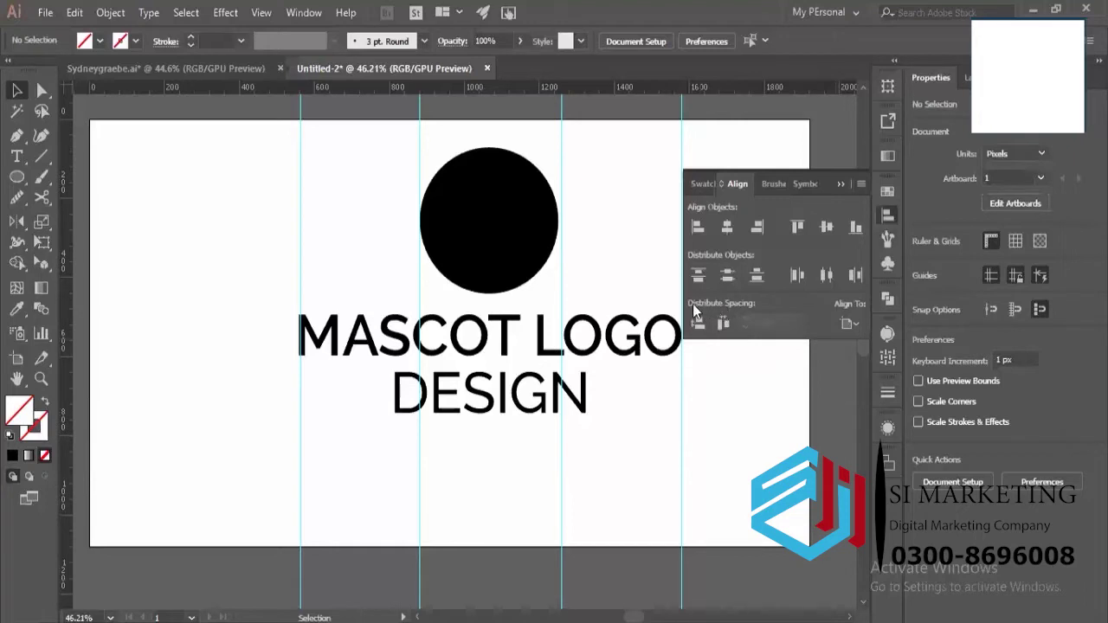
{"action": "key", "text": "ctrl+z"}
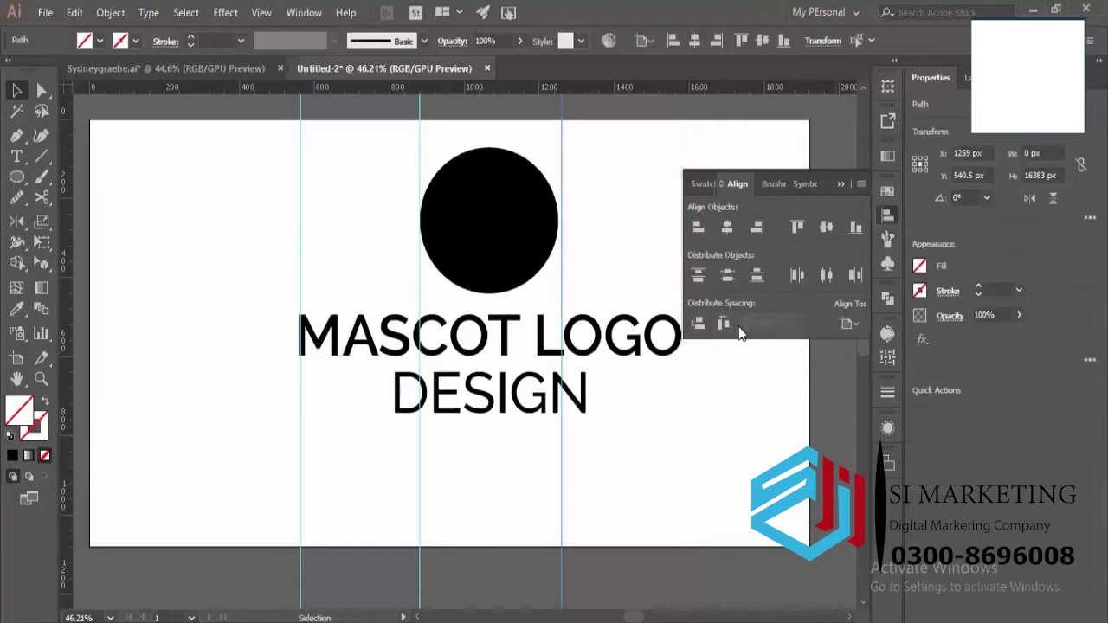
{"action": "right_click", "coordinate": [559, 257]}
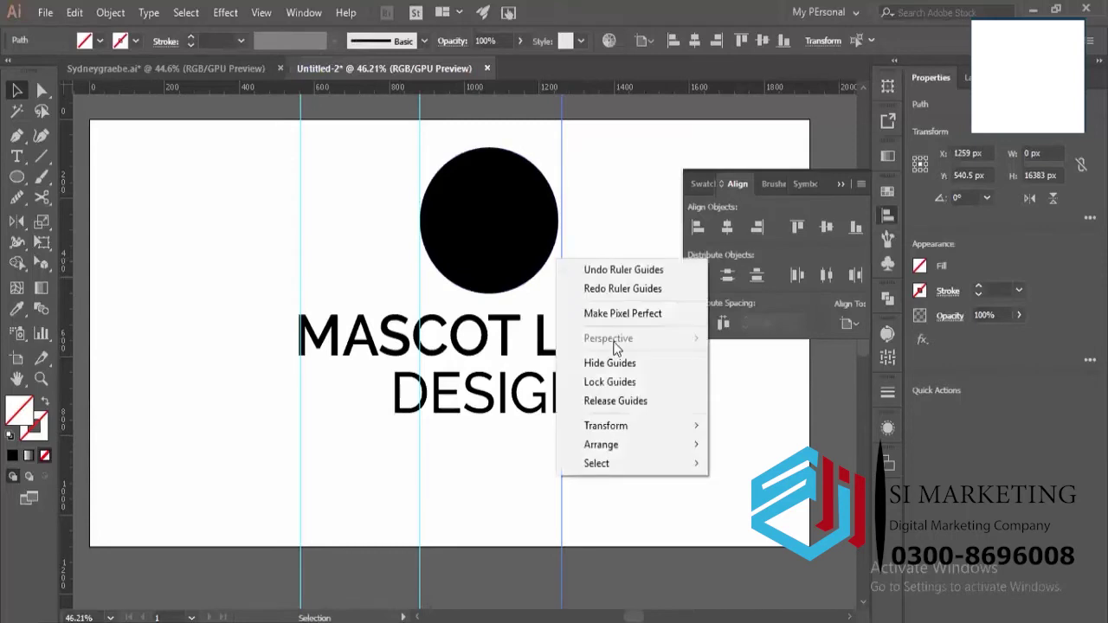
{"action": "left_click", "coordinate": [719, 511]}
{"action": "key", "text": "ctrl+z"}
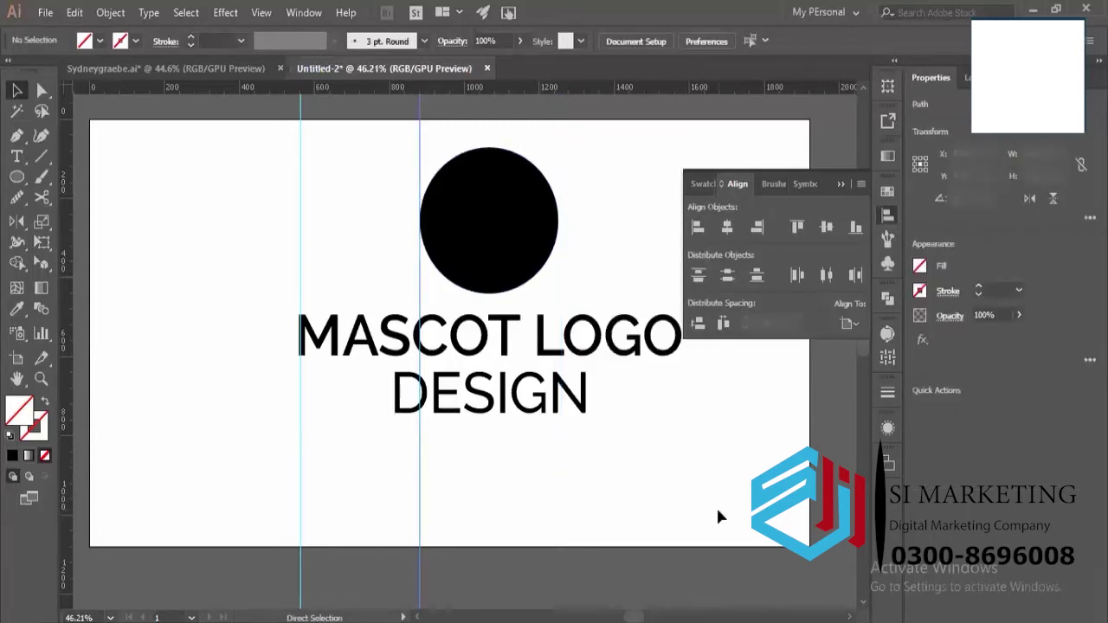
{"action": "key", "text": "ctrl+z"}
Select all four vertical guides and release them into ordinary paths.
{"action": "left_click_drag", "start_coordinate": [246, 501], "coordinate": [203, 547]}
{"action": "right_click", "coordinate": [564, 459]}
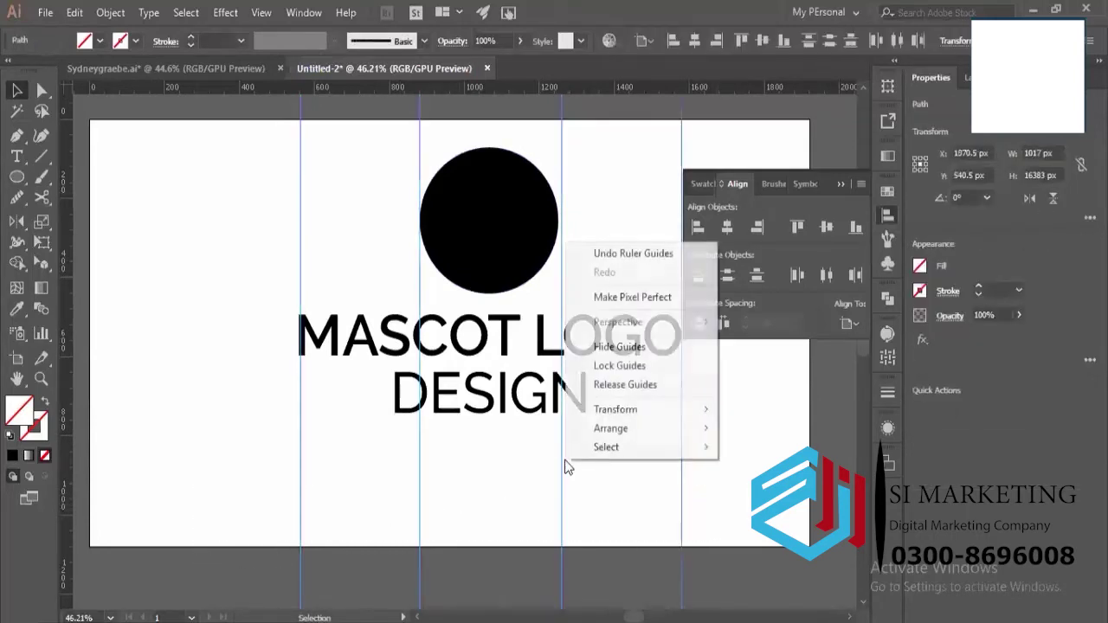
{"action": "left_click", "coordinate": [594, 384]}
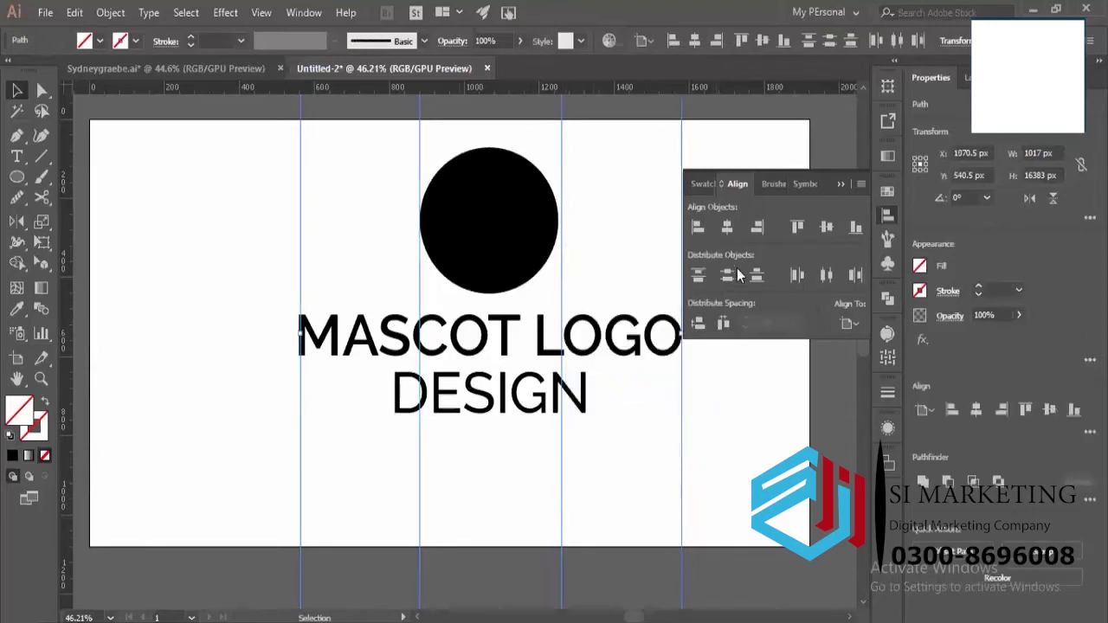
Set alignment to Align to Selection and distribute the four lines with equal horizontal spacing between the text's outer edges.
{"action": "left_click", "coordinate": [725, 326]}
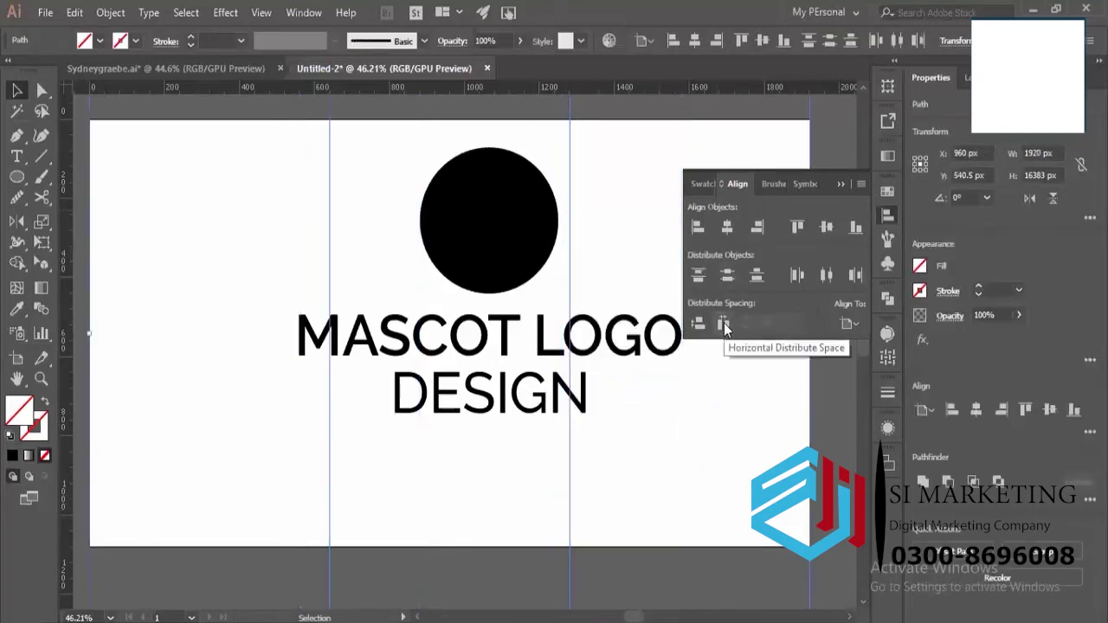
{"action": "key", "text": "ctrl+z"}
{"action": "left_click", "coordinate": [851, 323]}
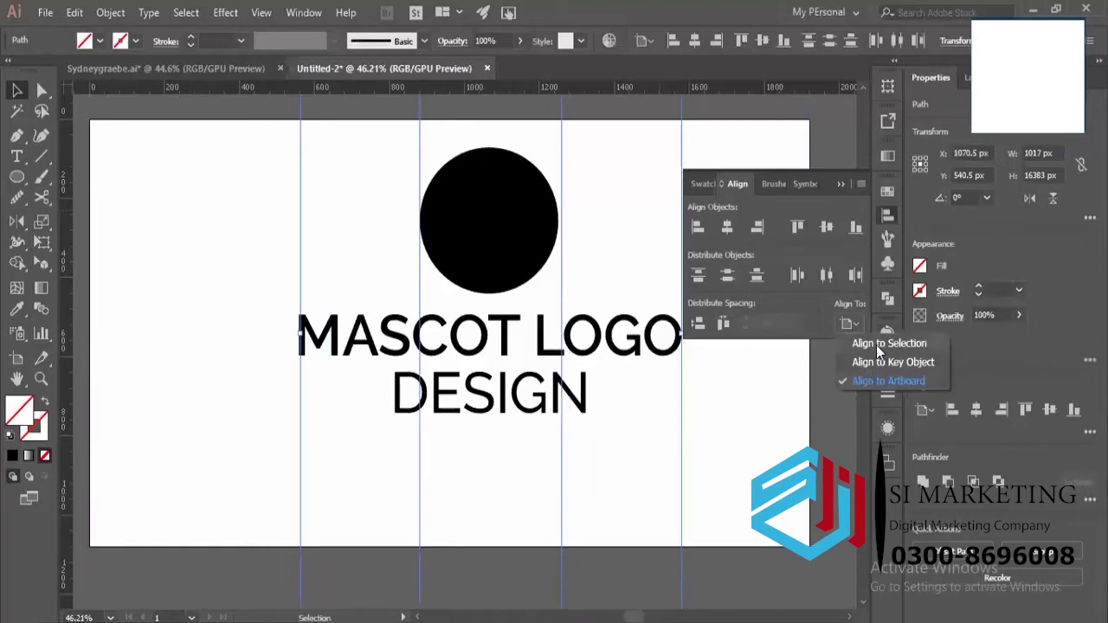
{"action": "left_click", "coordinate": [876, 346]}
{"action": "left_click", "coordinate": [724, 325]}
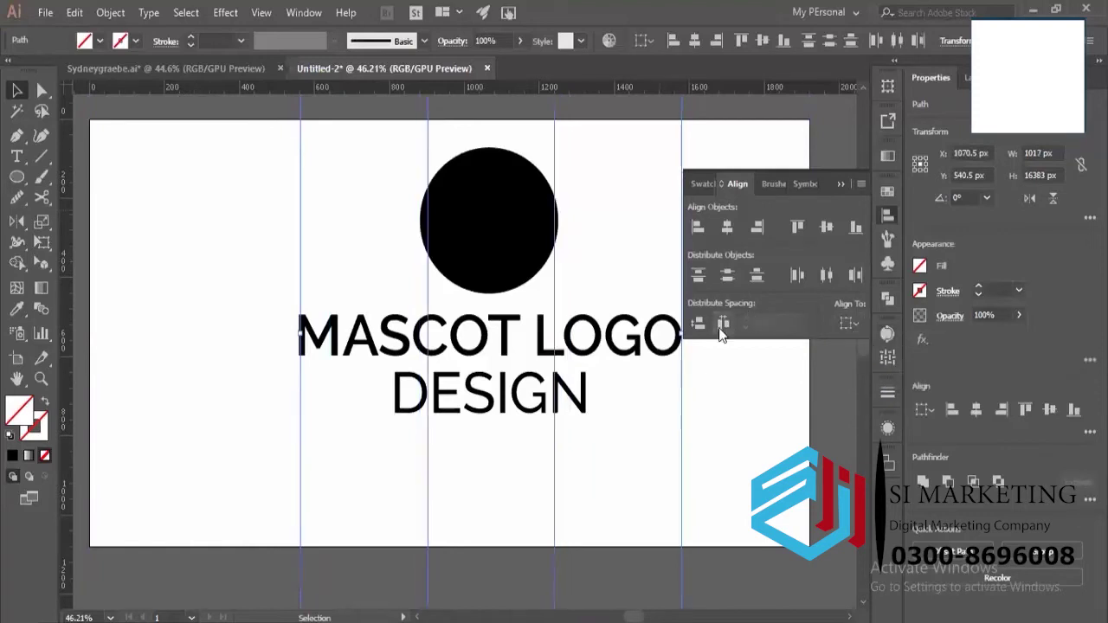
Convert the four evenly spaced lines back into guides and deselect them.
{"action": "right_click", "coordinate": [655, 409]}
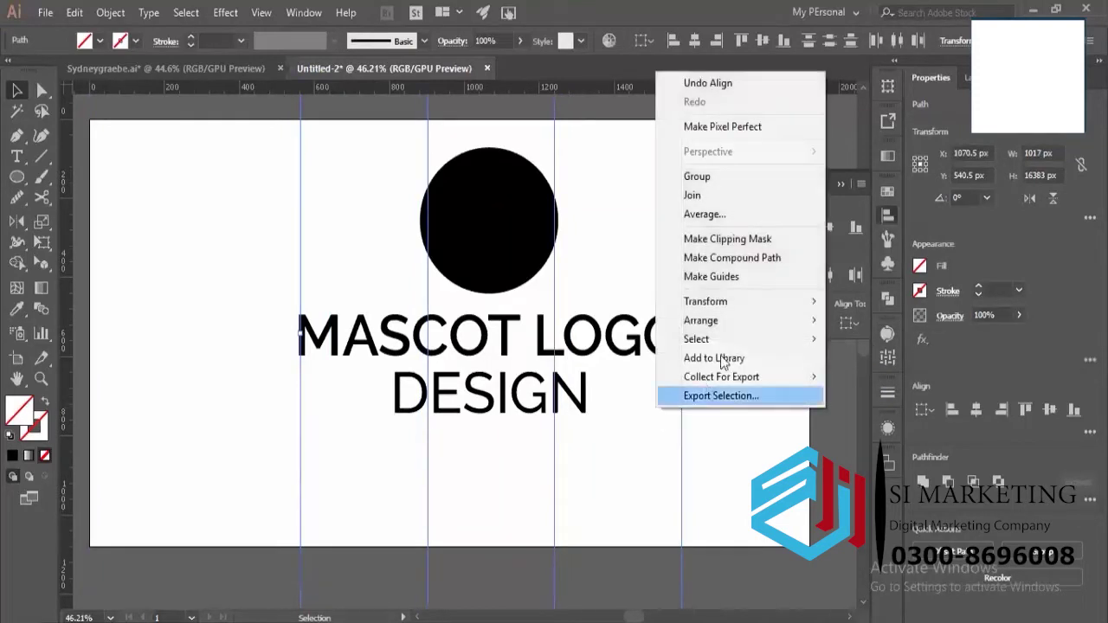
{"action": "left_click", "coordinate": [710, 276]}
{"action": "left_click", "coordinate": [705, 223]}
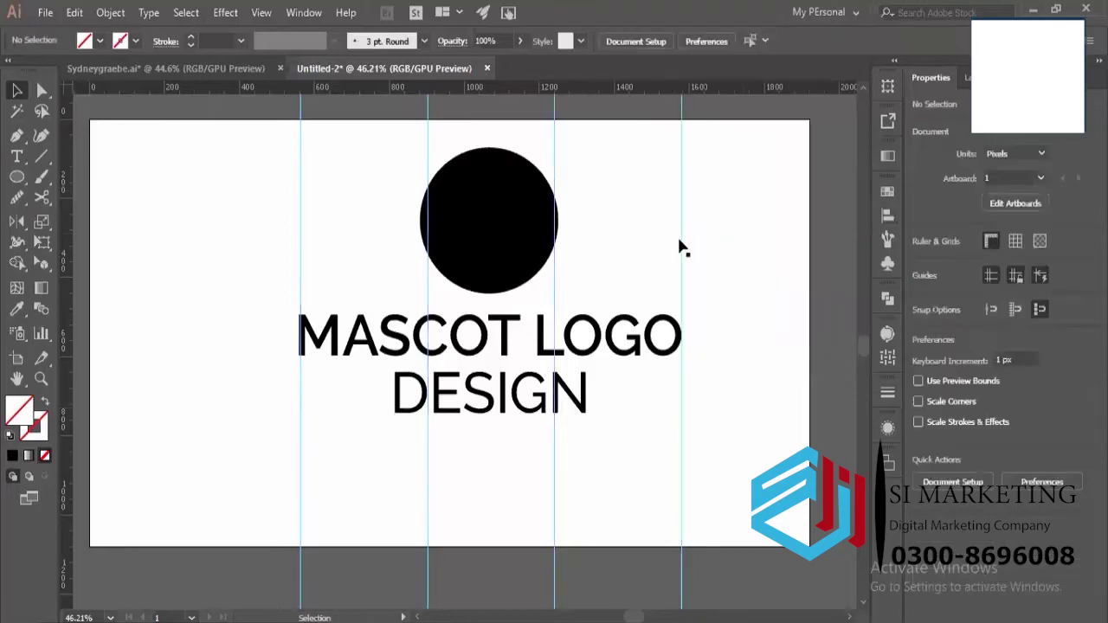
Scale the circle down proportionally about its center to about 348 px so it fits the two middle guides.
{"action": "mouse_move", "coordinate": [681, 248]}
{"action": "left_mouse_down"}
{"action": "mouse_move", "coordinate": [703, 246]}
{"action": "mouse_move", "coordinate": [681, 246]}
{"action": "left_mouse_up"}
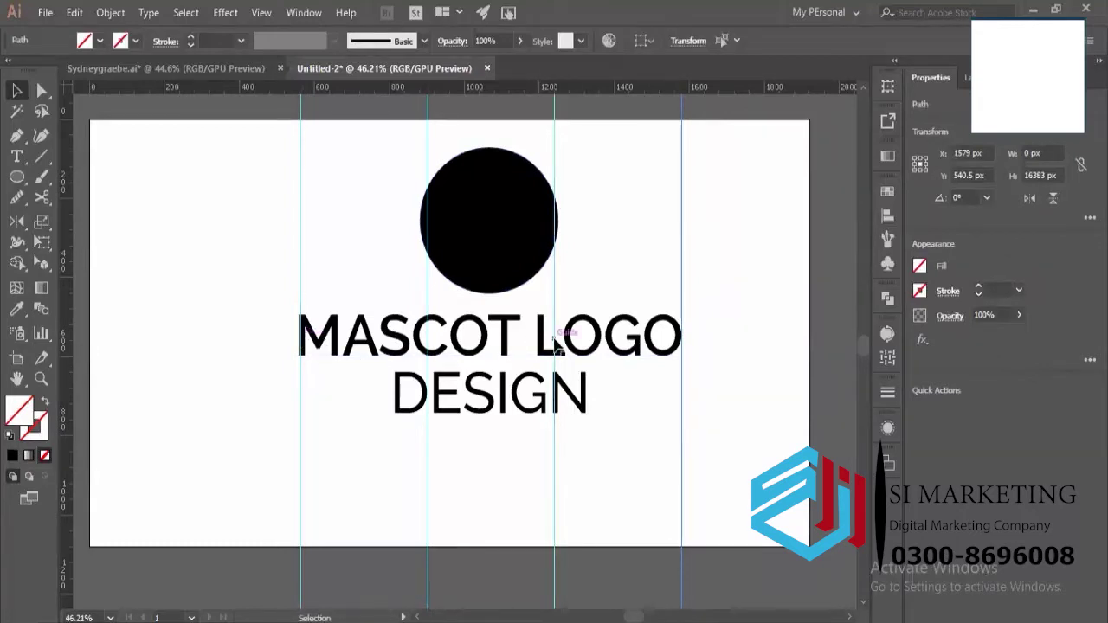
{"action": "key", "text": "z"}
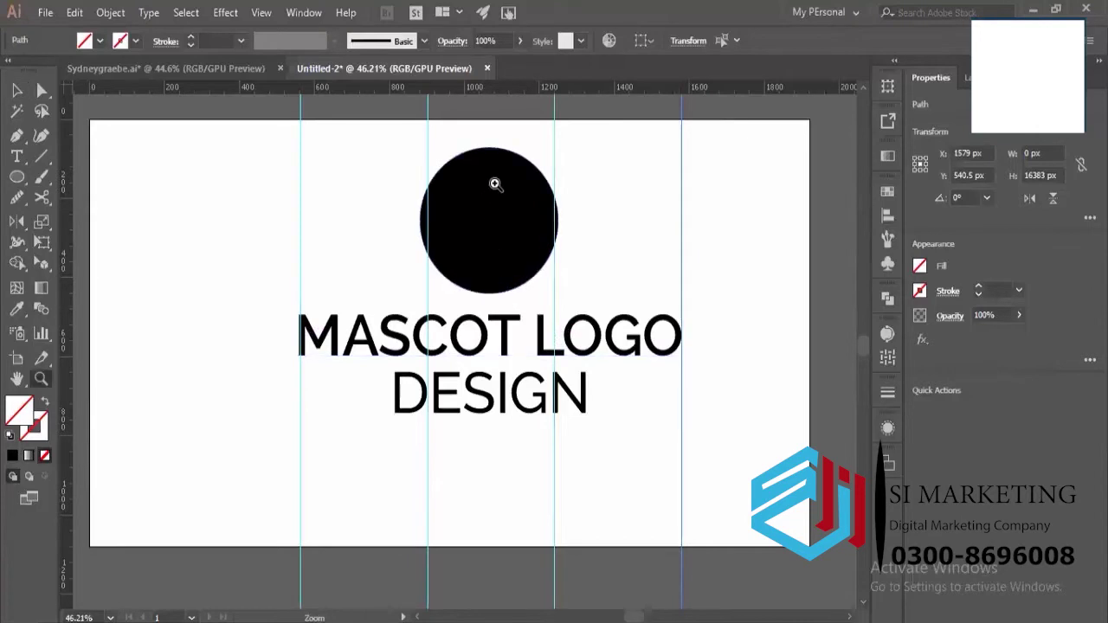
{"action": "left_click_drag", "start_coordinate": [514, 185], "coordinate": [598, 226]}
{"action": "key", "text": "v"}
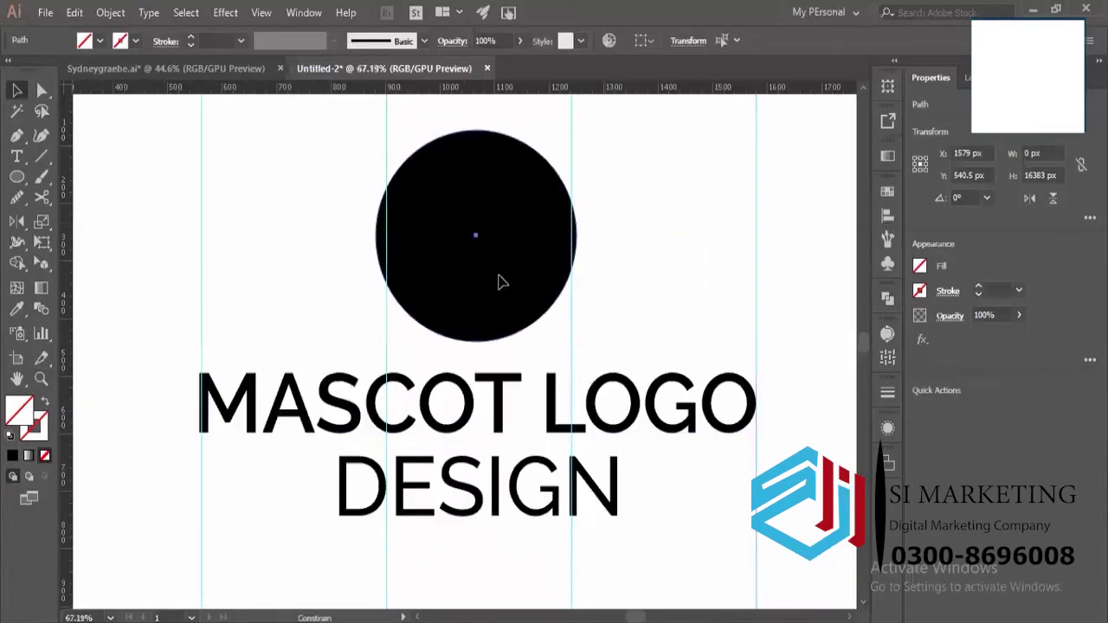
{"action": "left_click", "coordinate": [544, 315]}
{"action": "mouse_move", "coordinate": [578, 335]}
{"action": "left_mouse_down"}
{"action": "mouse_move", "coordinate": [590, 346]}
{"action": "mouse_move", "coordinate": [570, 331]}
{"action": "left_mouse_up"}
{"action": "key", "text": "a"}
{"action": "key", "text": "ctrl+z"}
{"action": "key", "text": "z"}
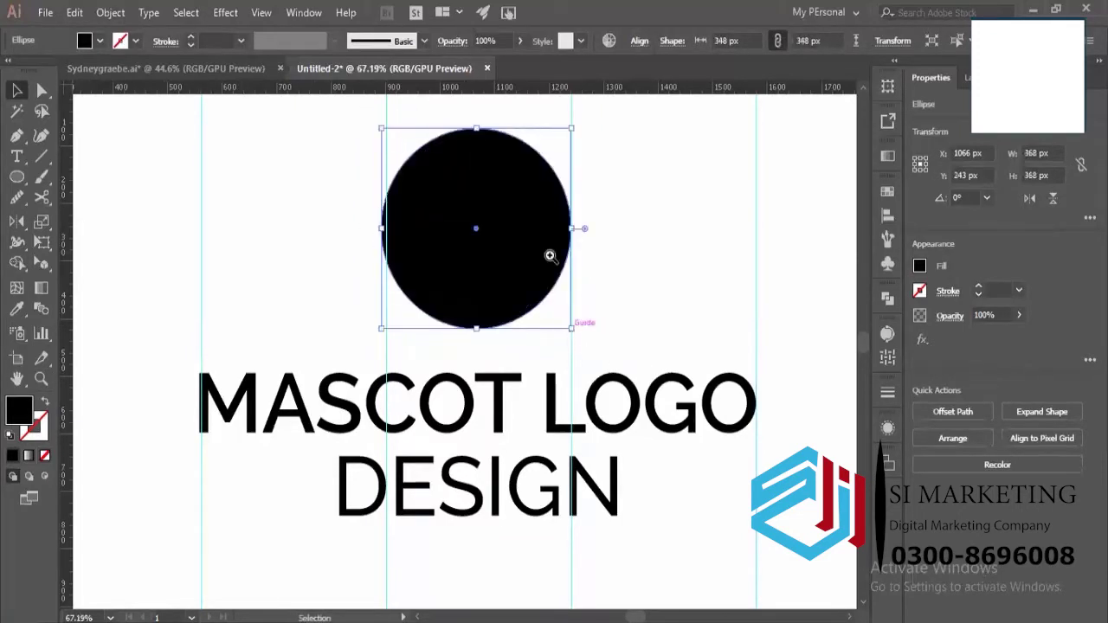
{"action": "left_click_drag", "start_coordinate": [536, 252], "coordinate": [479, 282]}
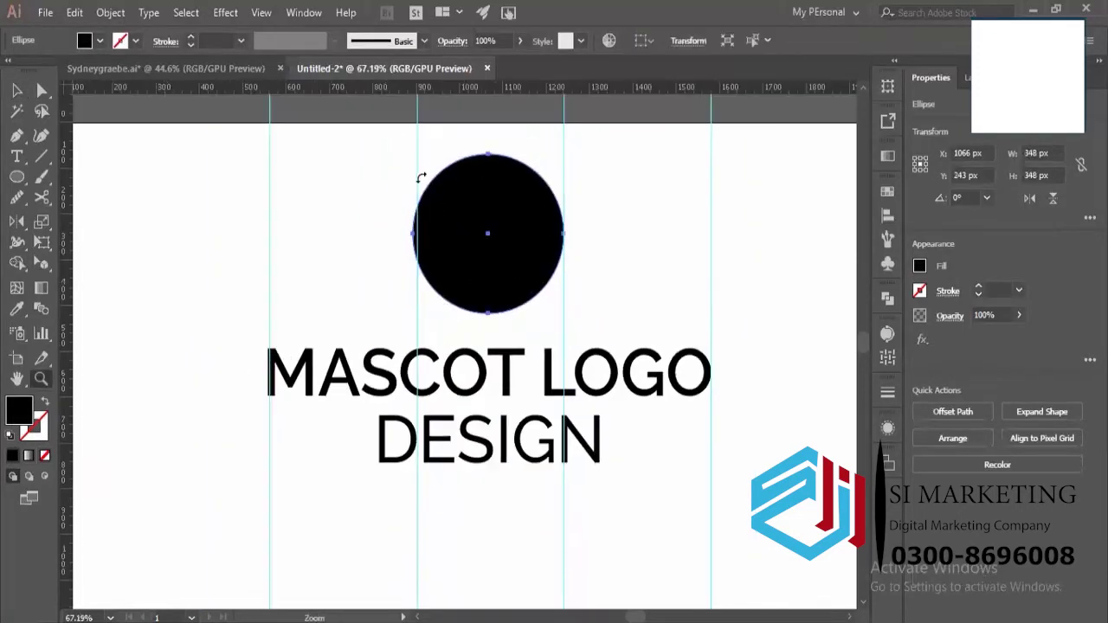
{"action": "scroll", "coordinate": [510, 238], "scroll_direction": "down", "scroll_amount": 2}
{"action": "key", "text": "v"}
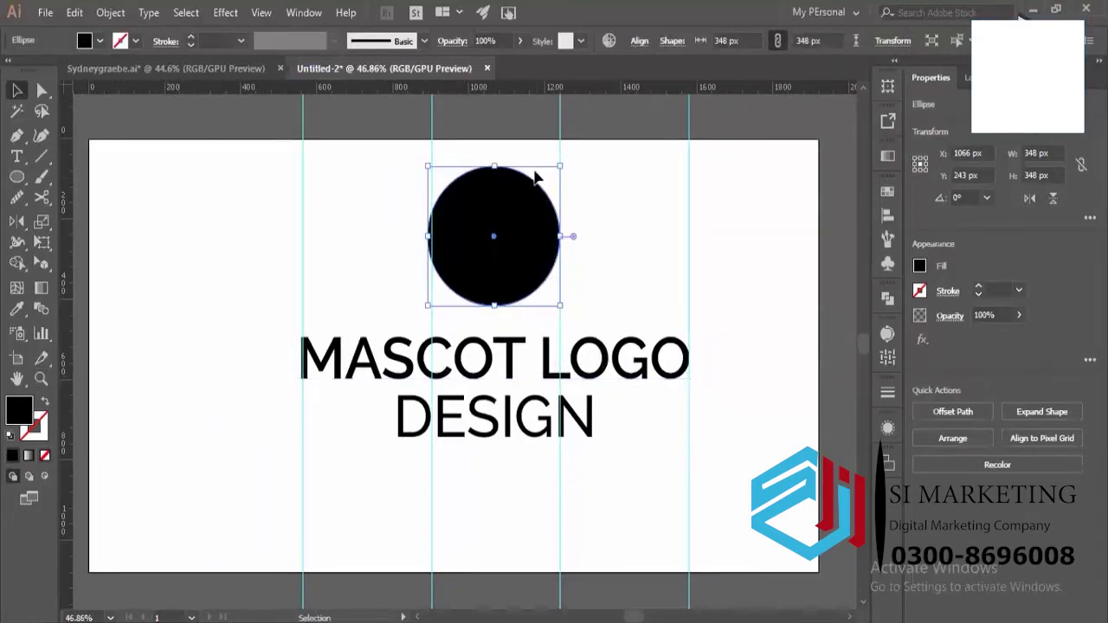
{"action": "left_click", "coordinate": [662, 372]}
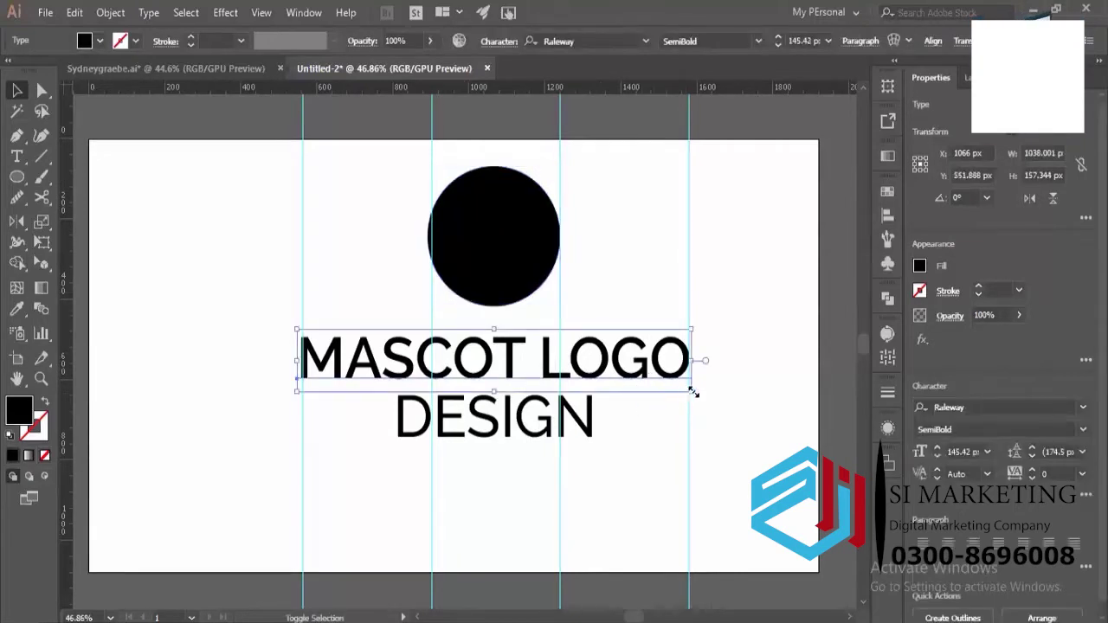
{"action": "left_click_drag", "start_coordinate": [693, 392], "coordinate": [686, 387]}
{"action": "key", "text": "ctrl+z"}
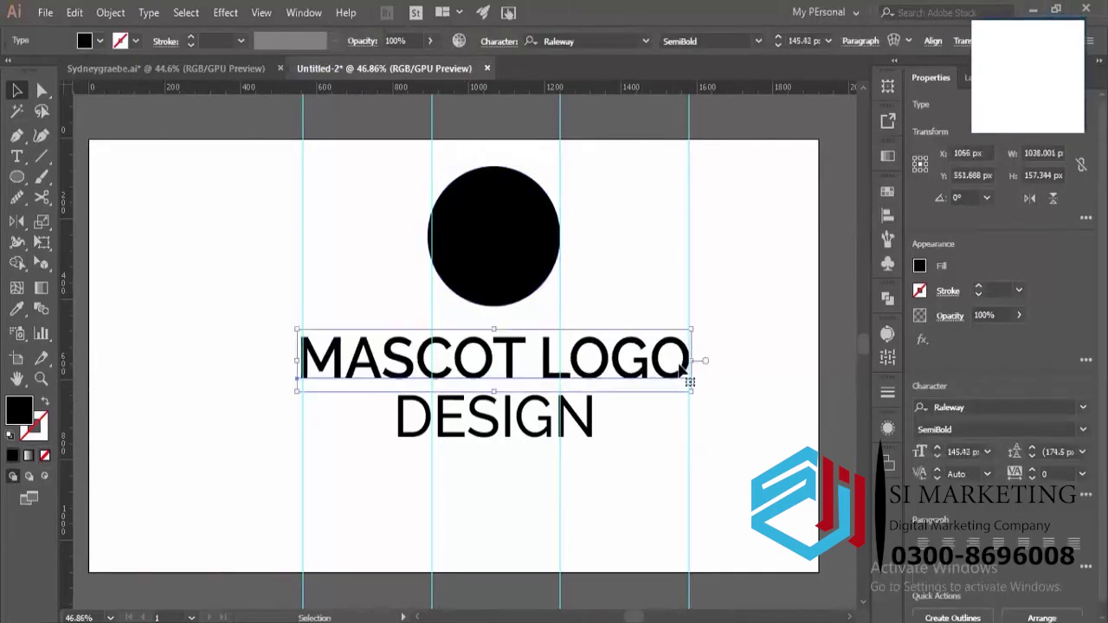
Append the word DESIGN to the MASCOT LOGO text so the whole name sits on one line.
{"action": "double_click", "coordinate": [683, 370]}
{"action": "type", "text": "DE"}
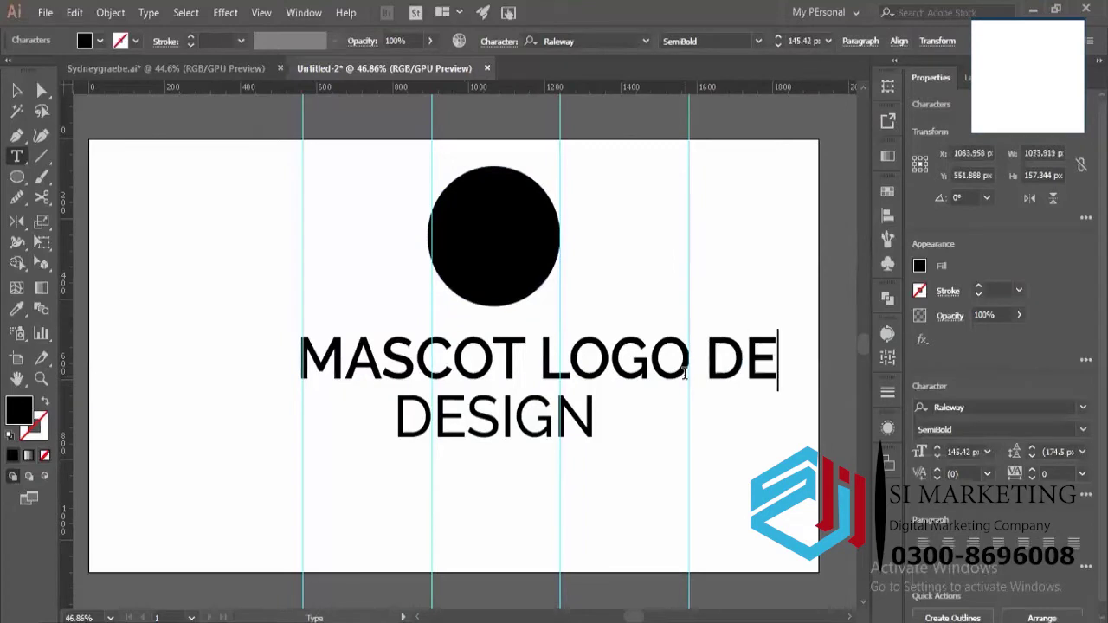
{"action": "type", "text": "SIGN"}
{"action": "key", "text": "Escape"}
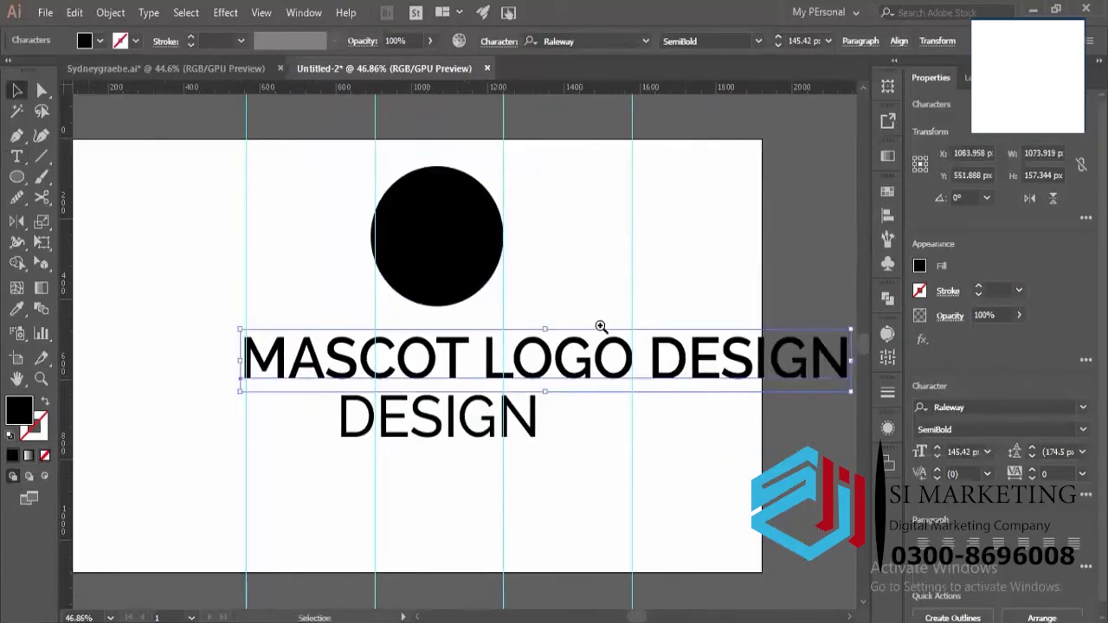
Move the MASCOT LOGO DESIGN line left so it fits on the artboard, centered at about X 1029 px.
{"action": "scroll", "coordinate": [613, 351], "scroll_direction": "down", "scroll_amount": 2}
{"action": "left_click_drag", "start_coordinate": [569, 342], "coordinate": [491, 341]}
{"action": "key", "text": "z"}
{"action": "left_click_drag", "start_coordinate": [571, 307], "coordinate": [627, 320]}
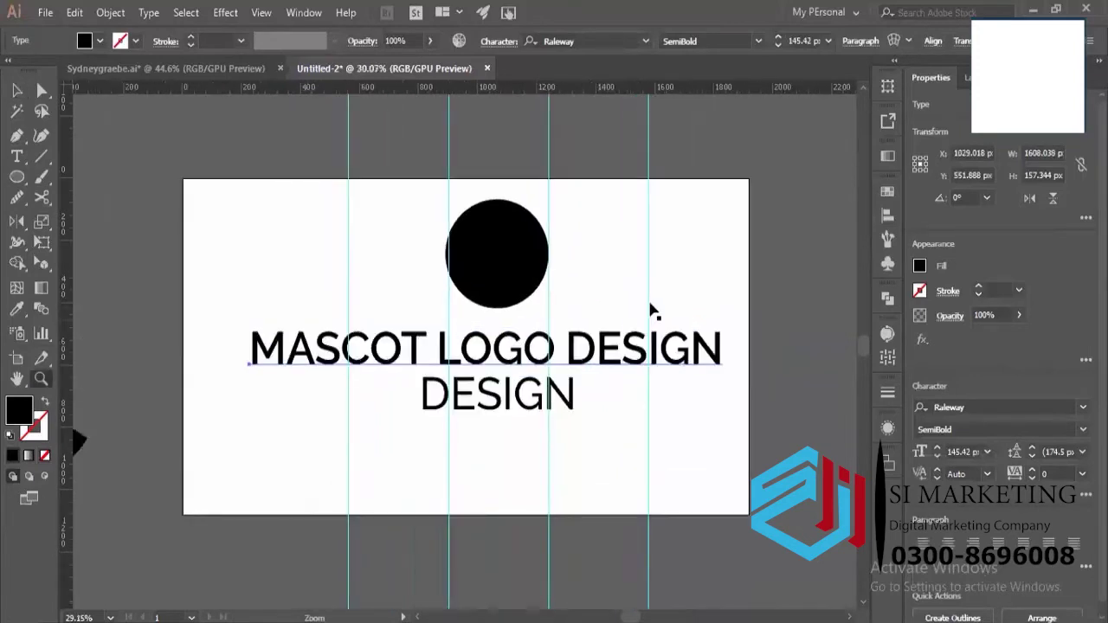
{"action": "key", "text": "ctrl+space"}
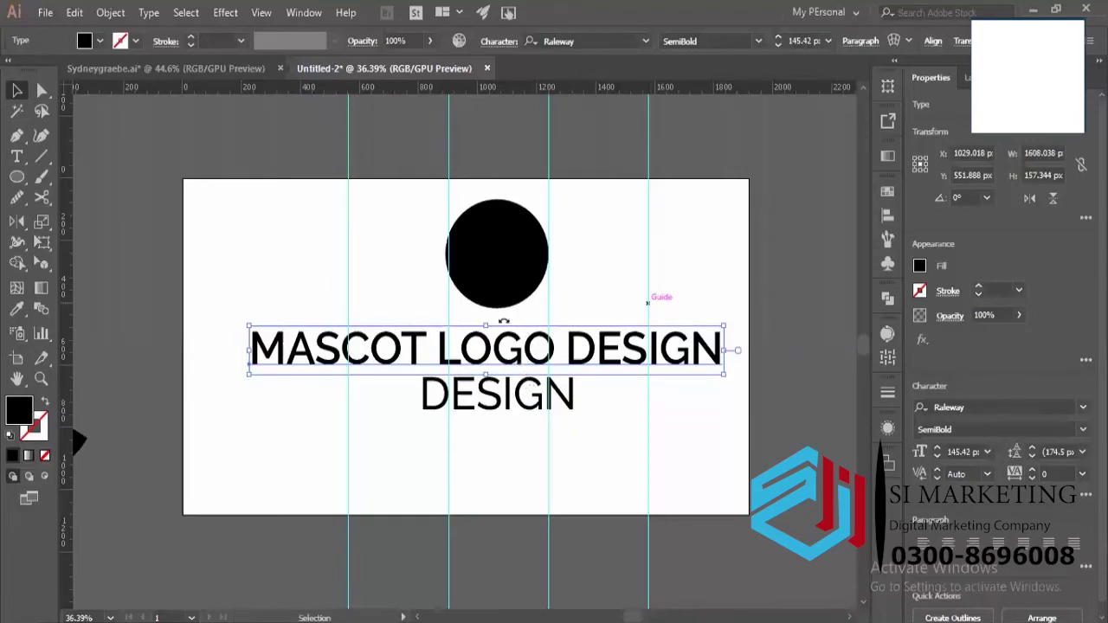
{"action": "scroll", "coordinate": [511, 271], "scroll_direction": "down", "scroll_amount": 1}
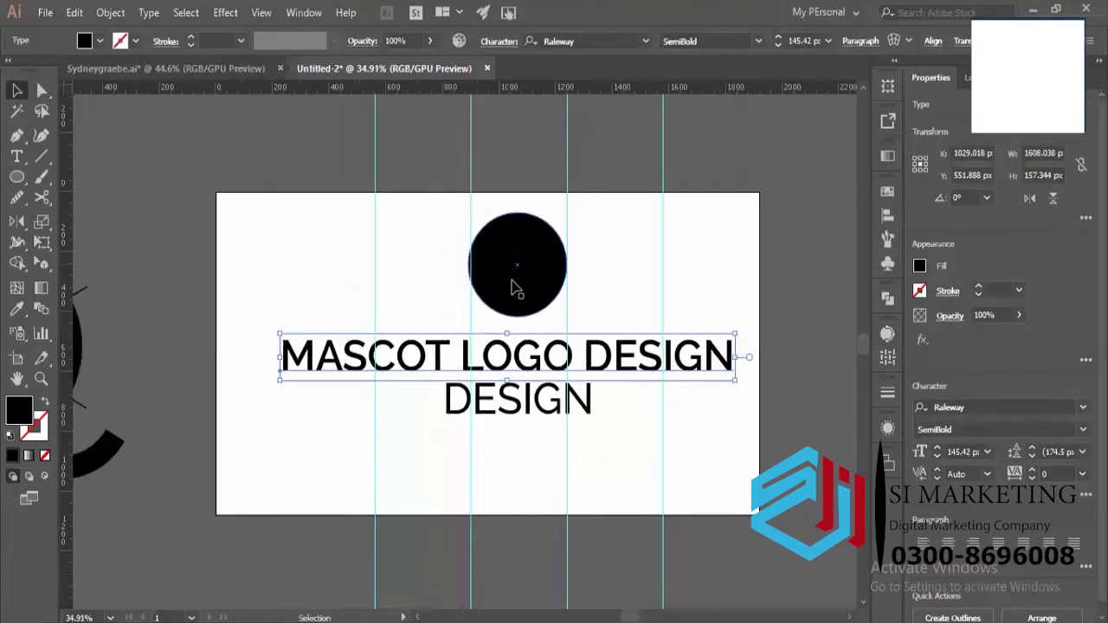
Move the two outer guides outward to the ends of the MASCOT LOGO DESIGN line, with the right one at about X 1816 px.
{"action": "left_click", "coordinate": [516, 287]}
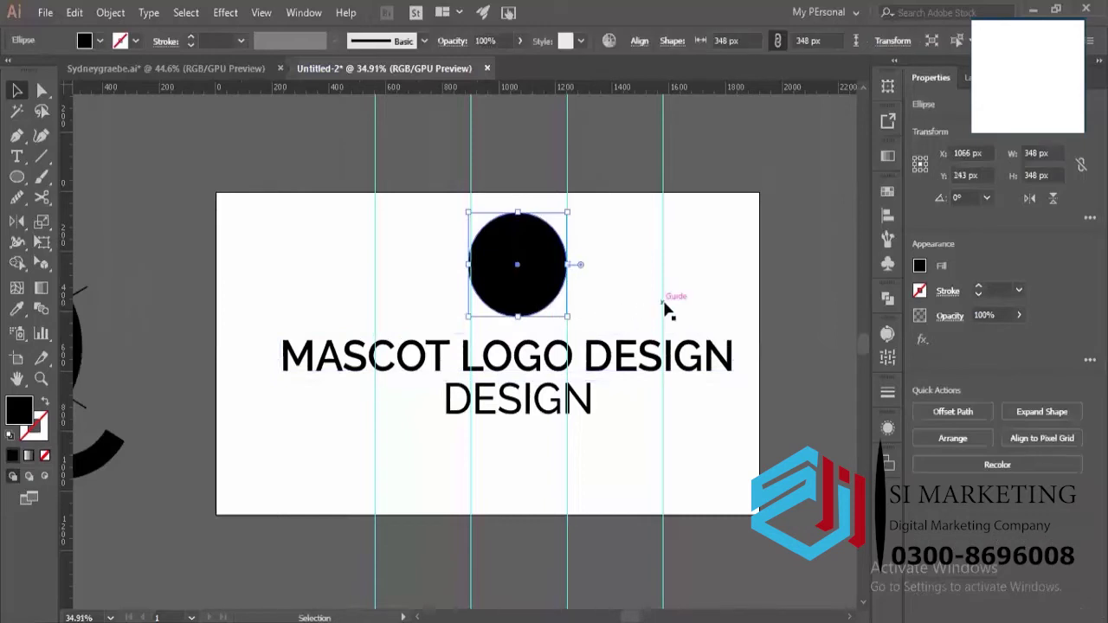
{"action": "left_click_drag", "start_coordinate": [375, 299], "coordinate": [317, 301]}
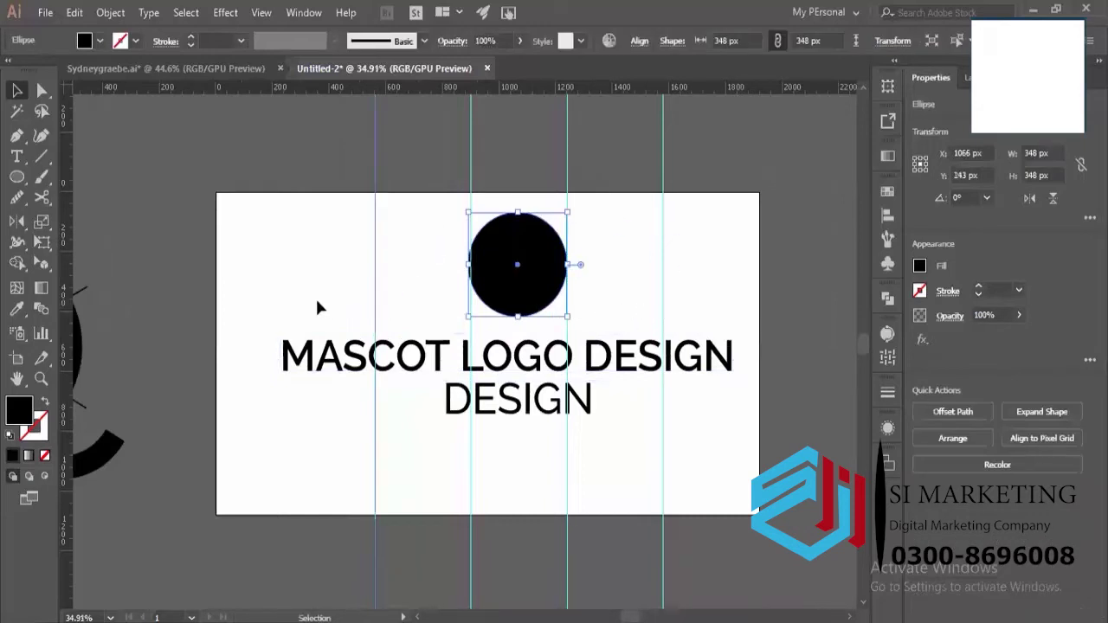
{"action": "left_click_drag", "start_coordinate": [663, 457], "coordinate": [730, 446]}
Select all four guides, distribute them with equal horizontal spacing and deselect them.
{"action": "left_click_drag", "start_coordinate": [232, 451], "coordinate": [751, 529]}
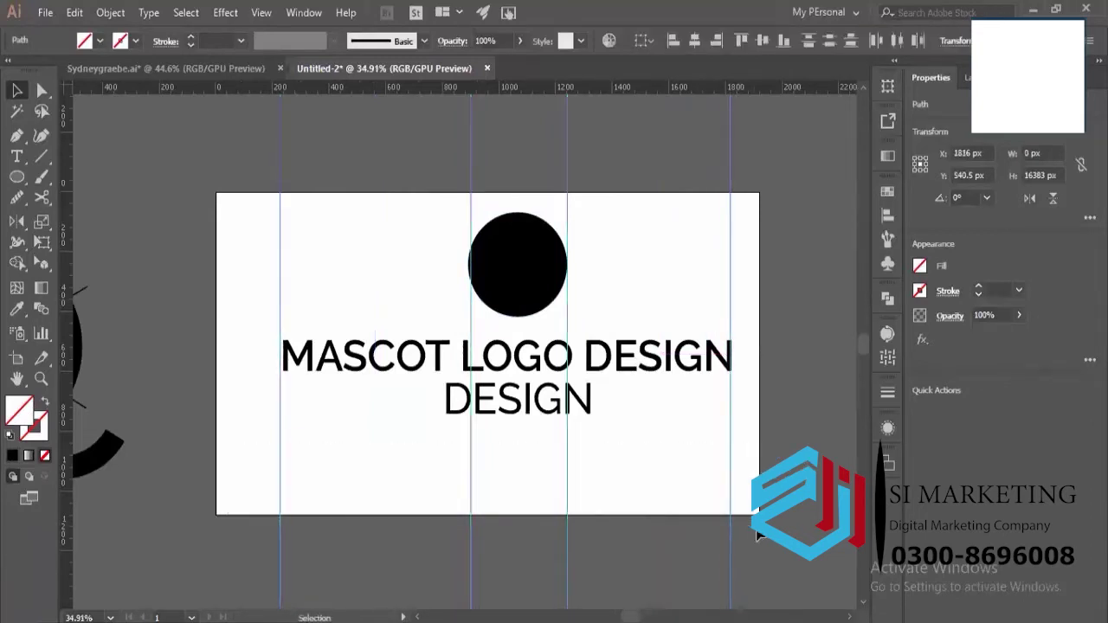
{"action": "left_click", "coordinate": [887, 216]}
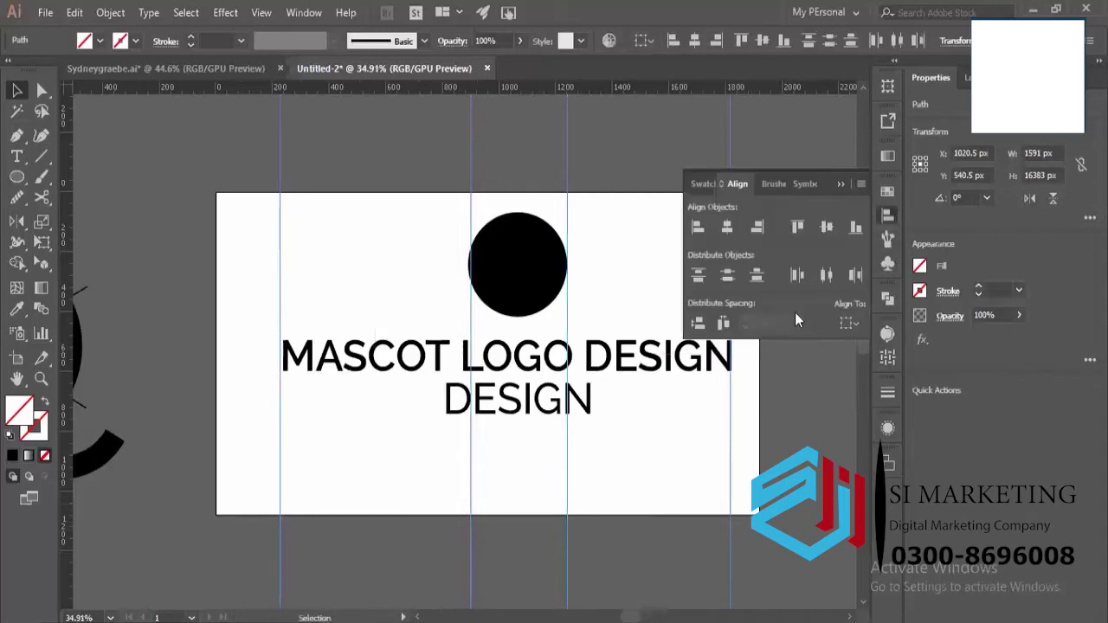
{"action": "left_click", "coordinate": [723, 324]}
{"action": "left_click", "coordinate": [688, 411]}
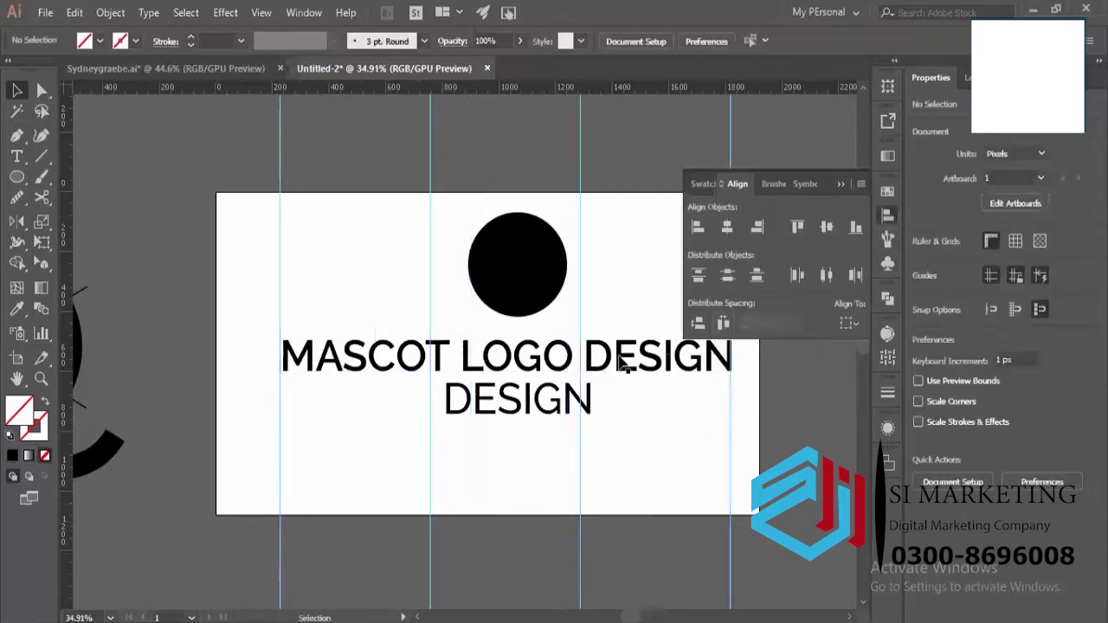
Move the circle between the two middle guides at about X 976 px and enlarge it about its center to about 582 px.
{"action": "left_click_drag", "start_coordinate": [531, 275], "coordinate": [507, 277]}
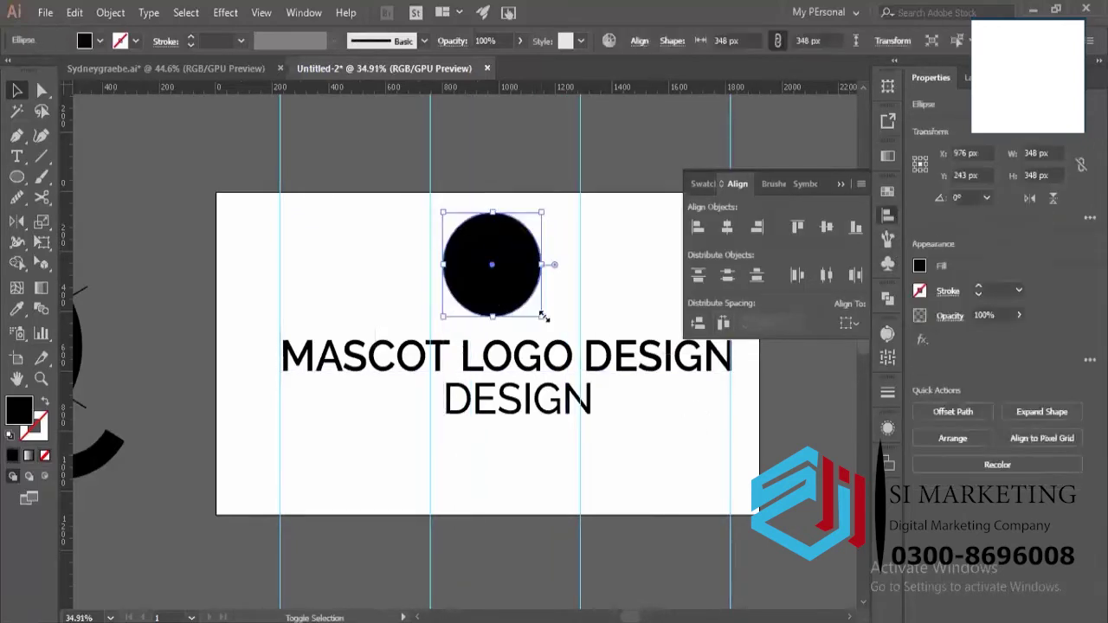
{"action": "left_click_drag", "start_coordinate": [542, 314], "coordinate": [580, 348]}
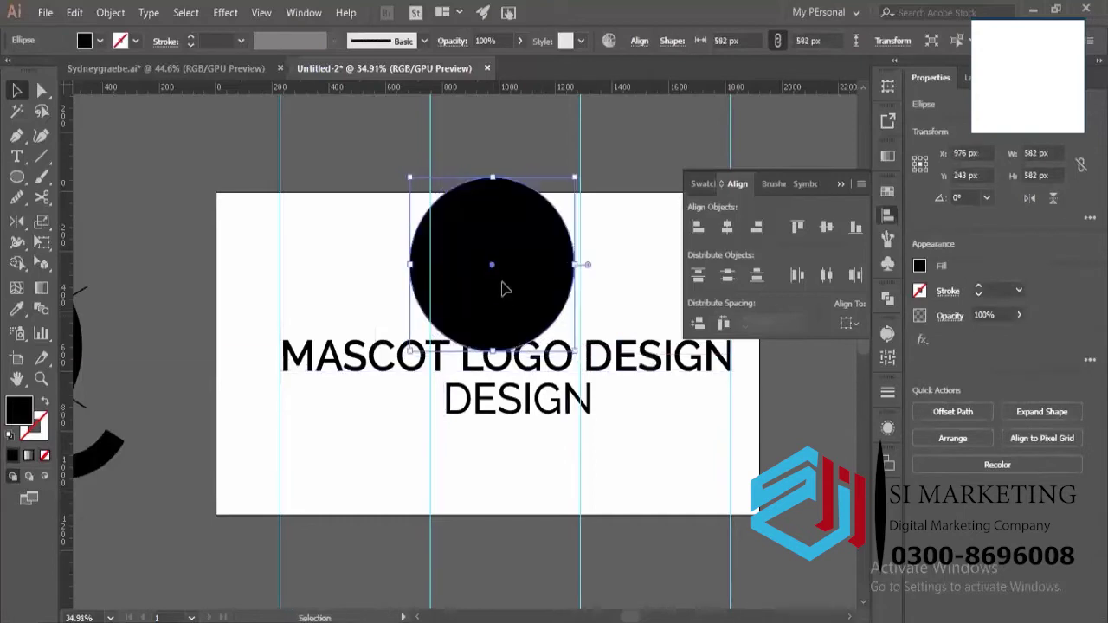
Move the circle above the text between the two middle guides, reduce it to about 522 px and deselect it.
{"action": "left_click_drag", "start_coordinate": [504, 289], "coordinate": [509, 288]}
{"action": "left_click_drag", "start_coordinate": [511, 293], "coordinate": [510, 267]}
{"action": "left_click_drag", "start_coordinate": [588, 320], "coordinate": [582, 313]}
{"action": "scroll", "coordinate": [425, 334], "scroll_direction": "down", "scroll_amount": 3}
{"action": "left_click", "coordinate": [508, 168]}
Shift the separate DESIGN word sideways so it sits between the two middle guides, centered at about X 1022 px.
{"action": "key", "text": "z"}
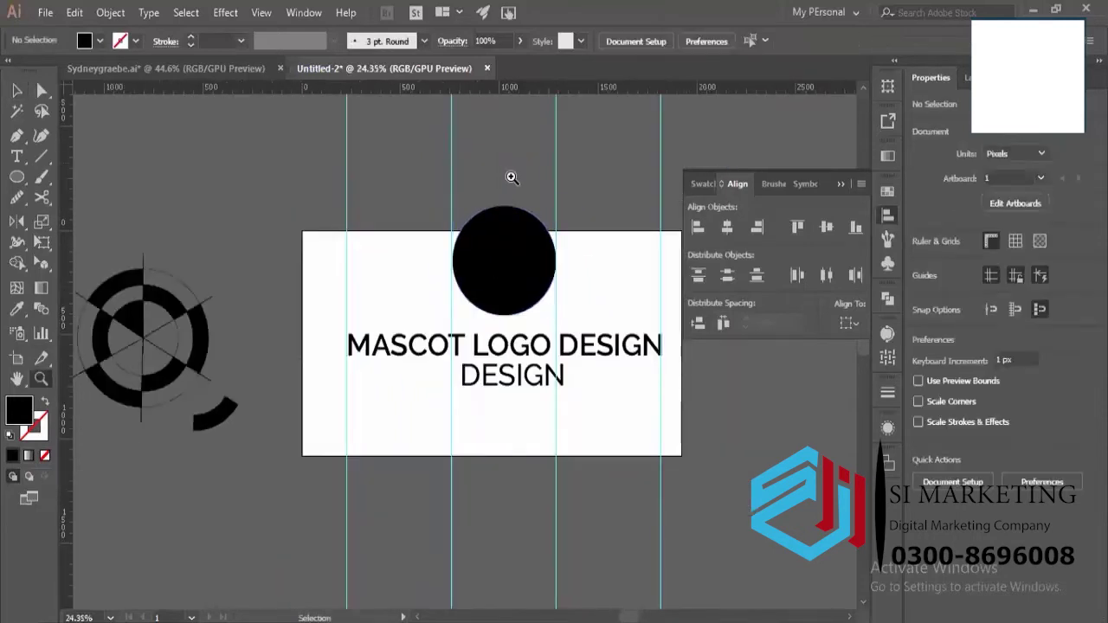
{"action": "left_click_drag", "start_coordinate": [520, 178], "coordinate": [565, 214]}
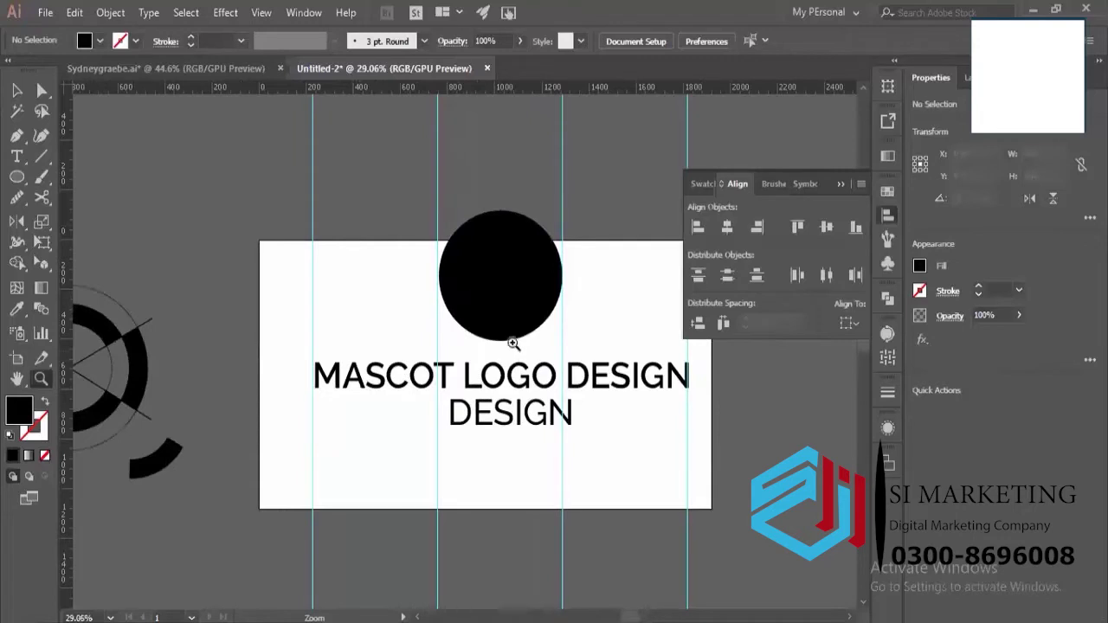
{"action": "key", "text": "v"}
{"action": "left_click_drag", "start_coordinate": [505, 322], "coordinate": [557, 333]}
{"action": "left_click_drag", "start_coordinate": [536, 416], "coordinate": [554, 418]}
{"action": "left_click_drag", "start_coordinate": [519, 417], "coordinate": [460, 410]}
Enlarge the circle about its center to 858 px and move it straight up to Y 0 px.
{"action": "left_click", "coordinate": [525, 318]}
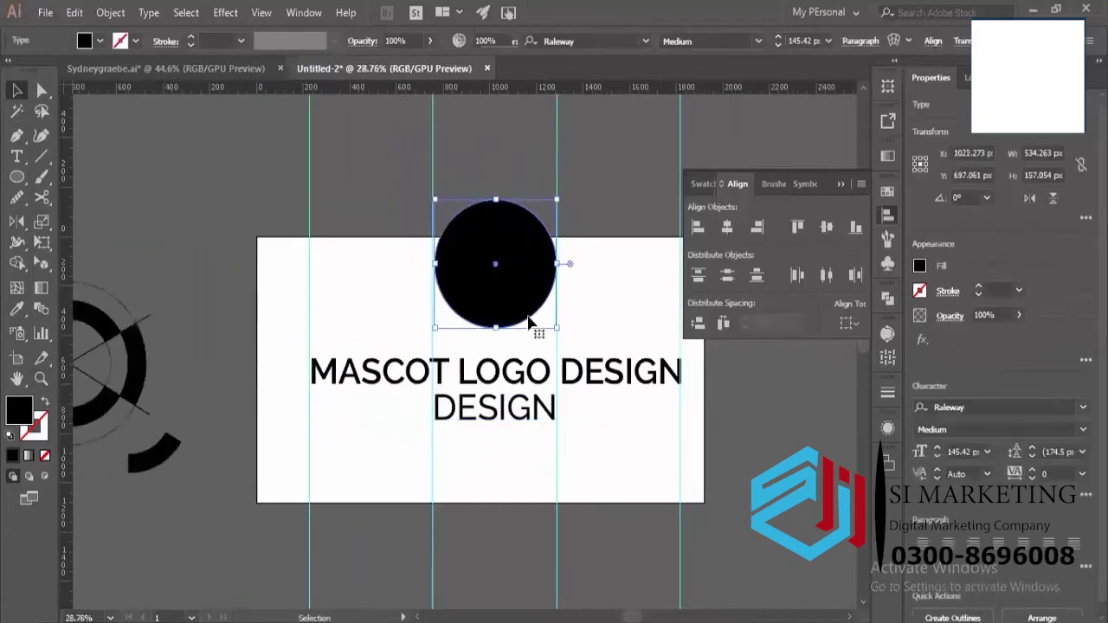
{"action": "left_click_drag", "start_coordinate": [556, 329], "coordinate": [595, 371]}
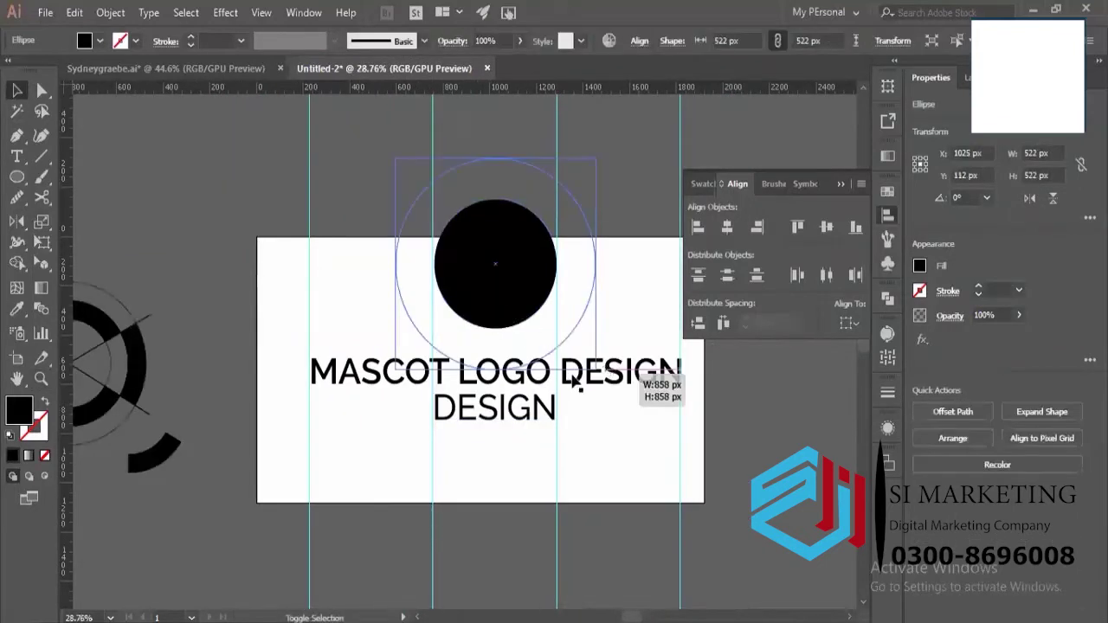
{"action": "left_click_drag", "start_coordinate": [581, 412], "coordinate": [580, 423]}
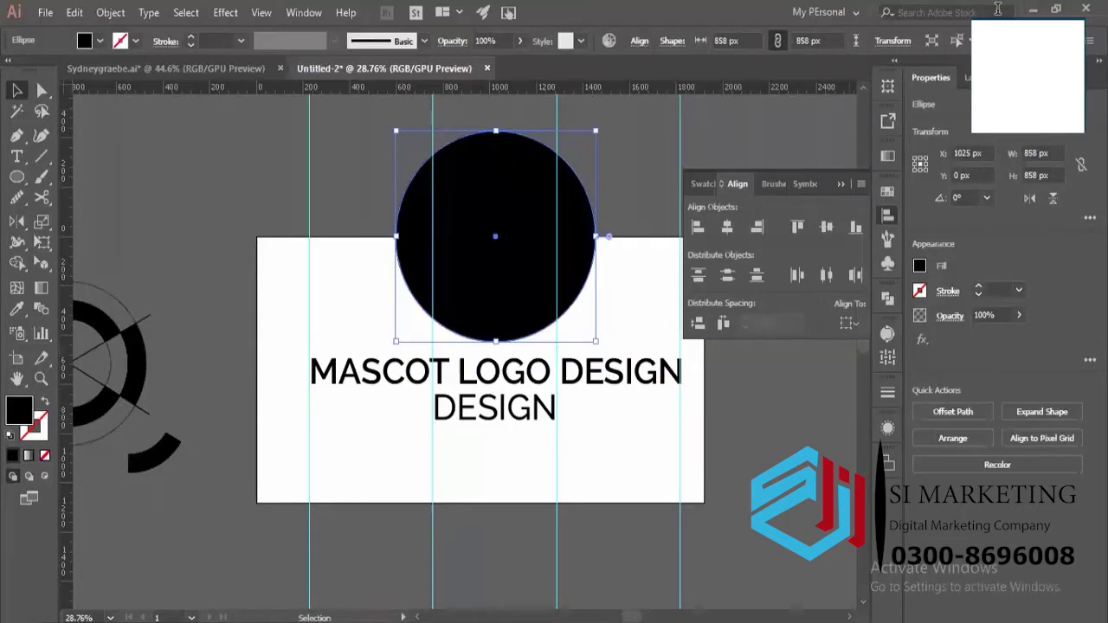
Take the circle off the artboard and try out extra ruler guides beside it, including a vertical one at X -206 px, removing them again.
{"action": "key", "text": "Delete"}
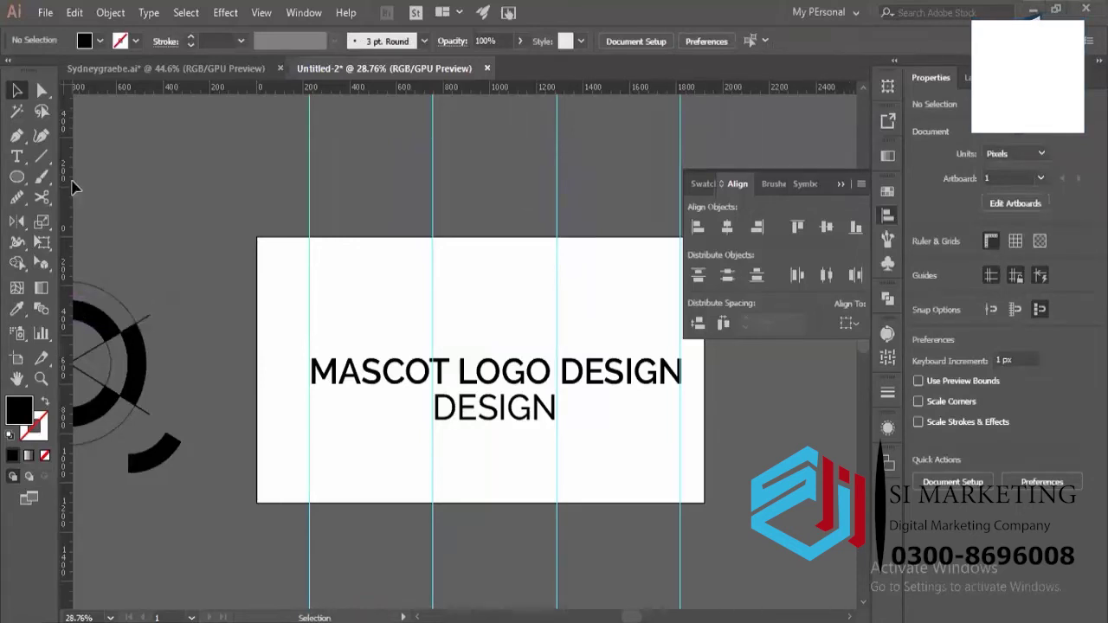
{"action": "left_click_drag", "start_coordinate": [65, 224], "coordinate": [208, 232]}
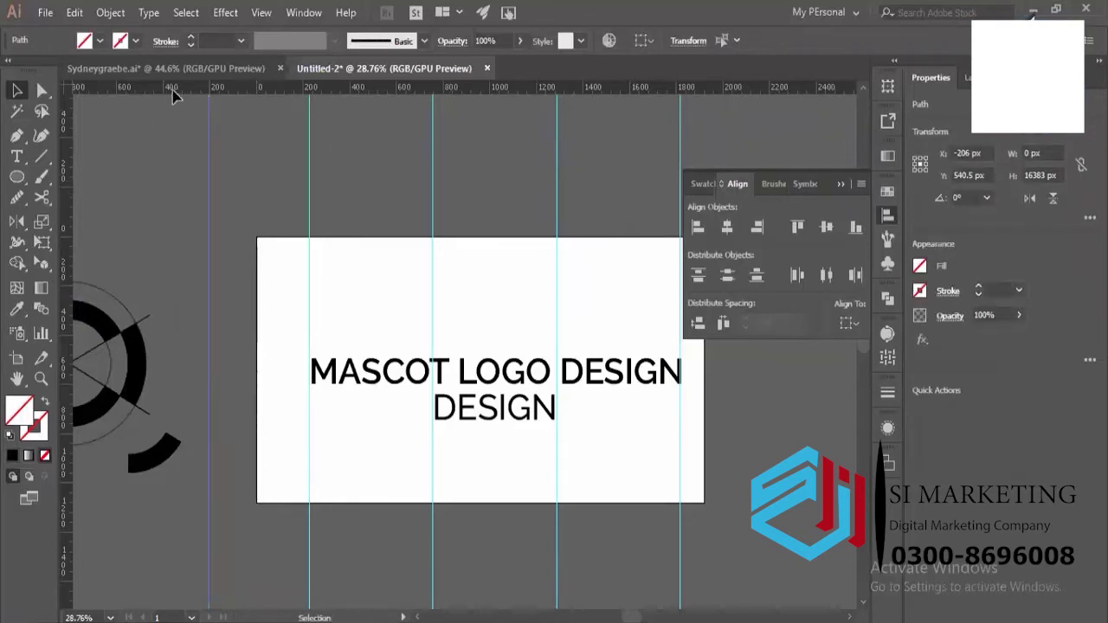
{"action": "left_click_drag", "start_coordinate": [174, 88], "coordinate": [241, 196]}
{"action": "key", "text": "Delete"}
{"action": "left_click", "coordinate": [243, 202]}
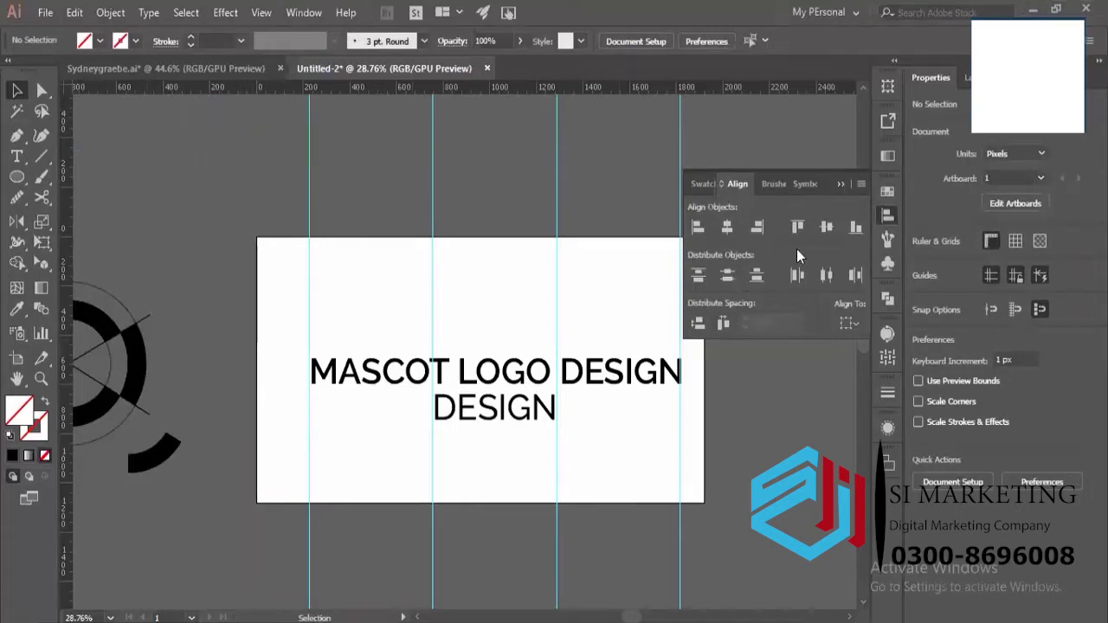
Paste the removed large circle back in its former place above the text.
{"action": "key", "text": "ctrl+f"}
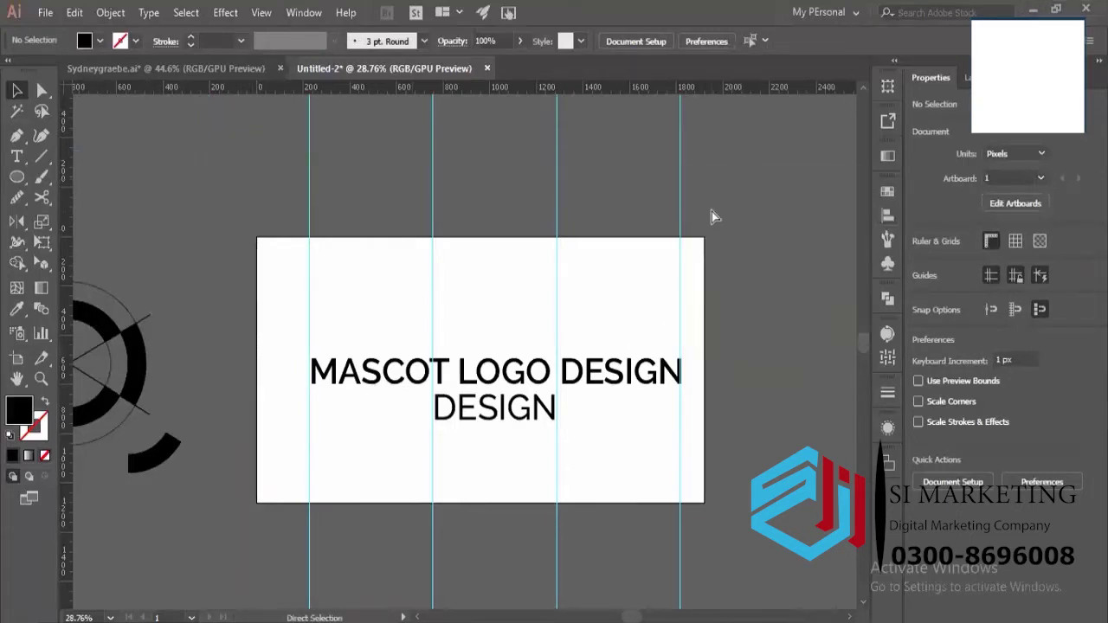
{"action": "left_click", "coordinate": [553, 213]}
{"action": "scroll", "coordinate": [558, 214], "scroll_direction": "up", "scroll_amount": 1}
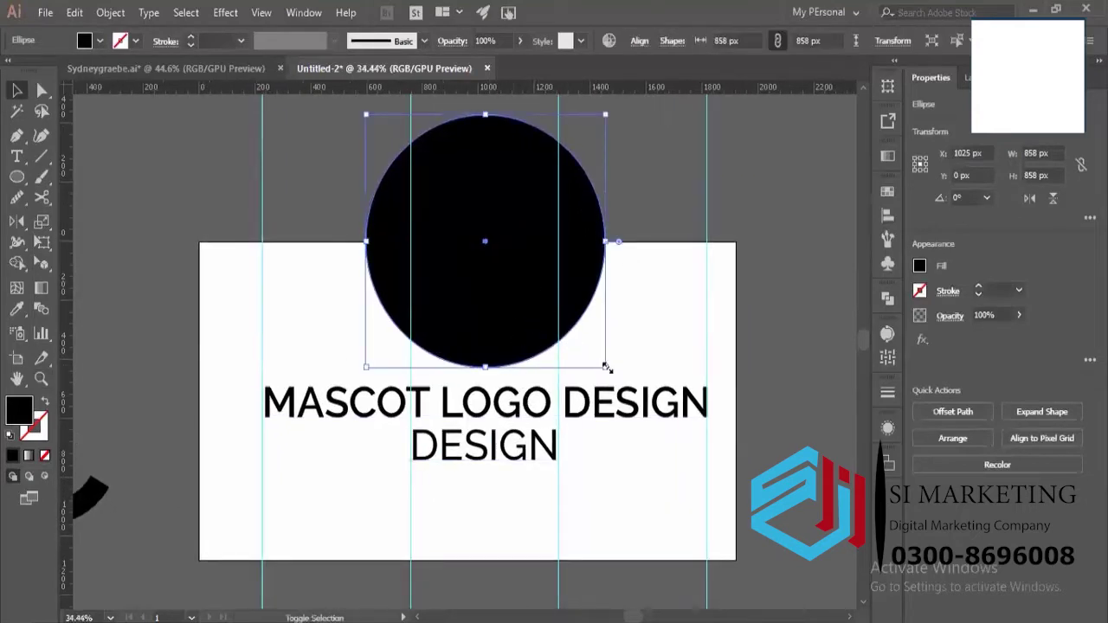
Shrink the circle about its center to roughly 300 px, place it just above the text and deselect it.
{"action": "left_click_drag", "start_coordinate": [604, 367], "coordinate": [490, 333]}
{"action": "left_click", "coordinate": [581, 303]}
{"action": "left_click", "coordinate": [663, 288]}
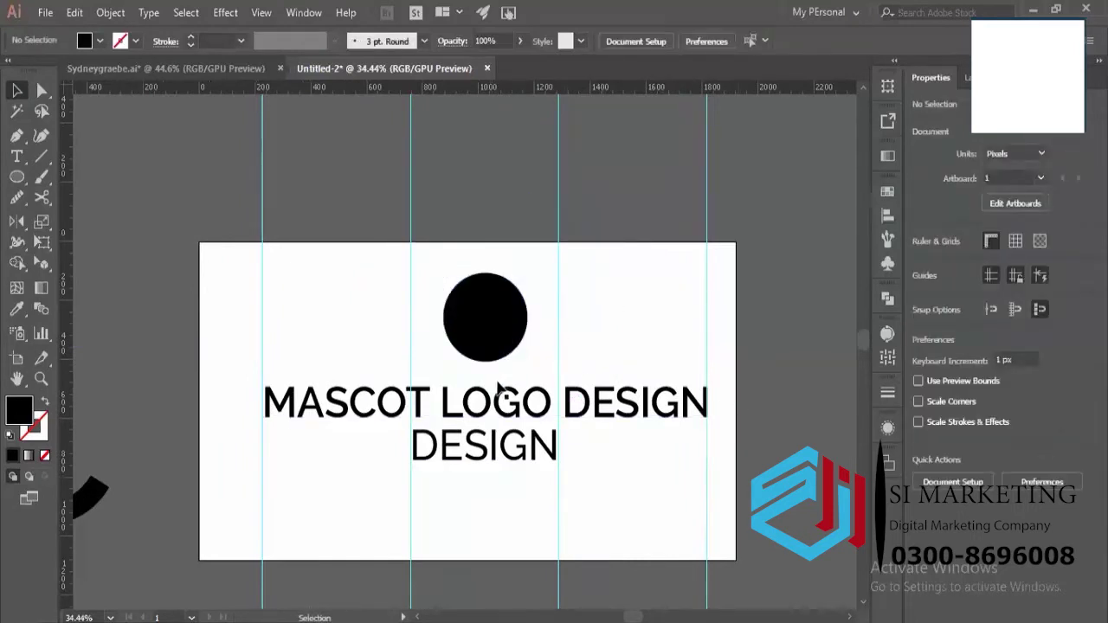
Enlarge the circle to 522 px to span the middle third and move it up 167 px to Y 91 px.
{"action": "left_click", "coordinate": [511, 351]}
{"action": "left_click_drag", "start_coordinate": [527, 362], "coordinate": [520, 303]}
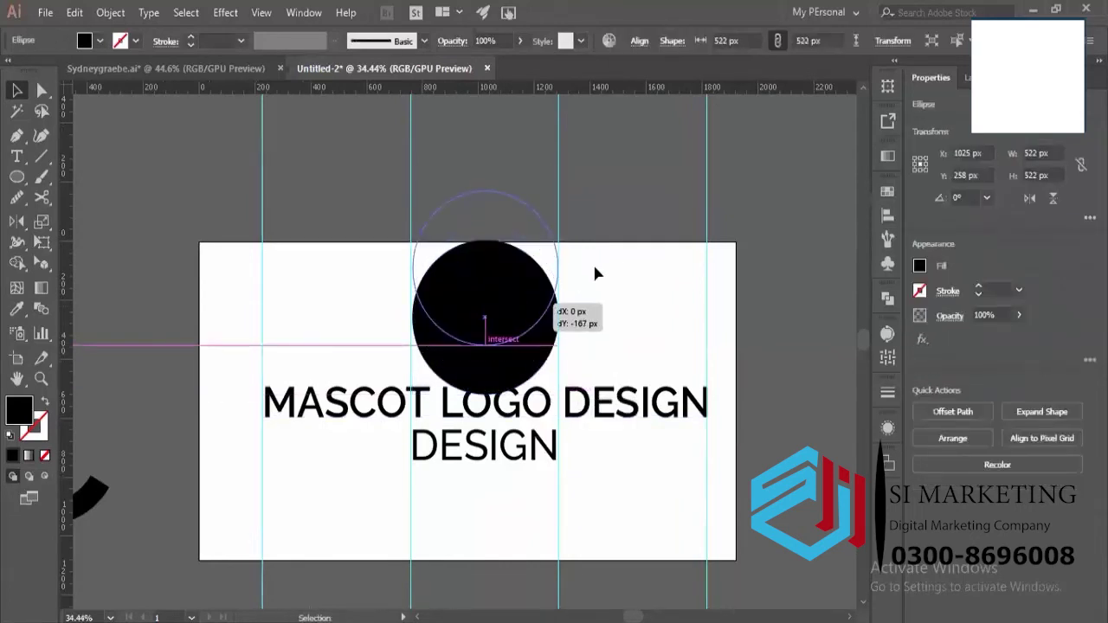
{"action": "left_click_drag", "start_coordinate": [547, 257], "coordinate": [547, 257]}
Convert the circle's four anchor points to corners so it becomes a diamond, and deselect it.
{"action": "key", "text": "a"}
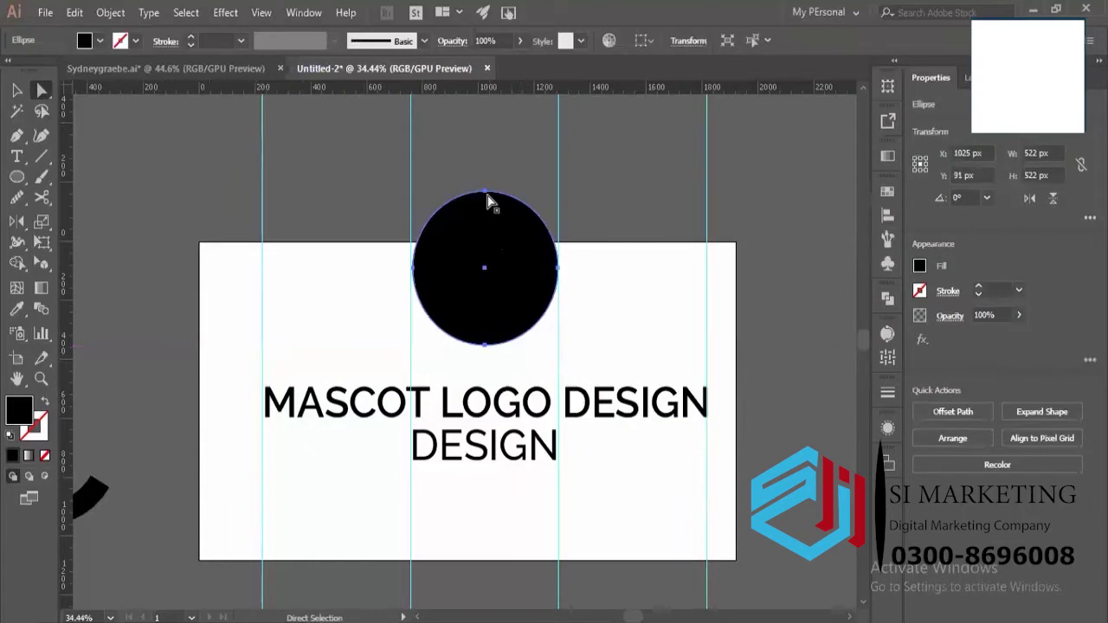
{"action": "key", "text": "shift+c"}
{"action": "left_click", "coordinate": [484, 191]}
{"action": "left_click", "coordinate": [484, 344]}
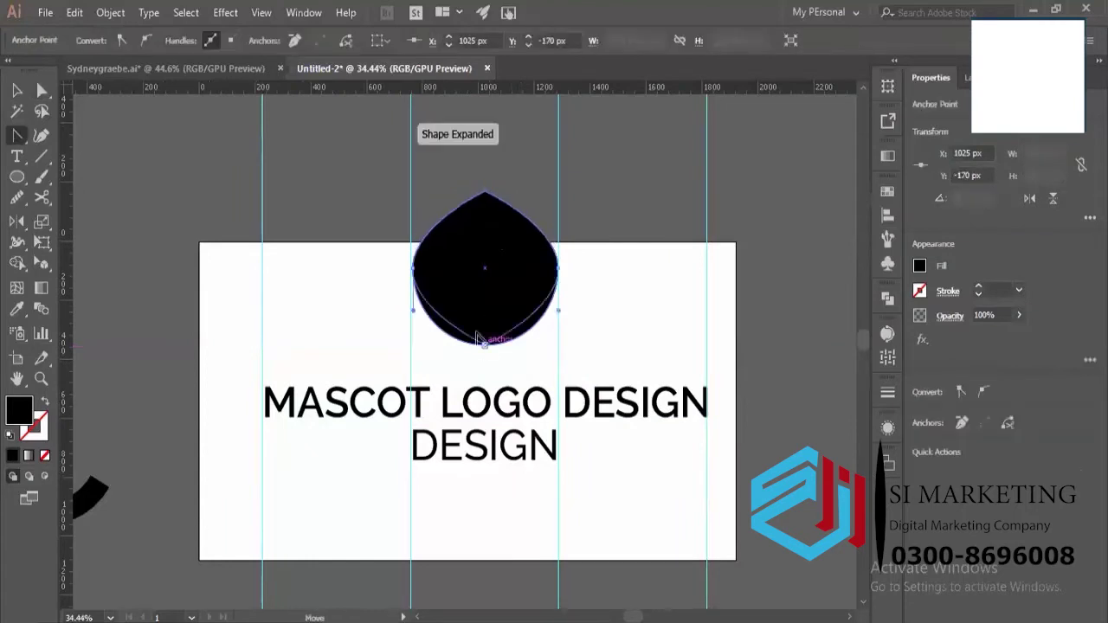
{"action": "left_click", "coordinate": [415, 271]}
{"action": "left_click", "coordinate": [415, 271]}
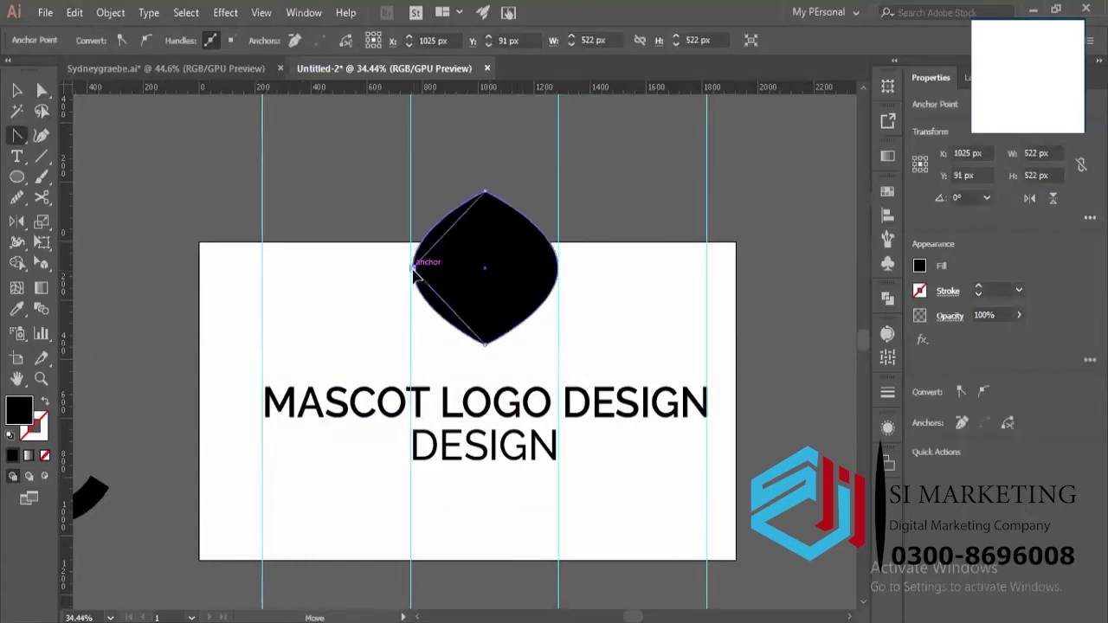
{"action": "left_click", "coordinate": [557, 268]}
{"action": "key", "text": "a"}
{"action": "left_click", "coordinate": [580, 266]}
Try enlarging the diamond about its center until its side corners extend past the two middle guides.
{"action": "key", "text": "z"}
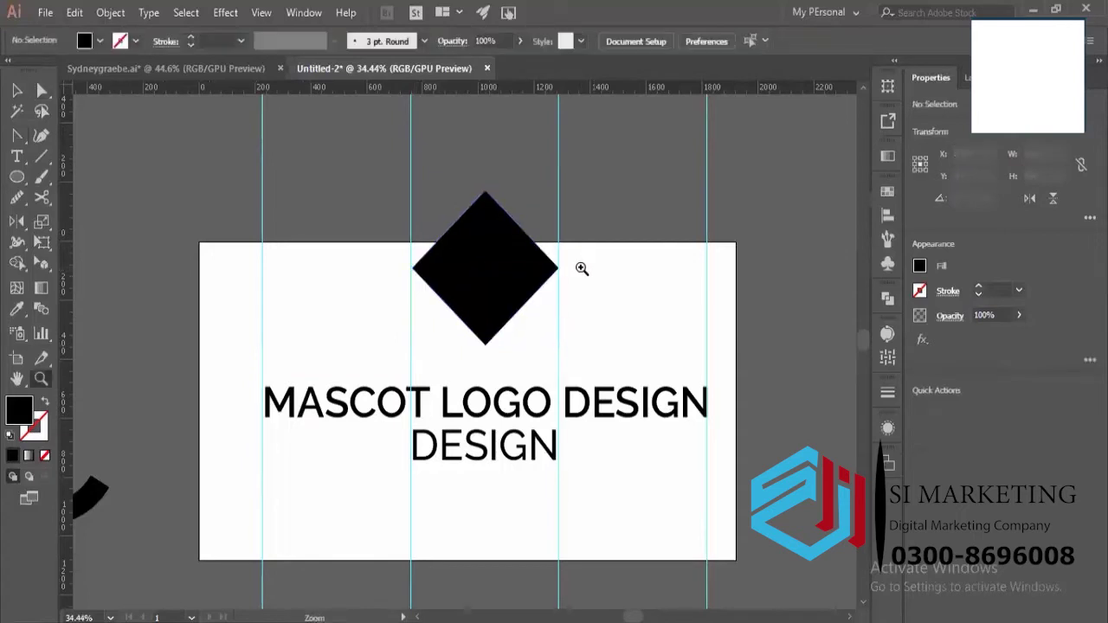
{"action": "left_click_drag", "start_coordinate": [581, 267], "coordinate": [541, 304]}
{"action": "key", "text": "v"}
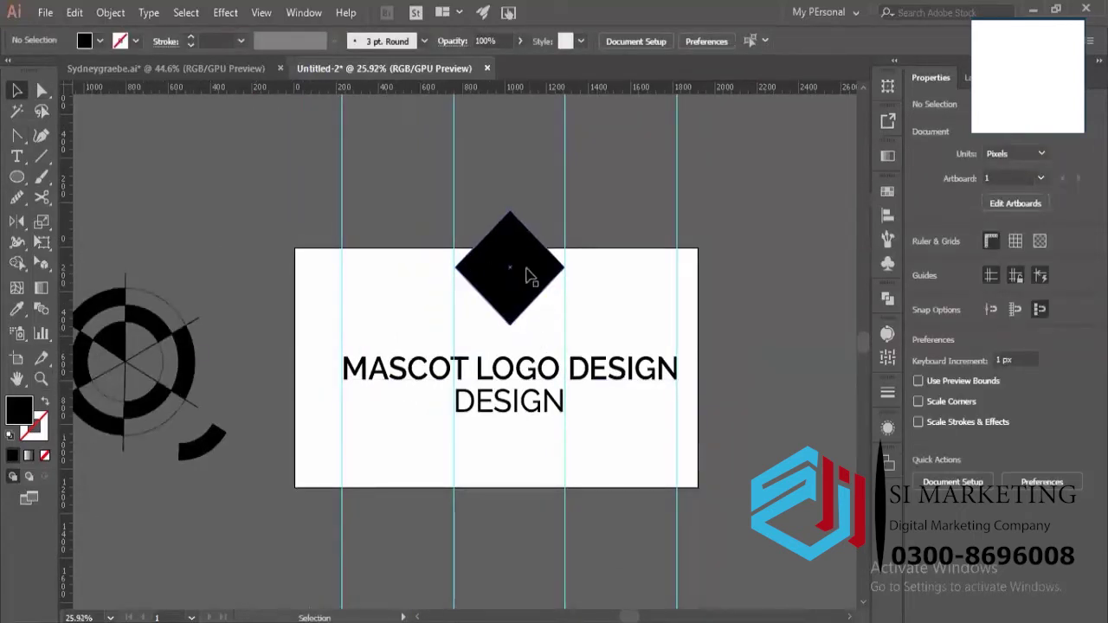
{"action": "key", "text": "z"}
{"action": "left_click_drag", "start_coordinate": [555, 253], "coordinate": [586, 253]}
{"action": "left_click", "coordinate": [552, 274]}
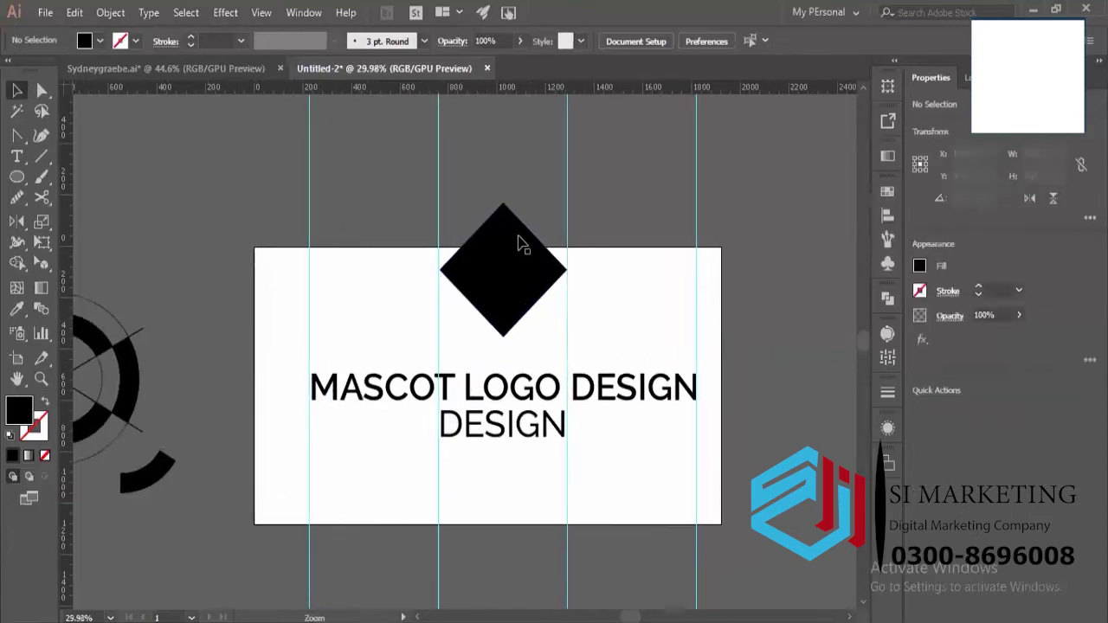
{"action": "key", "text": "v"}
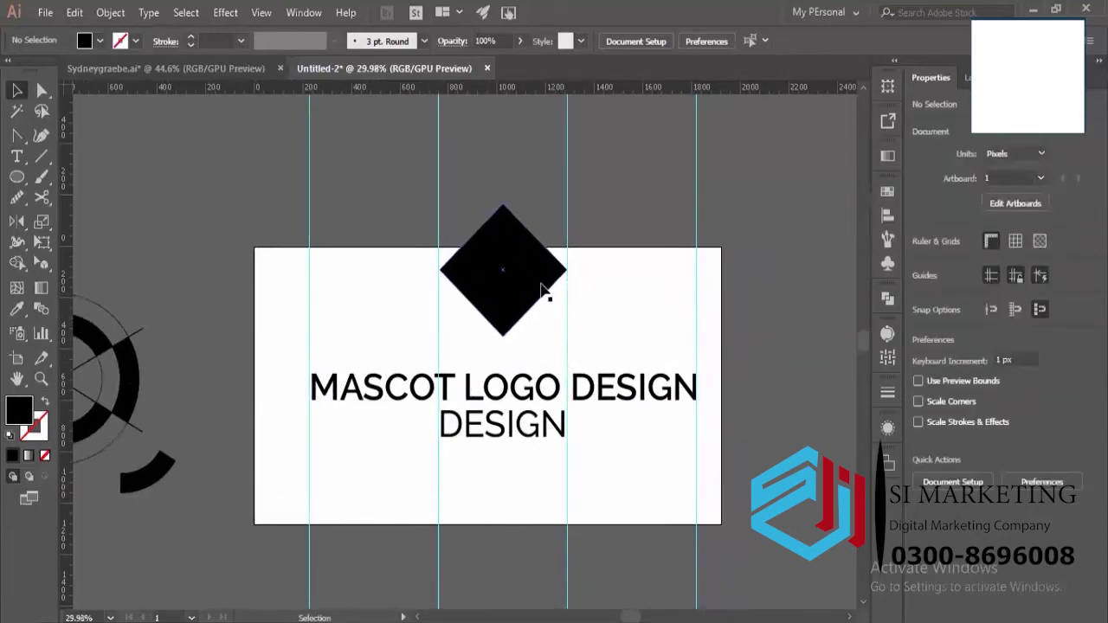
{"action": "left_click", "coordinate": [541, 291]}
{"action": "left_click_drag", "start_coordinate": [569, 336], "coordinate": [584, 354]}
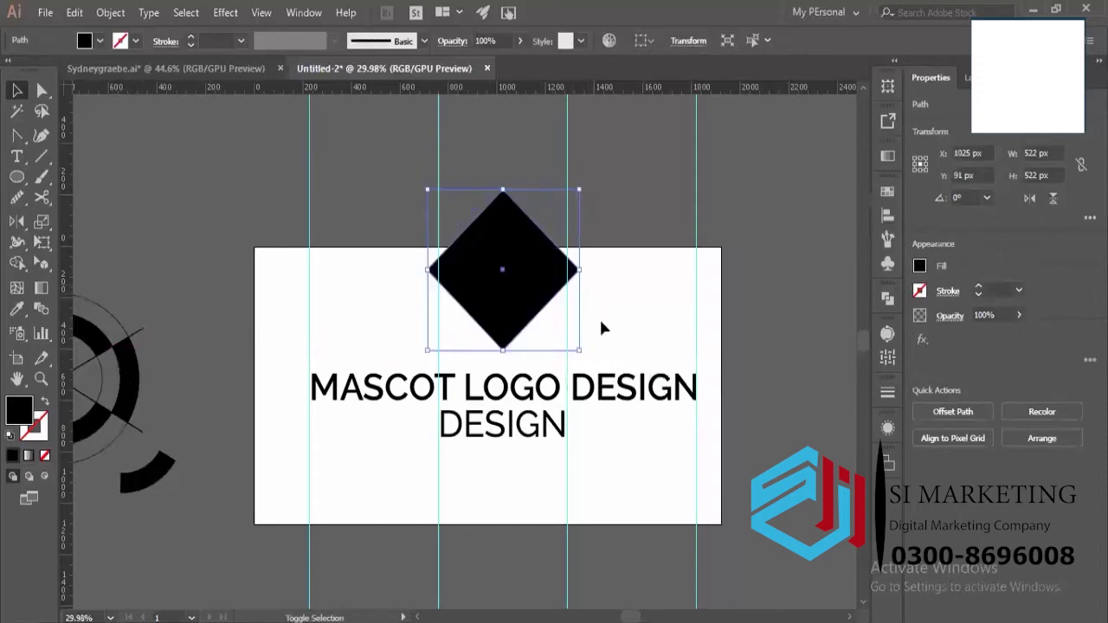
{"action": "left_click", "coordinate": [586, 292]}
Rotate the 522 px diamond to 315° so it stands as a square and enlarge it about its center to 508 px.
{"action": "key", "text": "z"}
{"action": "left_click_drag", "start_coordinate": [582, 290], "coordinate": [517, 234]}
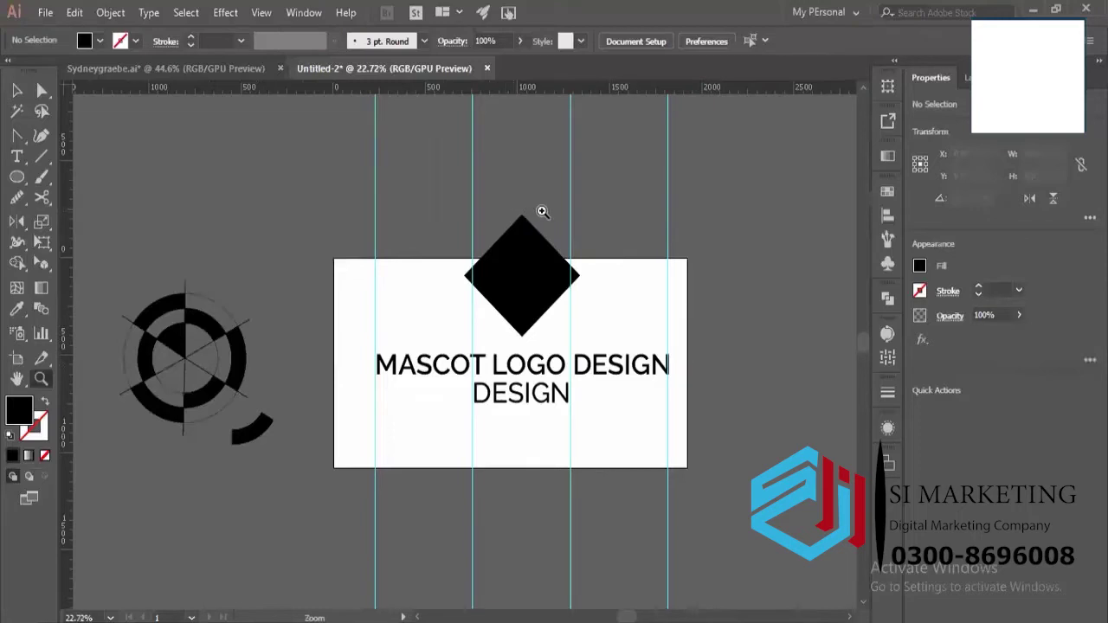
{"action": "left_click", "coordinate": [537, 215]}
{"action": "key", "text": "v"}
{"action": "left_click", "coordinate": [584, 297]}
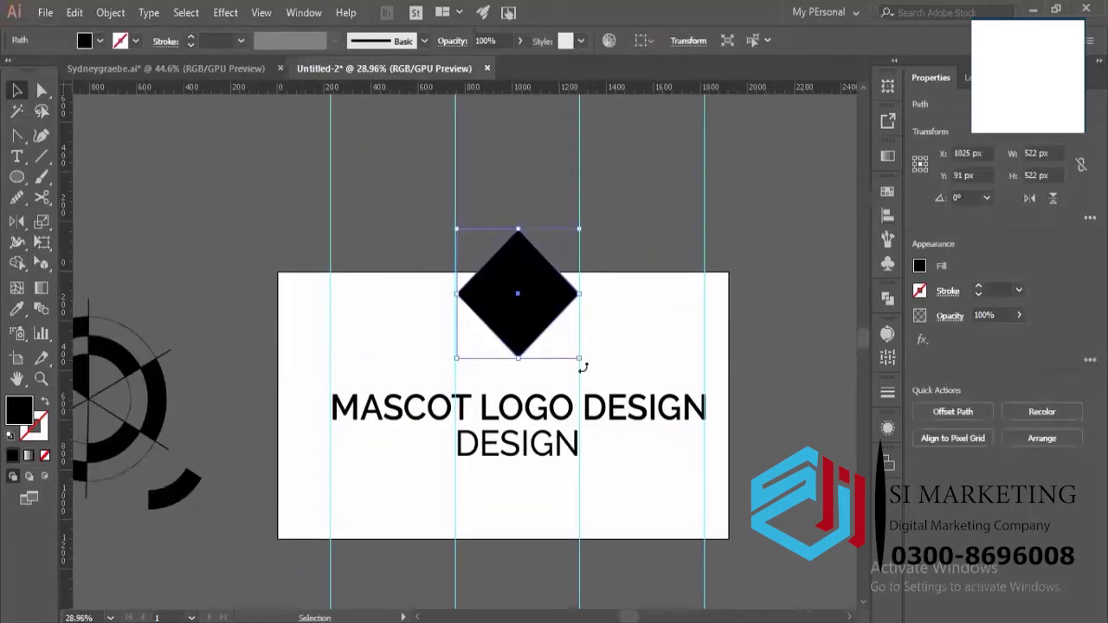
{"action": "left_click_drag", "start_coordinate": [582, 366], "coordinate": [623, 294]}
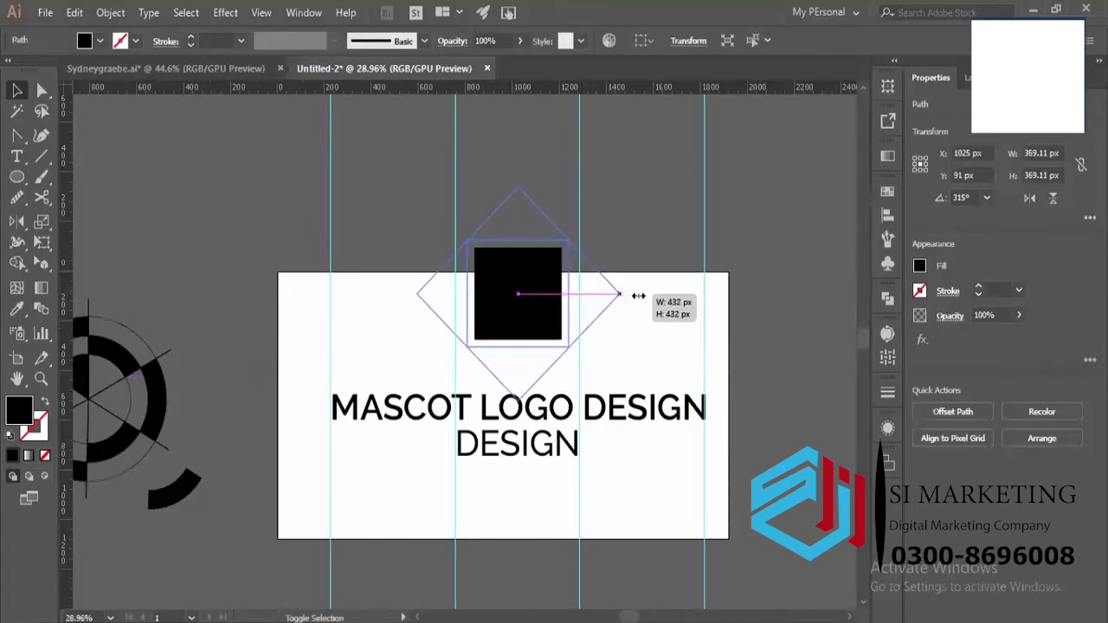
{"action": "left_click_drag", "start_coordinate": [637, 297], "coordinate": [638, 298]}
{"action": "scroll", "coordinate": [638, 297], "scroll_direction": "down", "scroll_amount": 1}
Try enlarging the square to 745 px and moving it toward the text, undoing each change.
{"action": "left_click_drag", "start_coordinate": [633, 296], "coordinate": [681, 303]}
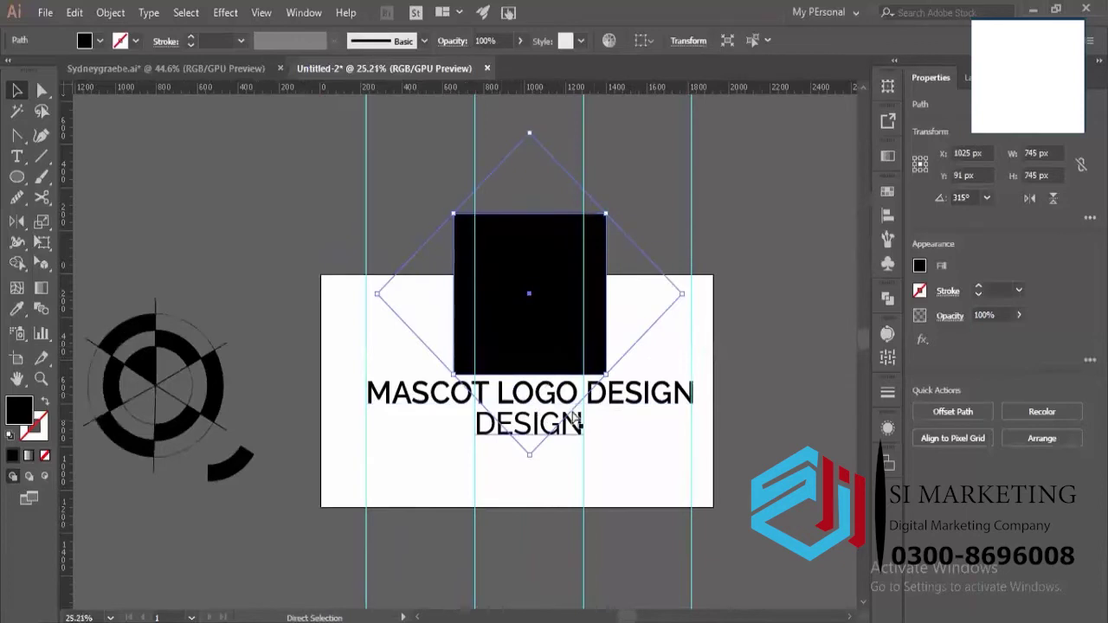
{"action": "key", "text": "ctrl+z"}
{"action": "key", "text": "z"}
{"action": "left_click_drag", "start_coordinate": [580, 309], "coordinate": [525, 357]}
{"action": "key", "text": "v"}
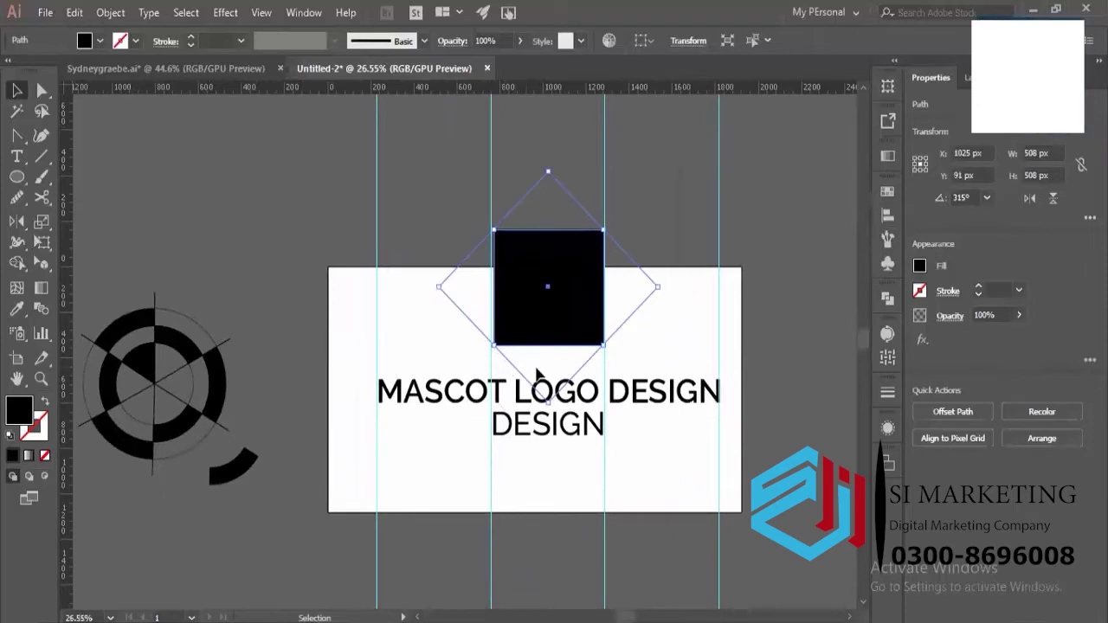
{"action": "left_click_drag", "start_coordinate": [546, 327], "coordinate": [450, 389]}
{"action": "key", "text": "ctrl+z"}
Delete the word DESIGN from the MASCOT LOGO DESIGN line, leaving MASCOT LOGO.
{"action": "key", "text": "z"}
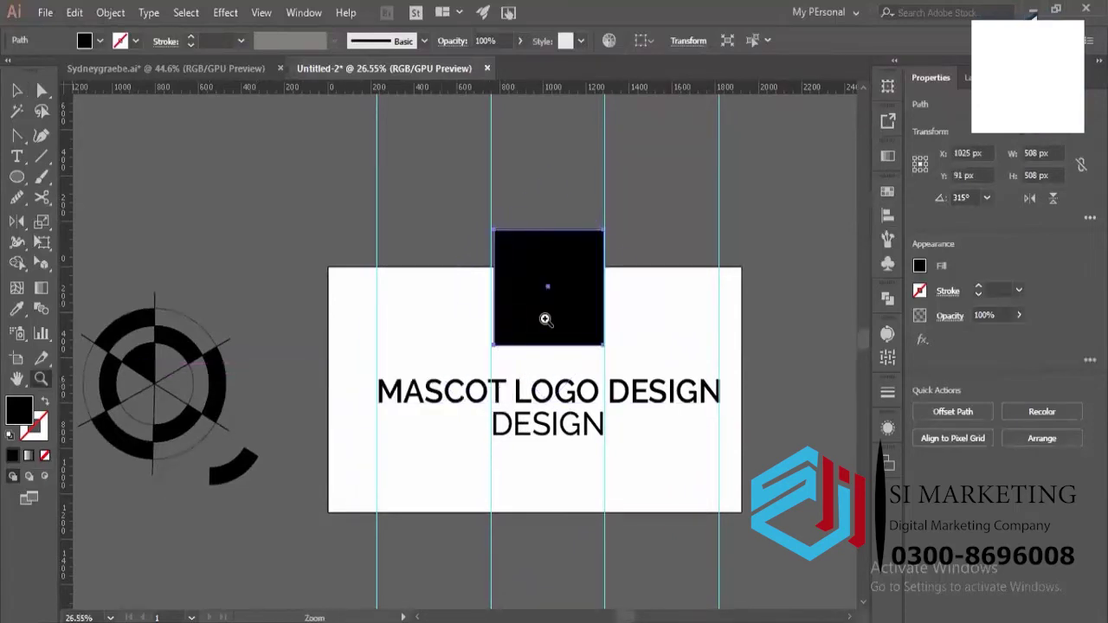
{"action": "left_click_drag", "start_coordinate": [563, 324], "coordinate": [629, 412]}
{"action": "key", "text": "v"}
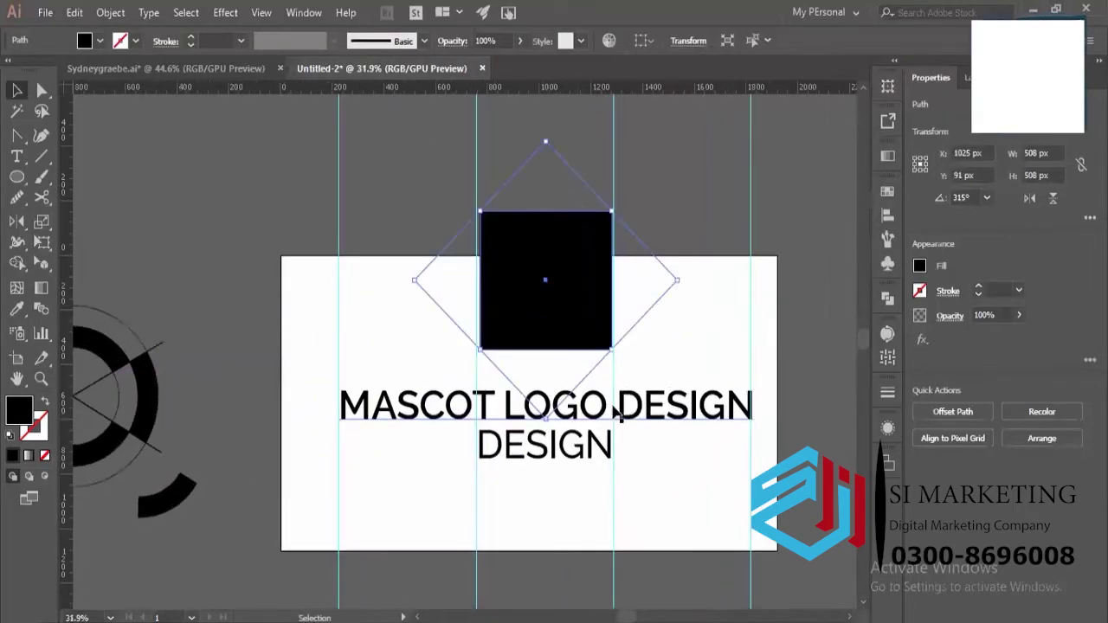
{"action": "left_click", "coordinate": [616, 413]}
{"action": "double_click", "coordinate": [618, 404]}
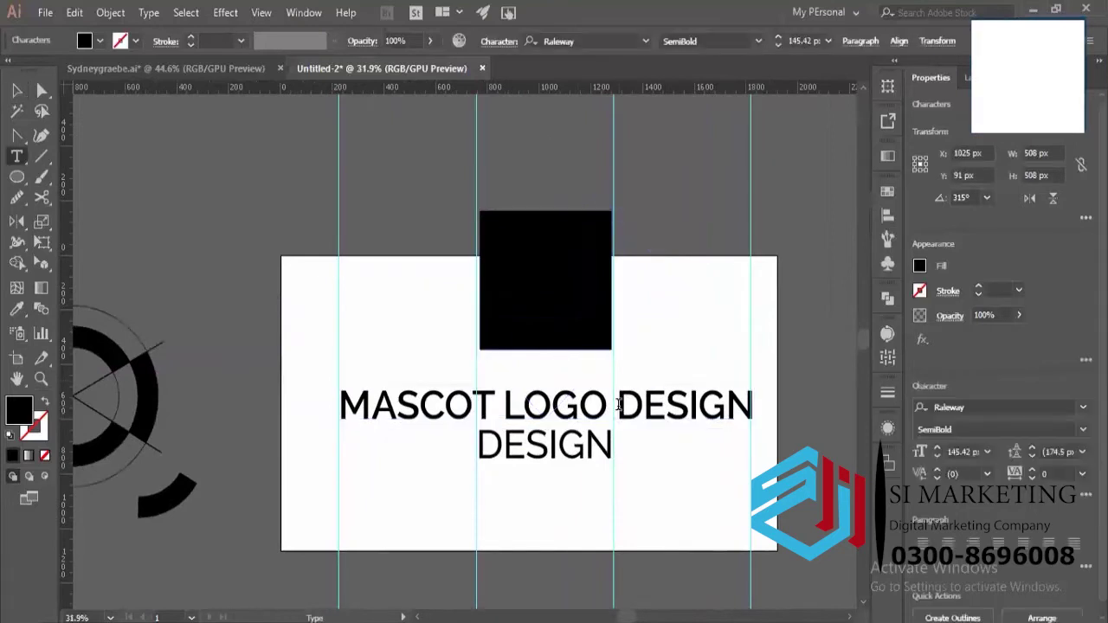
{"action": "double_click", "coordinate": [802, 407]}
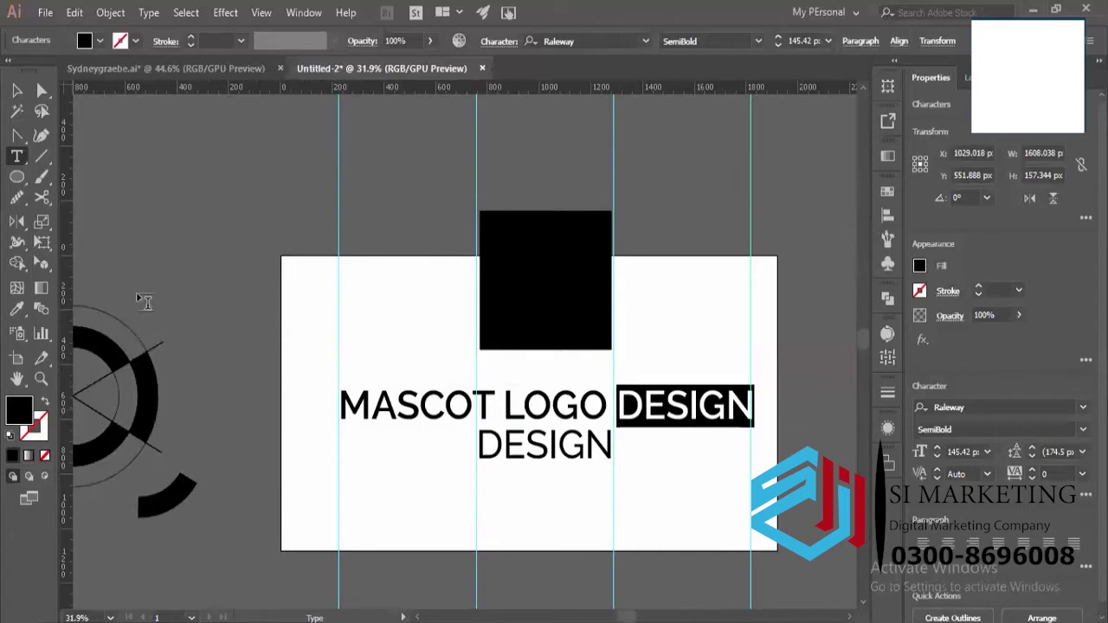
{"action": "key", "text": "BackSpace"}
{"action": "left_click", "coordinate": [17, 90]}
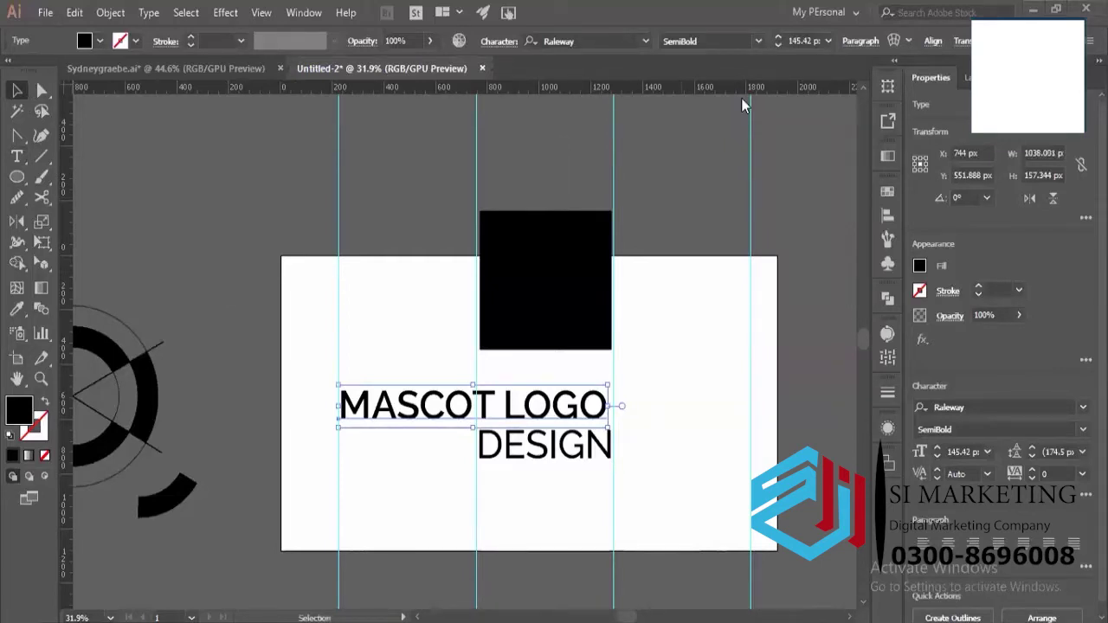
Undo the word deletion and the square and diamond edits back to the plain circle between the middle guides.
{"action": "left_click", "coordinate": [555, 269]}
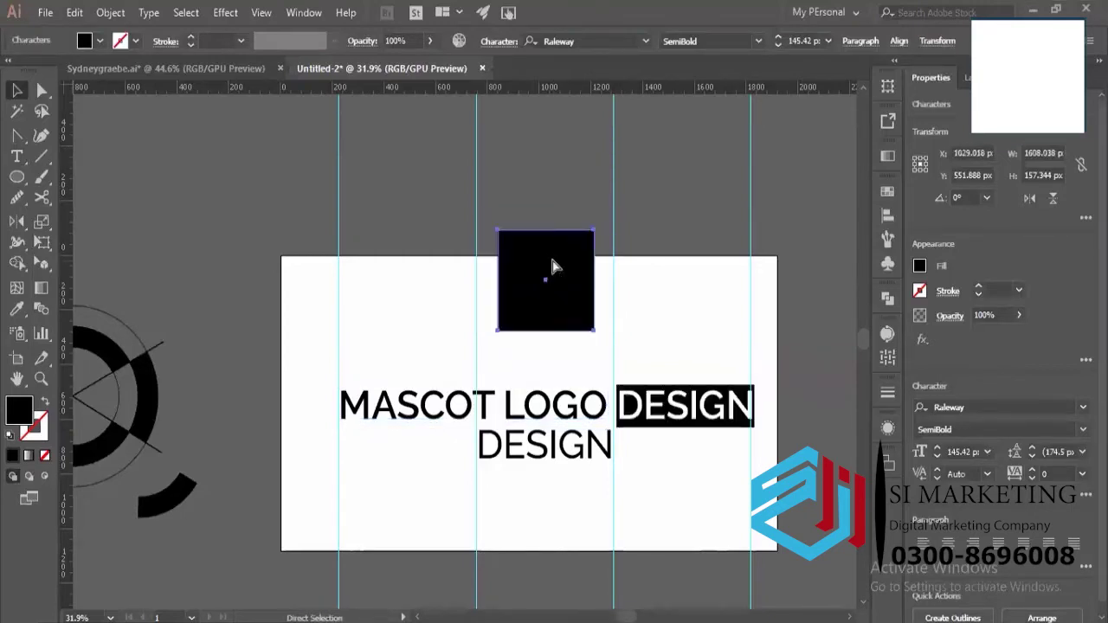
{"action": "key", "text": "ctrl+z"}
{"action": "key", "text": "ctrl+z"}
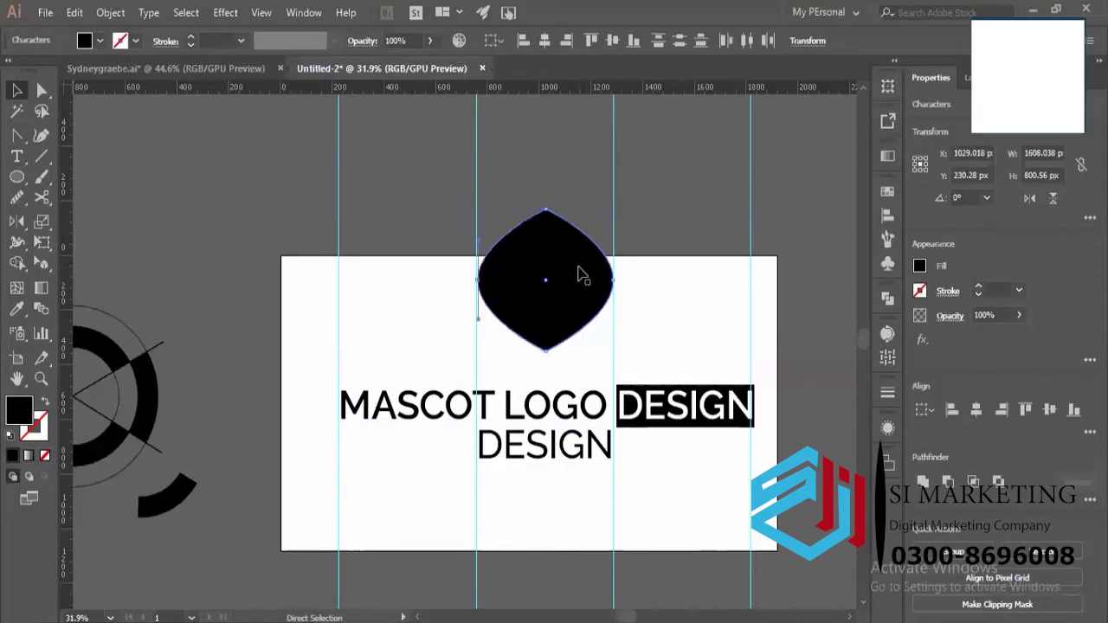
{"action": "key", "text": "ctrl+z"}
{"action": "key", "text": "ctrl+z"}
{"action": "key", "text": "ctrl+z"}
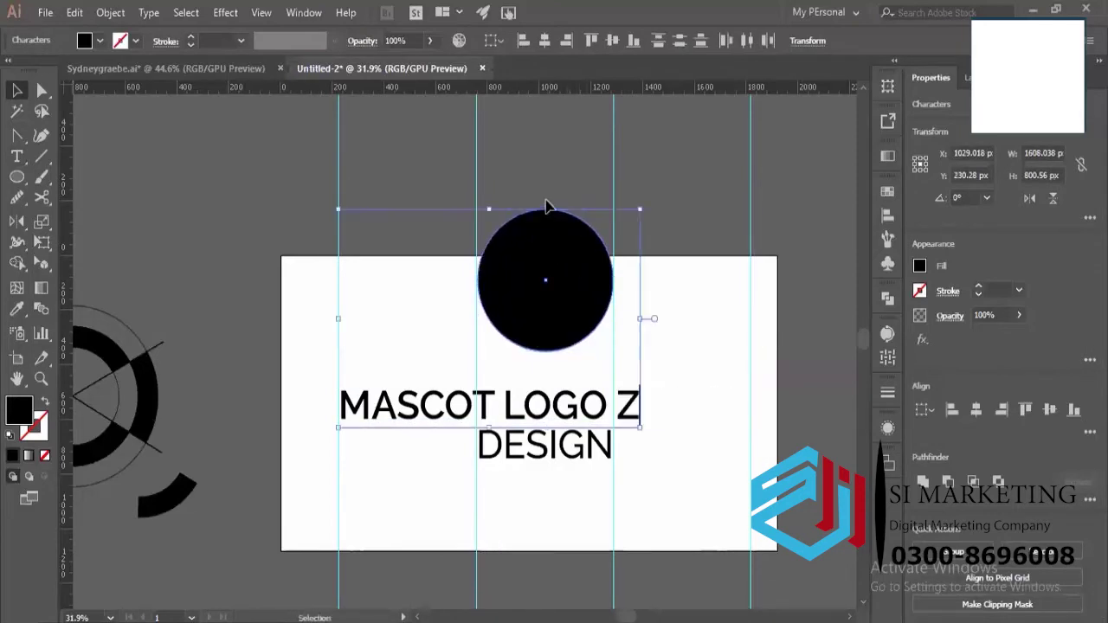
Convert the circle's four anchor points to corner points, turning it into a diamond.
{"action": "left_click", "coordinate": [541, 195]}
{"action": "scroll", "coordinate": [542, 195], "scroll_direction": "up", "scroll_amount": 2}
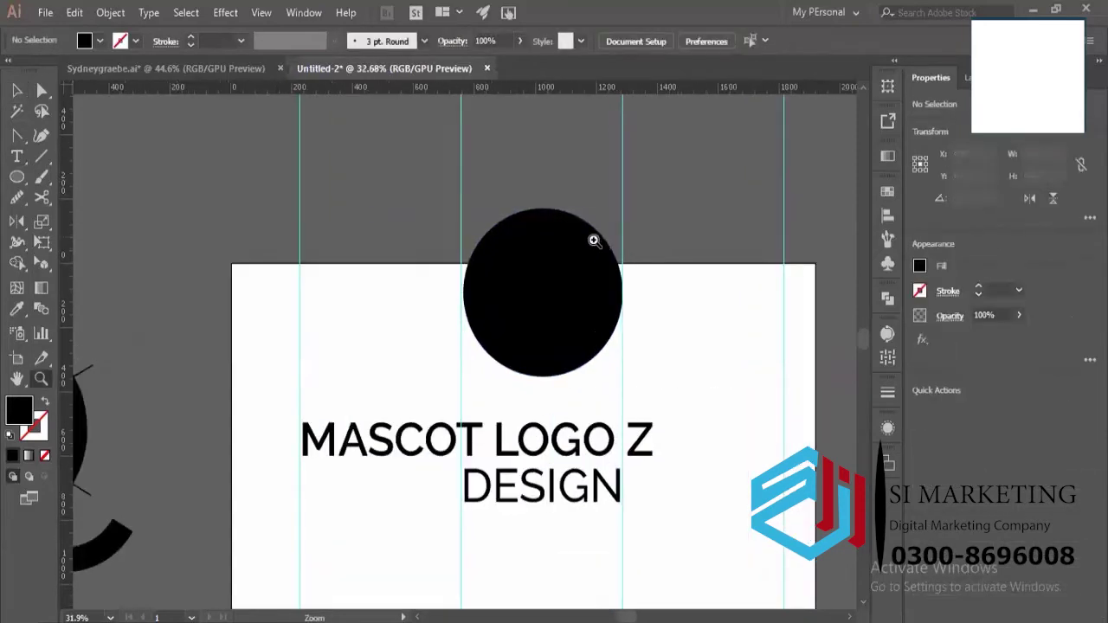
{"action": "key", "text": "a"}
{"action": "left_click", "coordinate": [541, 210]}
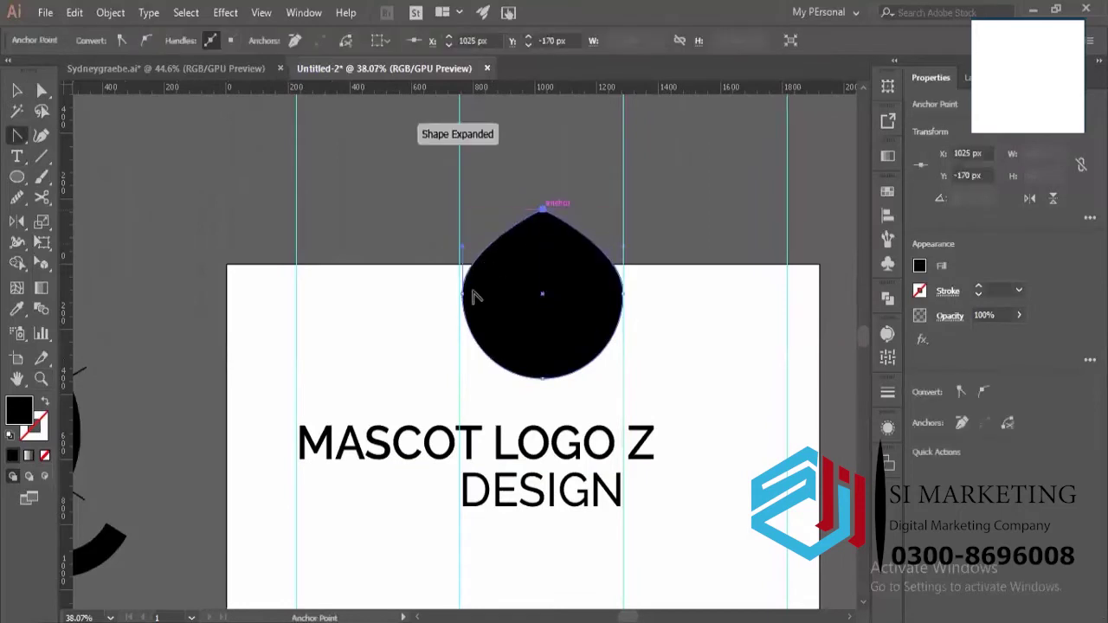
{"action": "left_click", "coordinate": [462, 294]}
{"action": "left_click", "coordinate": [543, 379]}
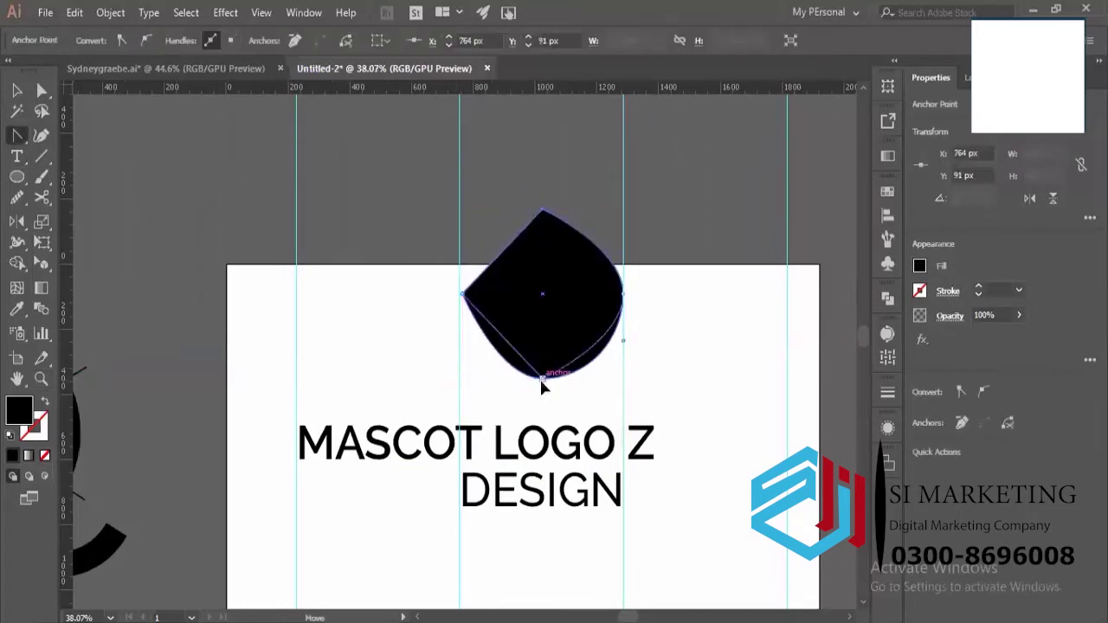
{"action": "left_click", "coordinate": [623, 295]}
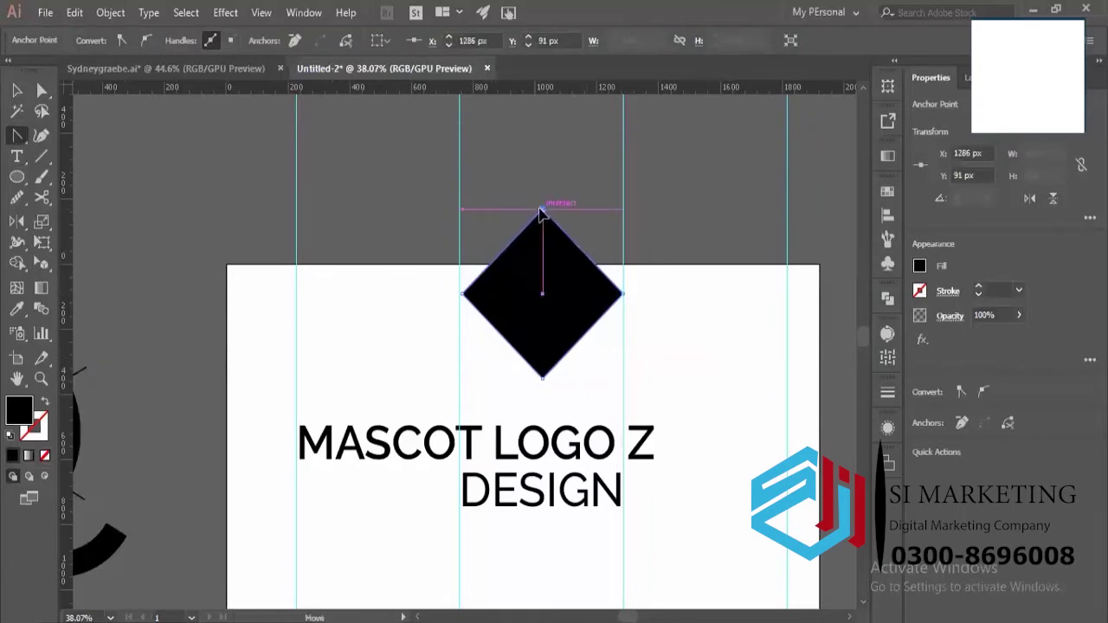
Pull horizontal curve handles out of the diamond's top and bottom anchor points to round it back into a circle.
{"action": "left_click", "coordinate": [539, 212]}
{"action": "left_click_drag", "start_coordinate": [541, 212], "coordinate": [623, 211]}
{"action": "left_click_drag", "start_coordinate": [542, 379], "coordinate": [461, 381]}
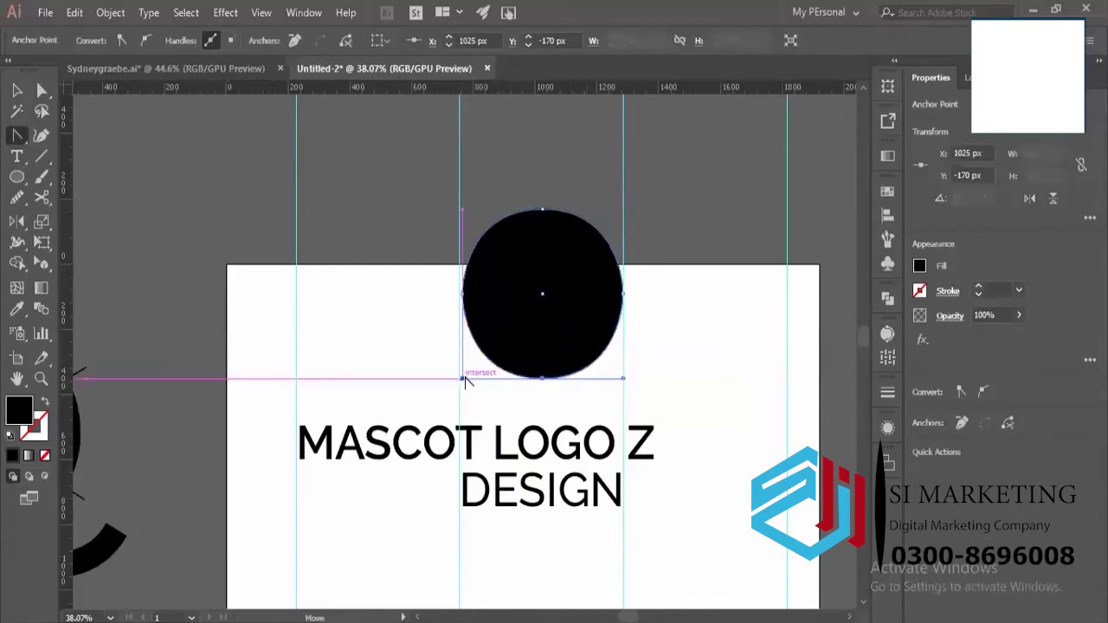
Undo the last curve edits, back to the shape with a rounded top and a pointed bottom.
{"action": "key", "text": "z"}
{"action": "left_click", "coordinate": [462, 287], "text": "alt"}
{"action": "left_click", "coordinate": [462, 289]}
{"action": "key", "text": "ctrl+z"}
{"action": "key", "text": "ctrl+space"}
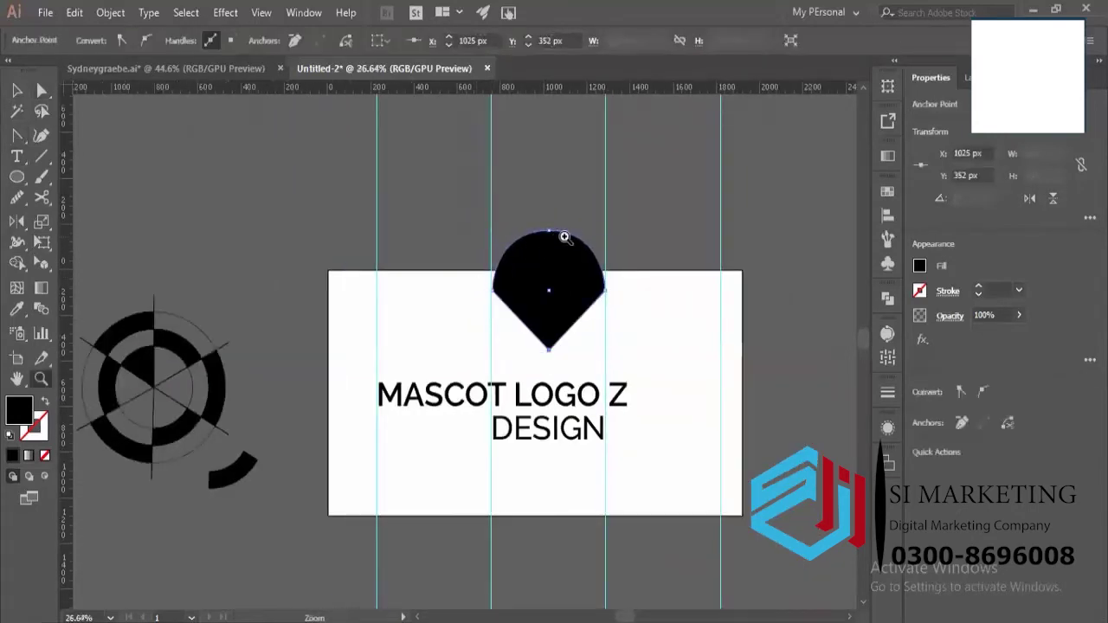
{"action": "left_click_drag", "start_coordinate": [564, 238], "coordinate": [699, 292]}
{"action": "key", "text": "v"}
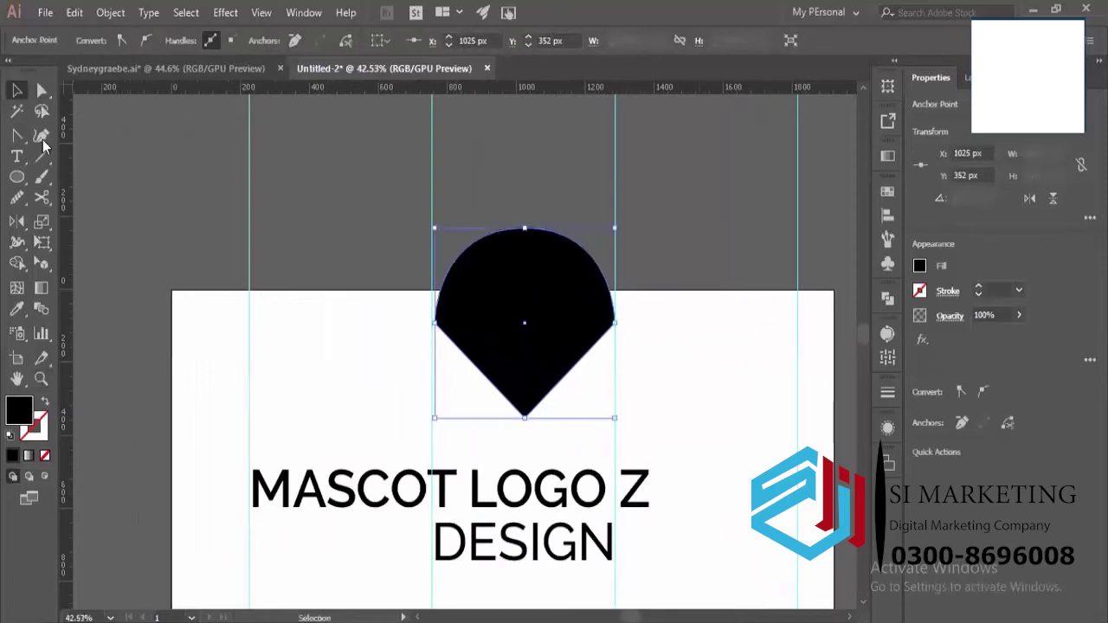
Reshape the form with the Curvature tool, lowering its top anchor slightly and converting its bottom corner to a smooth point.
{"action": "left_click", "coordinate": [41, 138]}
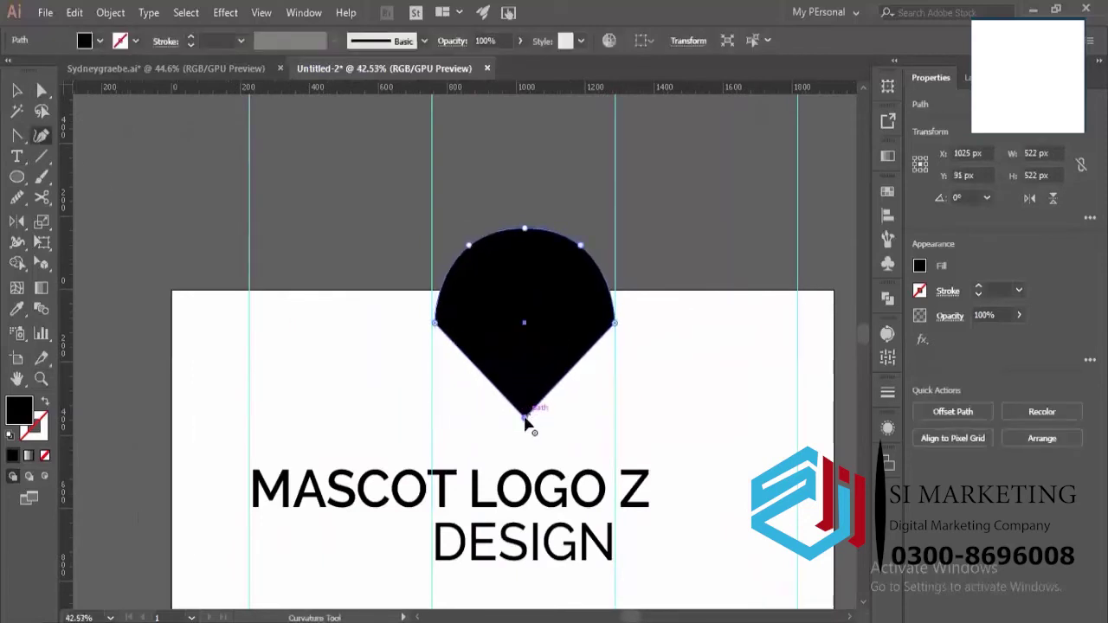
{"action": "left_click_drag", "start_coordinate": [524, 418], "coordinate": [537, 414]}
{"action": "key", "text": "ctrl+z"}
{"action": "mouse_move", "coordinate": [525, 229]}
{"action": "left_mouse_down"}
{"action": "mouse_move", "coordinate": [530, 207]}
{"action": "mouse_move", "coordinate": [525, 234]}
{"action": "left_mouse_up"}
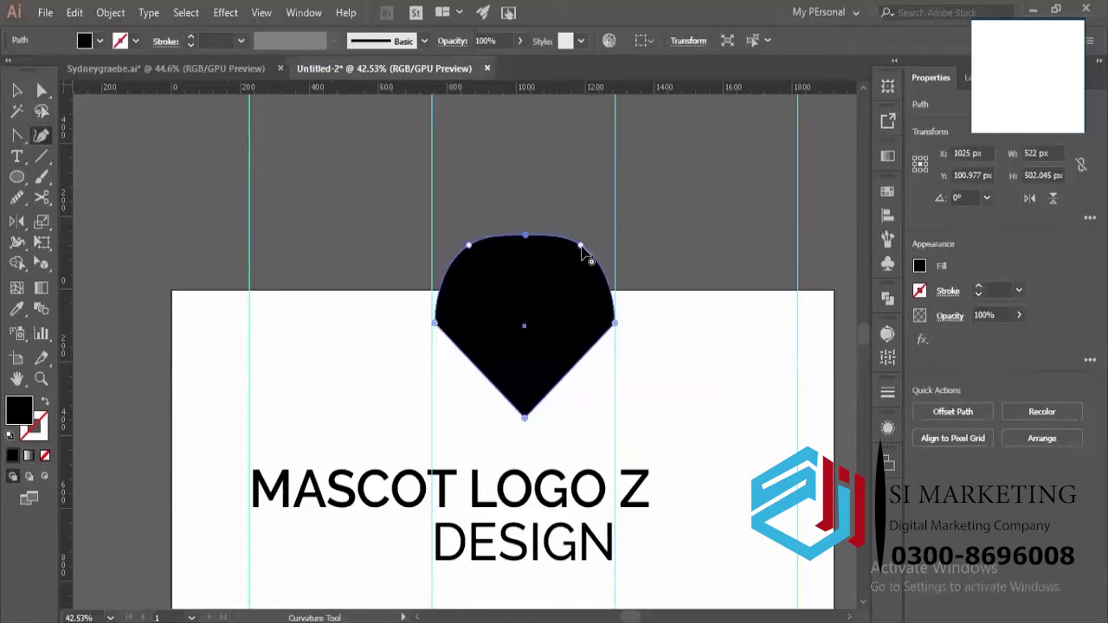
{"action": "double_click", "coordinate": [581, 246]}
{"action": "key", "text": "ctrl+z"}
{"action": "double_click", "coordinate": [523, 418]}
{"action": "key", "text": "ctrl+z"}
{"action": "double_click", "coordinate": [525, 419]}
{"action": "key", "text": "z"}
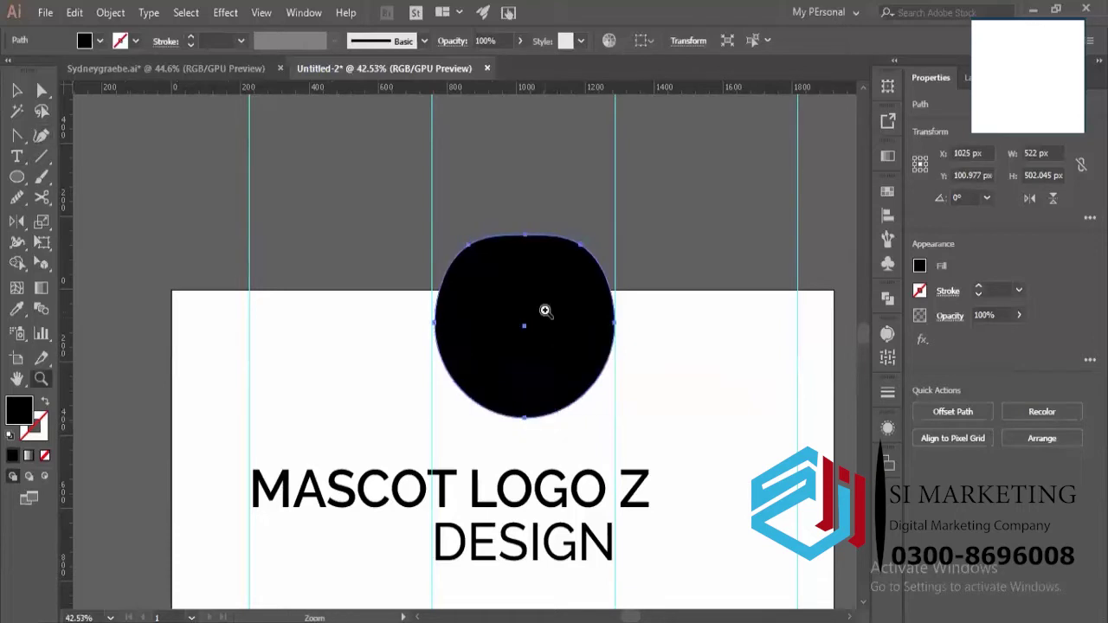
Delete the black rounded shape above the text.
{"action": "left_click_drag", "start_coordinate": [516, 326], "coordinate": [450, 356]}
{"action": "key", "text": "v"}
{"action": "key", "text": "Delete"}
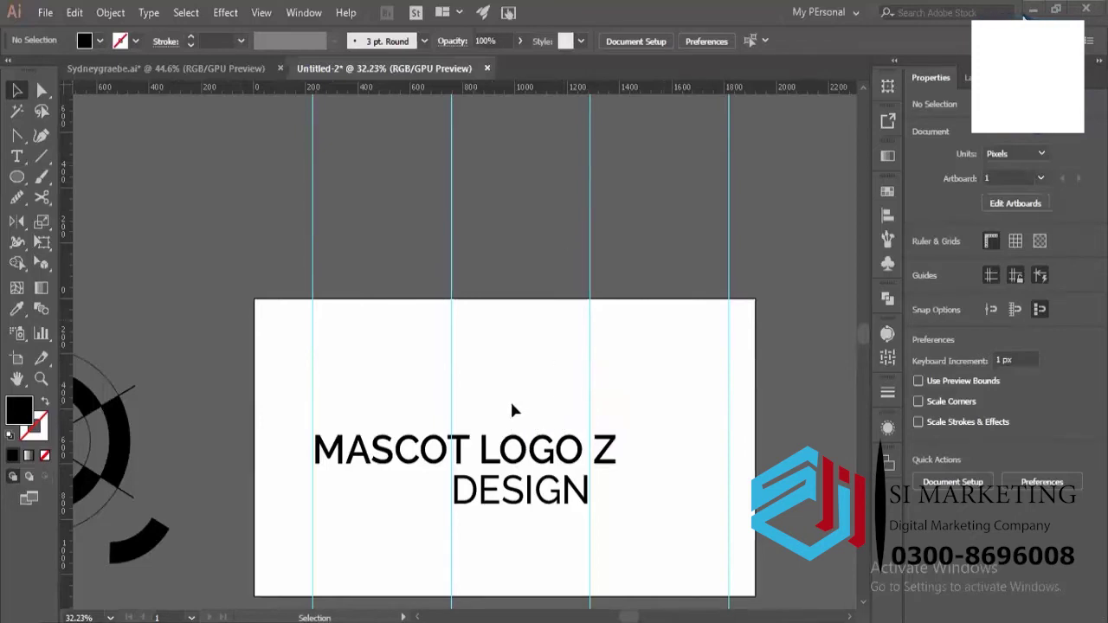
Delete the trailing Z from the first text line, leaving MASCOT LOGO.
{"action": "scroll", "coordinate": [485, 446], "scroll_direction": "up", "scroll_amount": 2, "text": "alt"}
{"action": "left_click", "coordinate": [620, 457]}
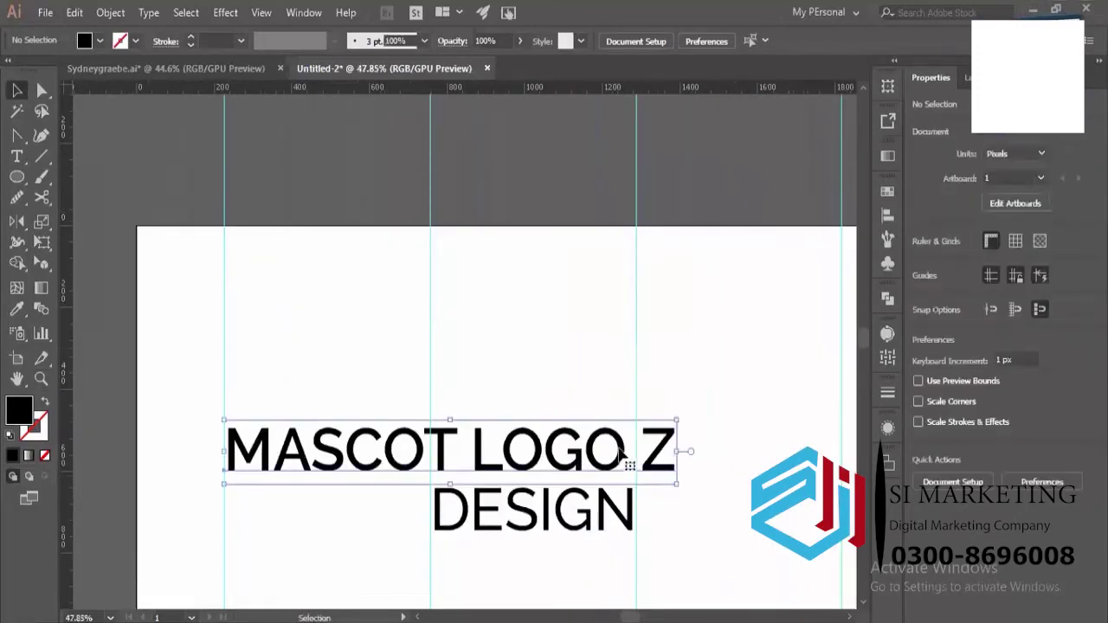
{"action": "double_click", "coordinate": [623, 451]}
{"action": "left_click_drag", "start_coordinate": [629, 448], "coordinate": [712, 453]}
{"action": "key", "text": "BackSpace"}
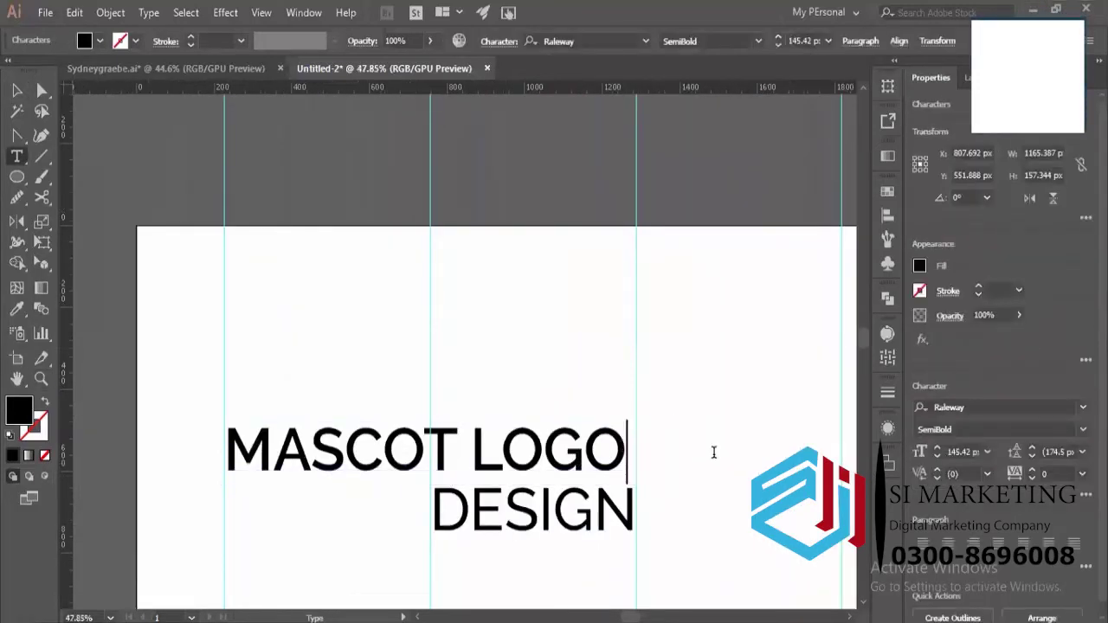
{"action": "left_click", "coordinate": [16, 90]}
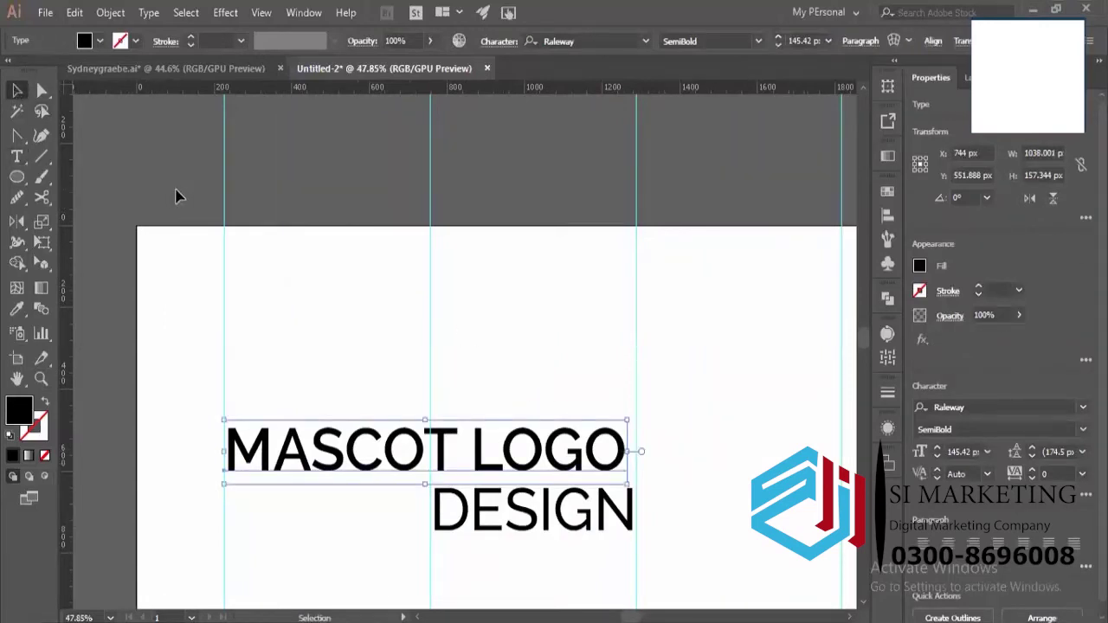
Clear the four vertical guides from the artboard.
{"action": "scroll", "coordinate": [173, 251], "scroll_direction": "down", "scroll_amount": 3, "text": "alt"}
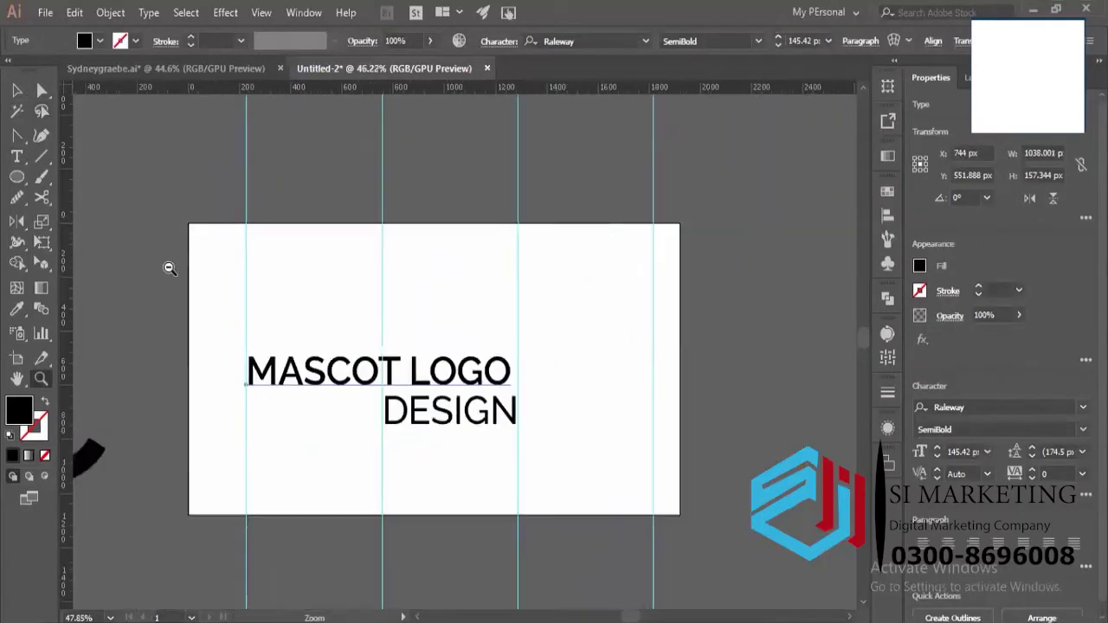
{"action": "left_click", "coordinate": [626, 299]}
{"action": "key", "text": "ctrl+space"}
{"action": "left_click_drag", "start_coordinate": [363, 314], "coordinate": [545, 368]}
{"action": "key", "text": "ctrl+alt+space"}
{"action": "left_click", "coordinate": [424, 286], "text": "ctrl+alt"}
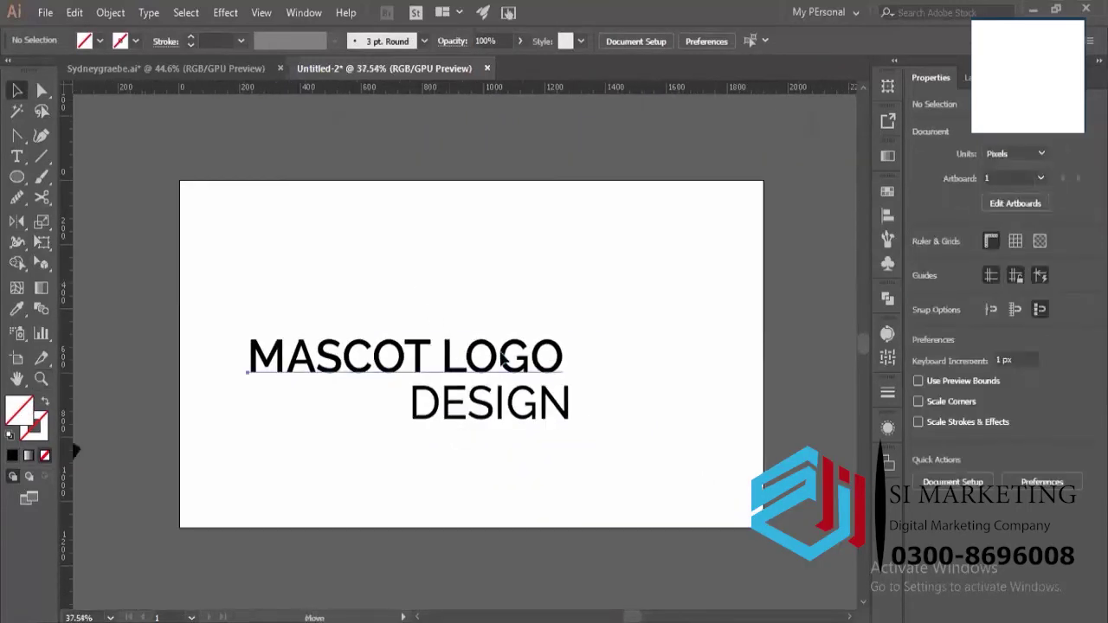
Move MASCOT LOGO to X 914 px and center DESIGN horizontally beneath it, using MASCOT LOGO as the key object.
{"action": "left_click_drag", "start_coordinate": [450, 349], "coordinate": [519, 385]}
{"action": "key", "text": "ctrl+space"}
{"action": "left_click", "coordinate": [520, 387]}
{"action": "left_click", "coordinate": [449, 458], "text": "shift"}
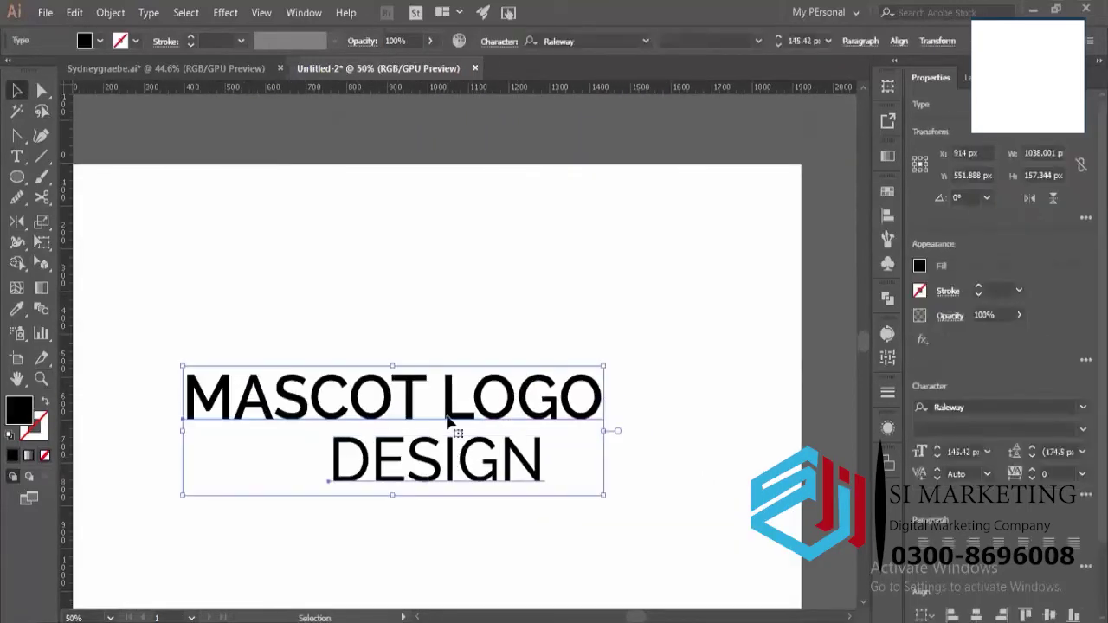
{"action": "left_click", "coordinate": [552, 412]}
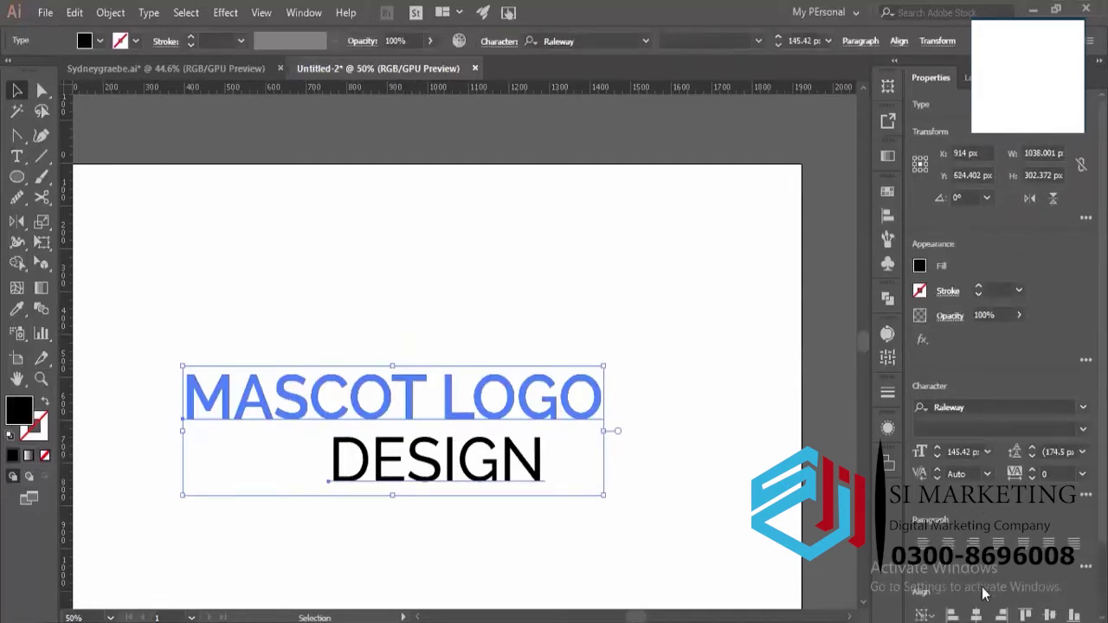
{"action": "left_click", "coordinate": [975, 614]}
{"action": "left_click", "coordinate": [710, 475]}
Scale DESIGN down proportionally about its center to a font size of about 93 px.
{"action": "left_click", "coordinate": [476, 470]}
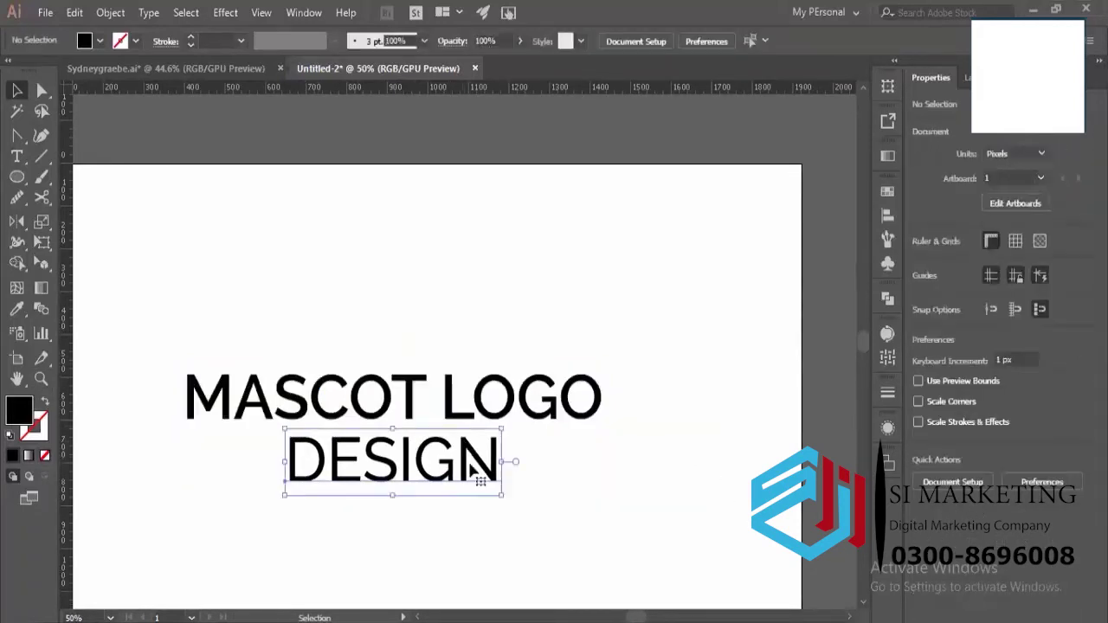
{"action": "left_click_drag", "start_coordinate": [498, 499], "coordinate": [425, 461]}
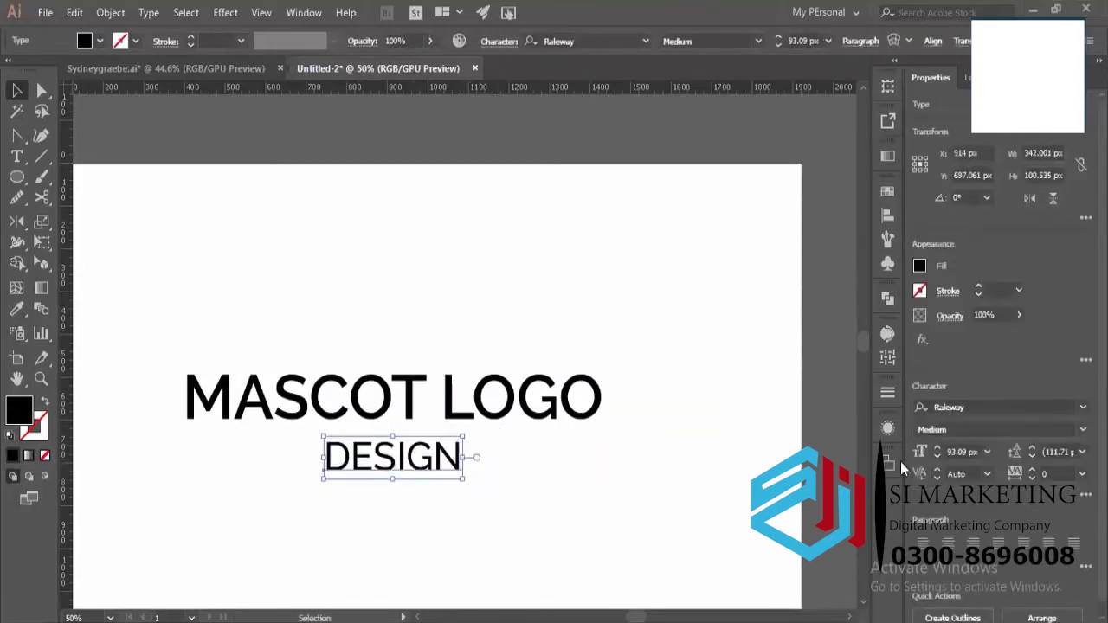
{"action": "left_click", "coordinate": [653, 456]}
{"action": "scroll", "coordinate": [564, 360], "scroll_direction": "down", "scroll_amount": 2}
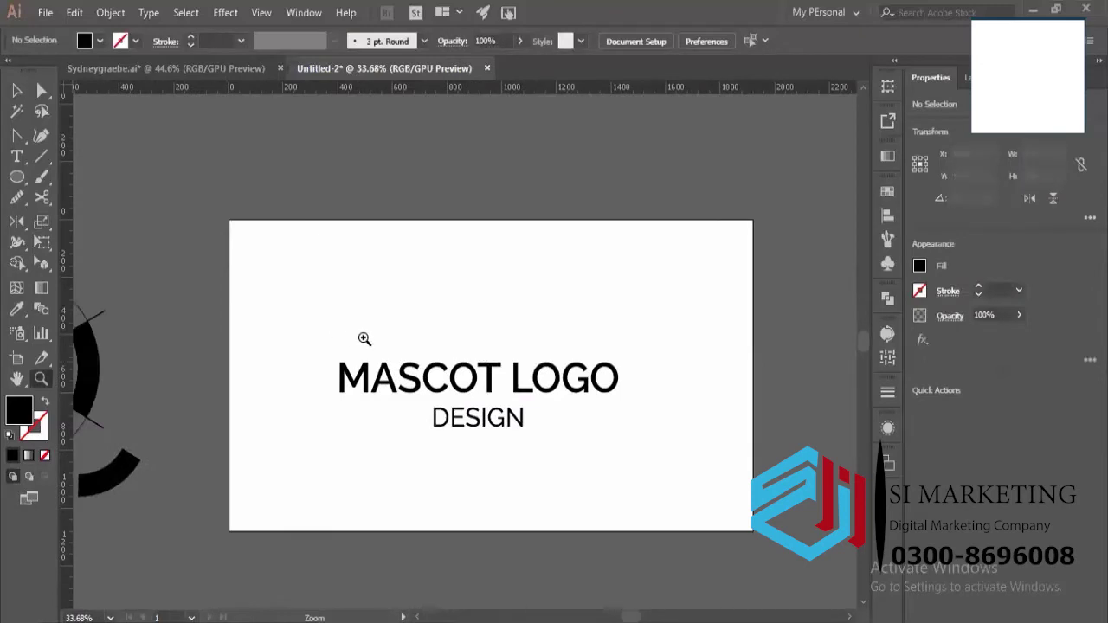
Set the tracking of the DESIGN text to 200.
{"action": "left_click_drag", "start_coordinate": [531, 344], "coordinate": [507, 440]}
{"action": "key", "text": "v"}
{"action": "left_click", "coordinate": [497, 440]}
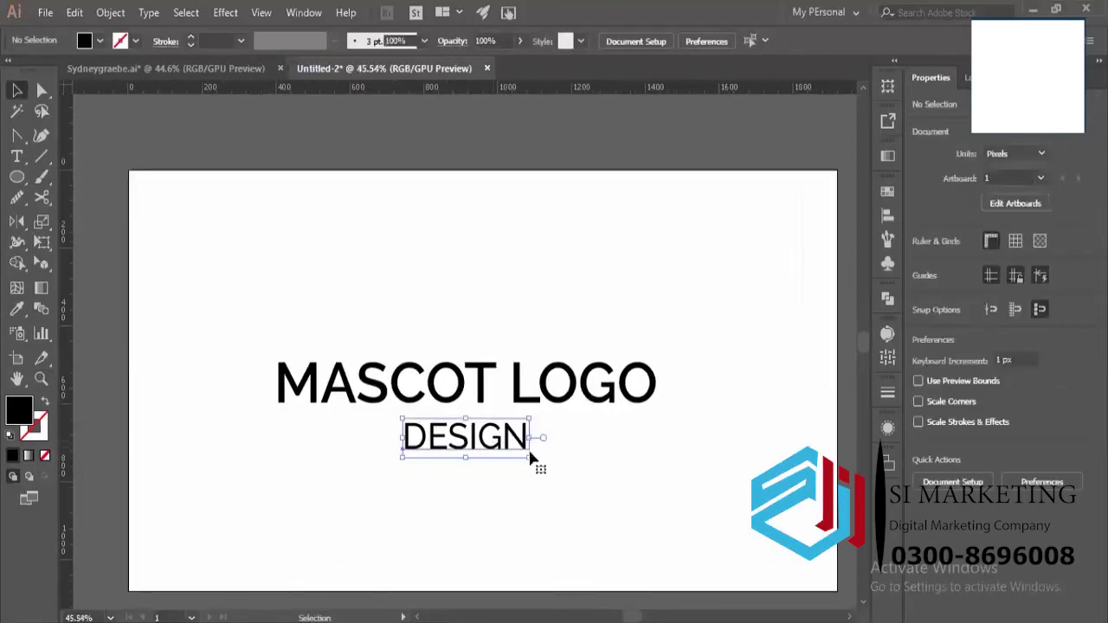
{"action": "left_click", "coordinate": [1056, 471]}
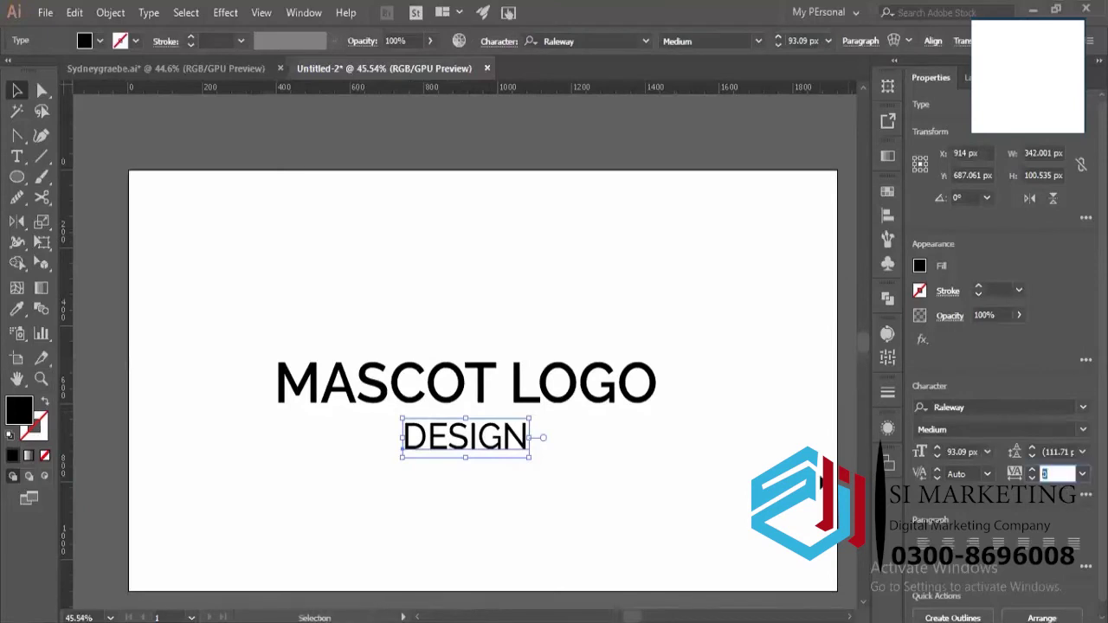
{"action": "type", "text": "200"}
{"action": "key", "text": "Return"}
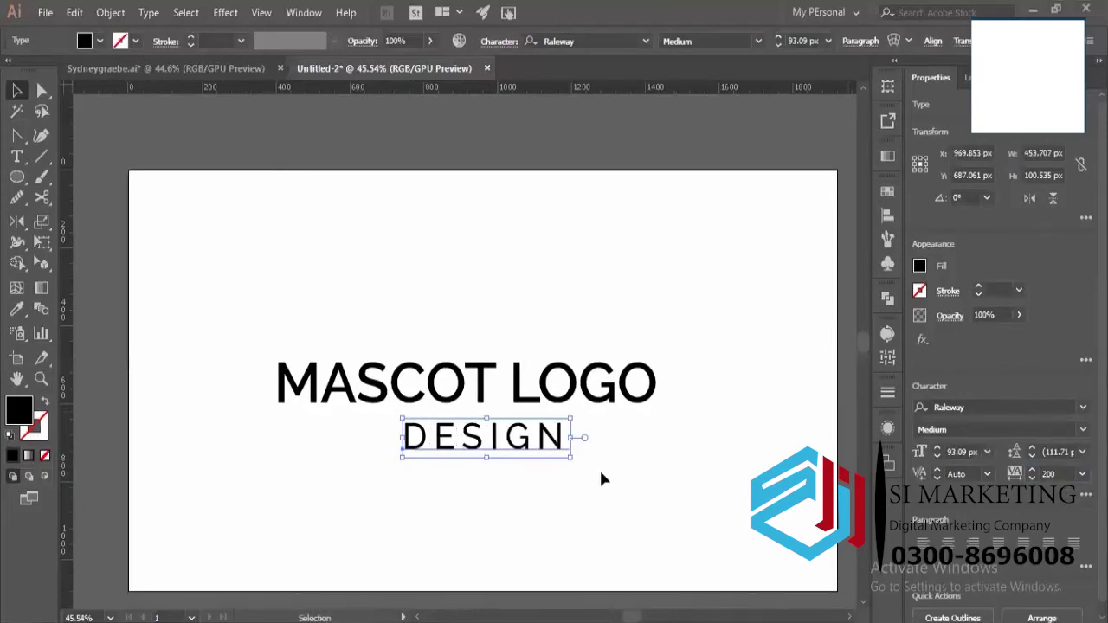
Recenter the widened DESIGN text horizontally under MASCOT LOGO, keeping MASCOT LOGO fixed as the key object.
{"action": "left_click", "coordinate": [588, 392], "text": "shift"}
{"action": "left_click", "coordinate": [586, 392]}
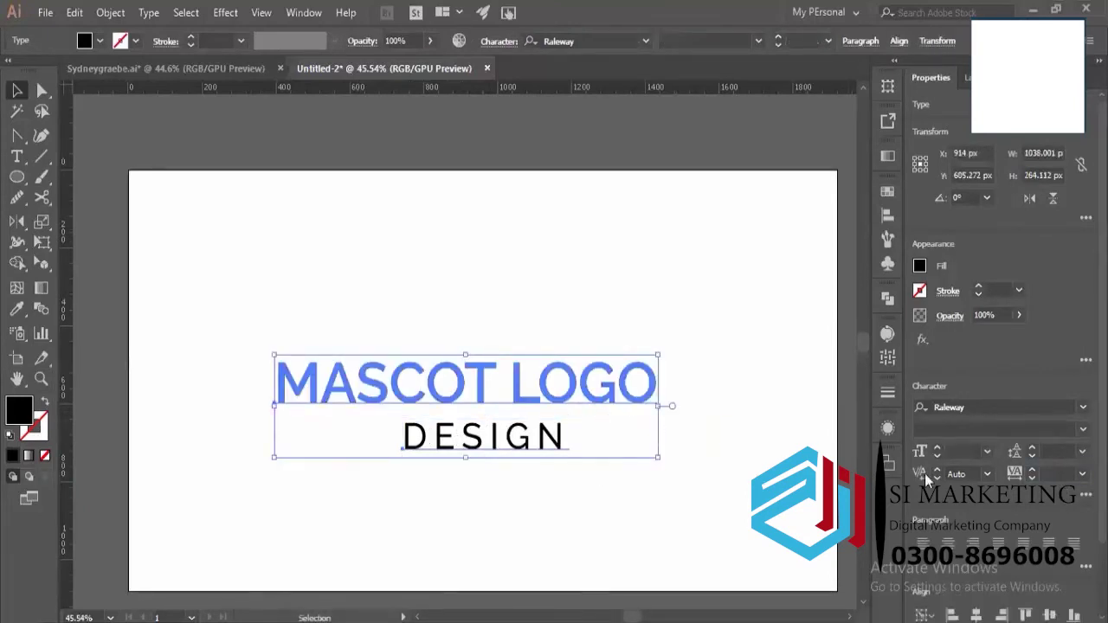
{"action": "left_click", "coordinate": [975, 616]}
{"action": "left_click", "coordinate": [649, 424]}
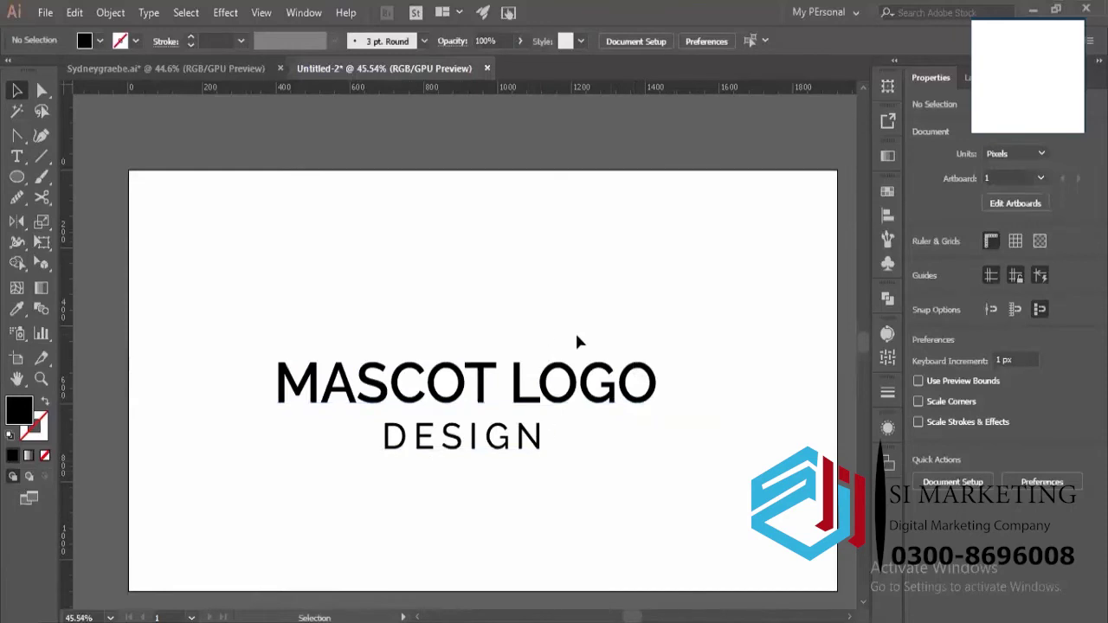
Add a separate .COM text after MASCOT LOGO and set its tracking to 0.
{"action": "key", "text": "z"}
{"action": "left_click_drag", "start_coordinate": [685, 362], "coordinate": [761, 420]}
{"action": "key", "text": "t"}
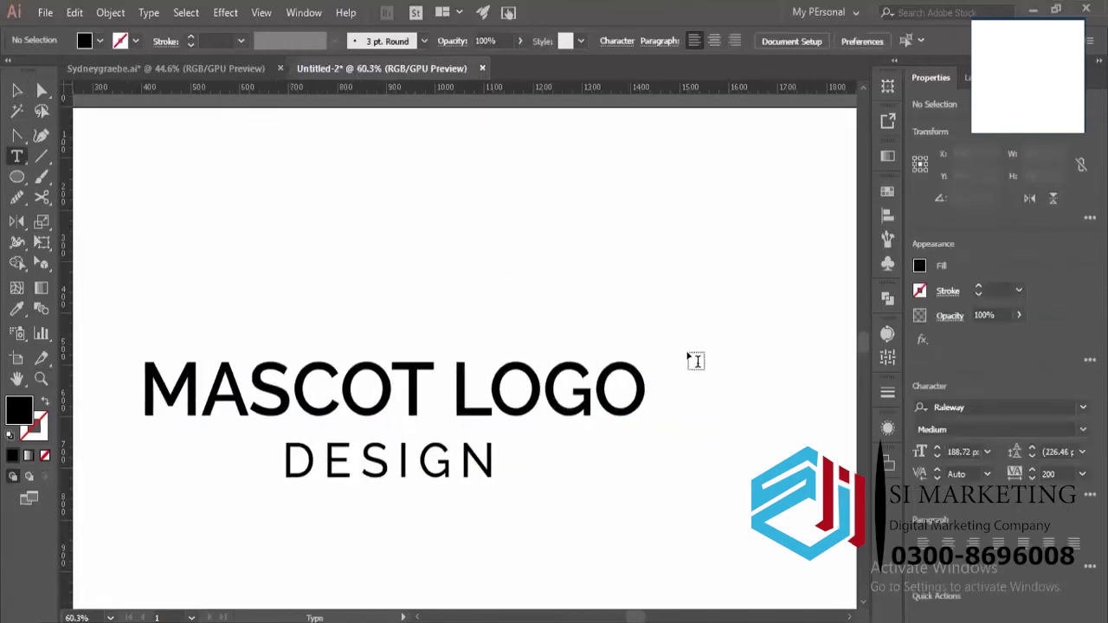
{"action": "left_click", "coordinate": [689, 348]}
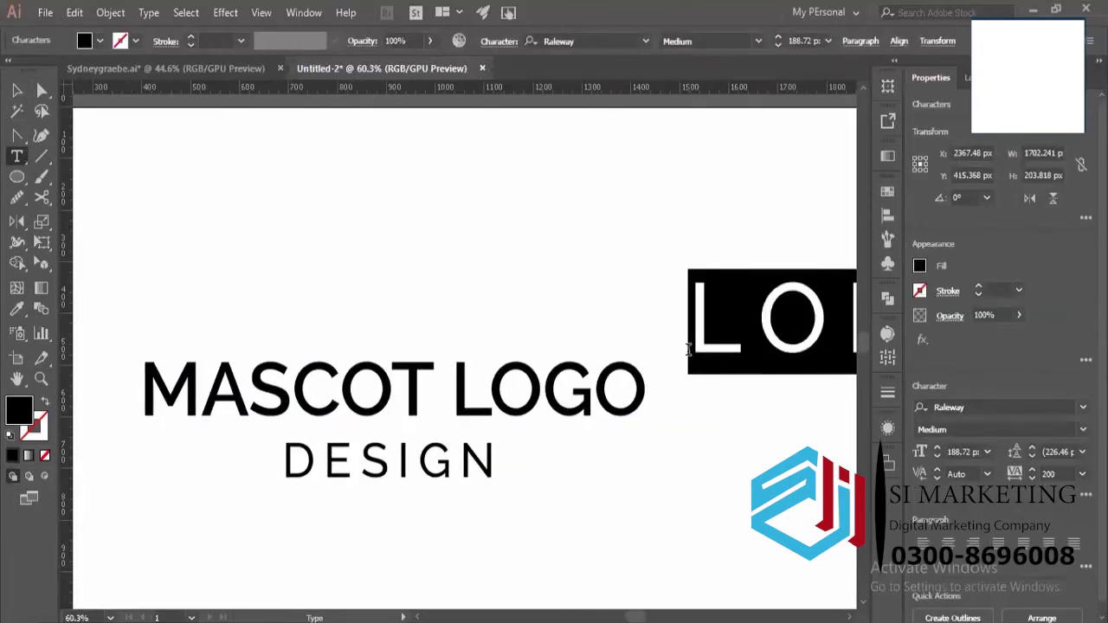
{"action": "type", "text": ".CO"}
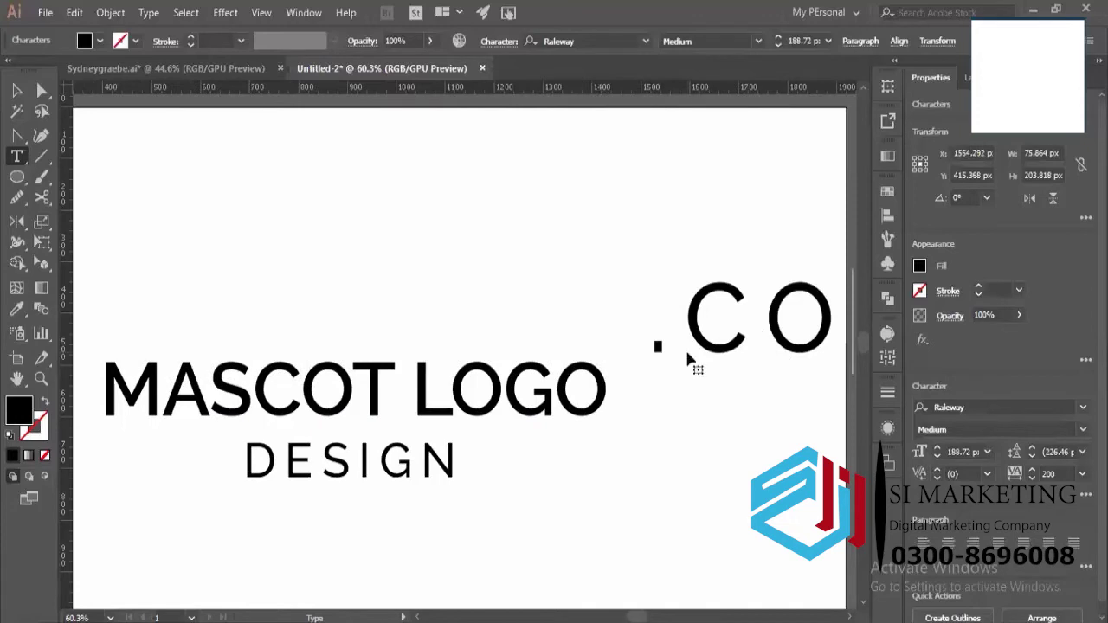
{"action": "type", "text": "M"}
{"action": "key", "text": "Escape"}
{"action": "left_click", "coordinate": [1057, 468]}
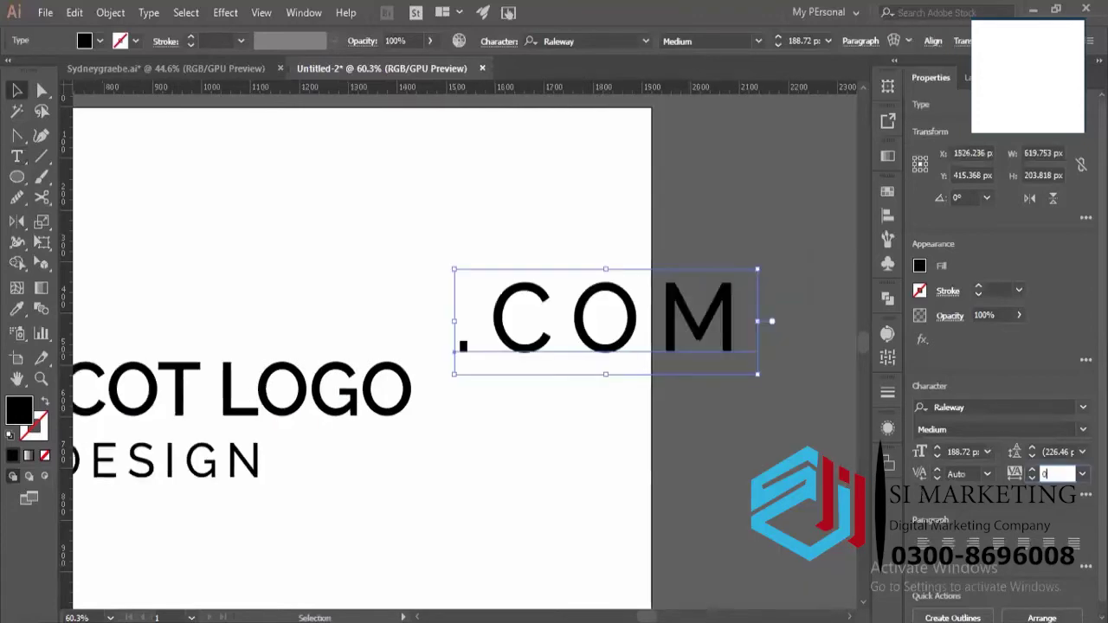
{"action": "key", "text": "Return"}
Move .COM beside the end of MASCOT LOGO and scale it down proportionally to a font size of about 53 px.
{"action": "key", "text": "z"}
{"action": "left_click_drag", "start_coordinate": [715, 285], "coordinate": [665, 365]}
{"action": "key", "text": "v"}
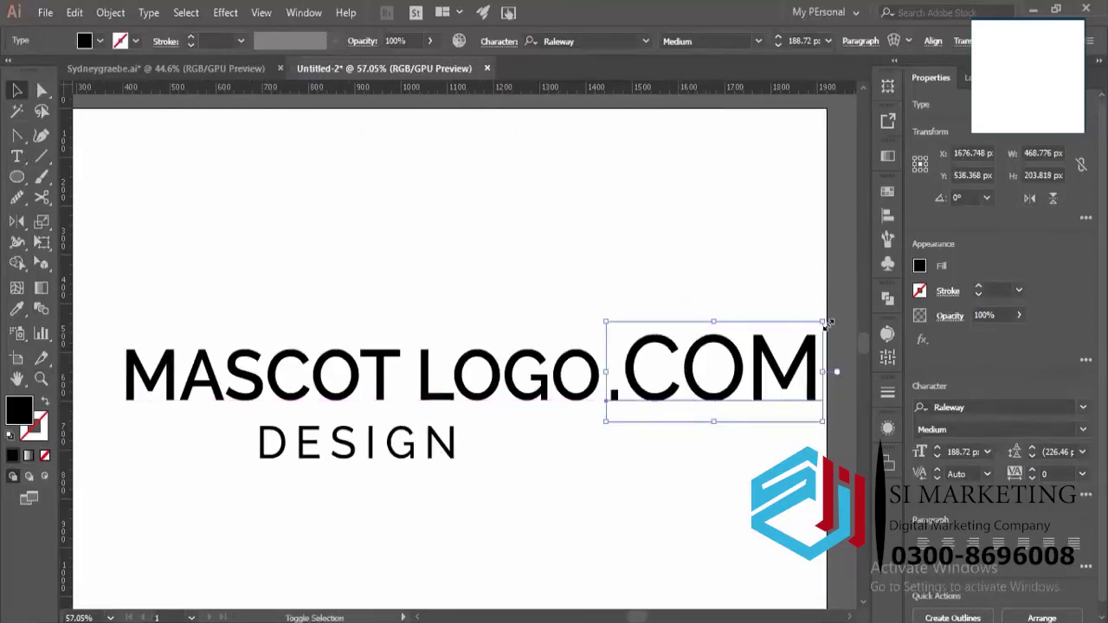
{"action": "left_click_drag", "start_coordinate": [824, 322], "coordinate": [667, 396]}
{"action": "key", "text": "z"}
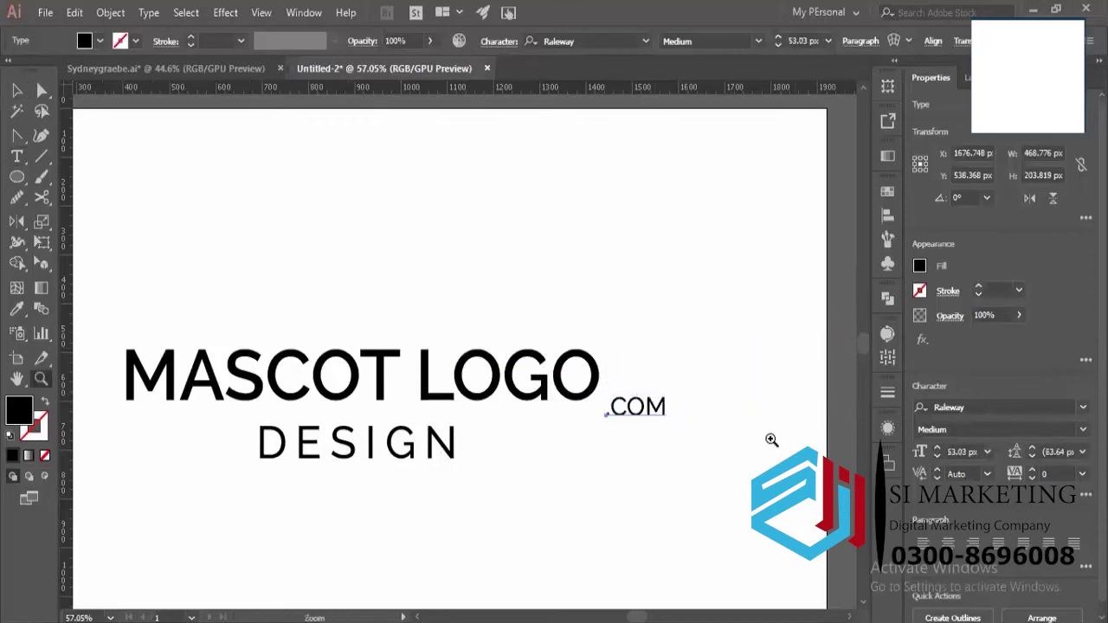
Move the small .COM text up so it sits on the MASCOT LOGO baseline, just after the final O.
{"action": "left_click_drag", "start_coordinate": [771, 439], "coordinate": [800, 445]}
{"action": "key", "text": "v"}
{"action": "left_click_drag", "start_coordinate": [631, 453], "coordinate": [630, 422]}
{"action": "key", "text": "z"}
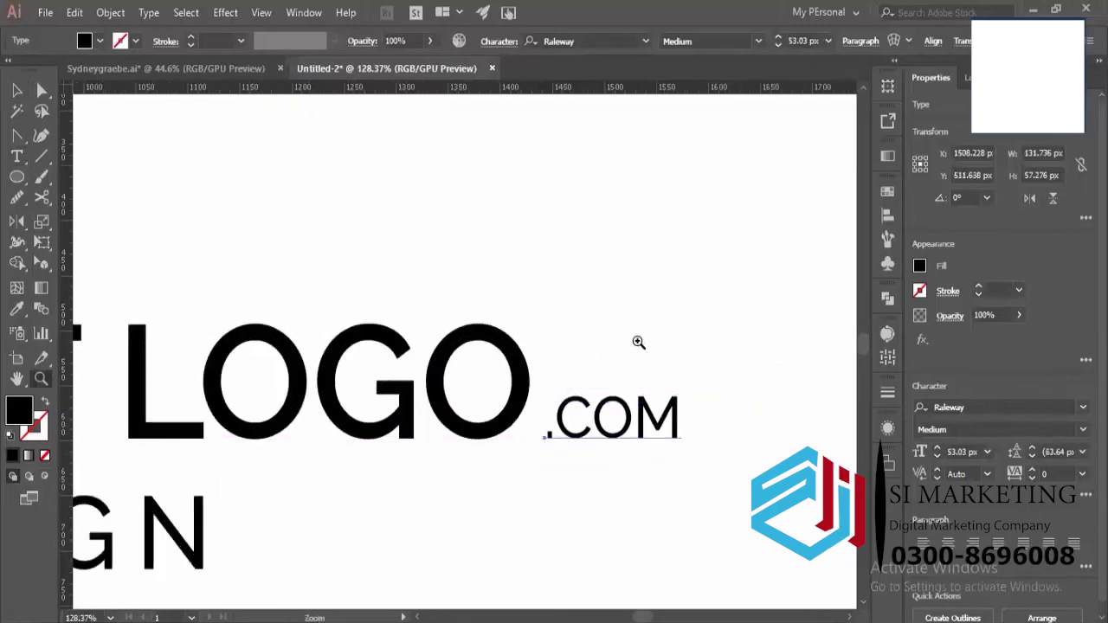
{"action": "left_click_drag", "start_coordinate": [637, 343], "coordinate": [608, 353]}
{"action": "key", "text": "v"}
{"action": "left_click", "coordinate": [581, 467]}
{"action": "key", "text": "z"}
{"action": "left_click", "coordinate": [487, 367], "text": "alt"}
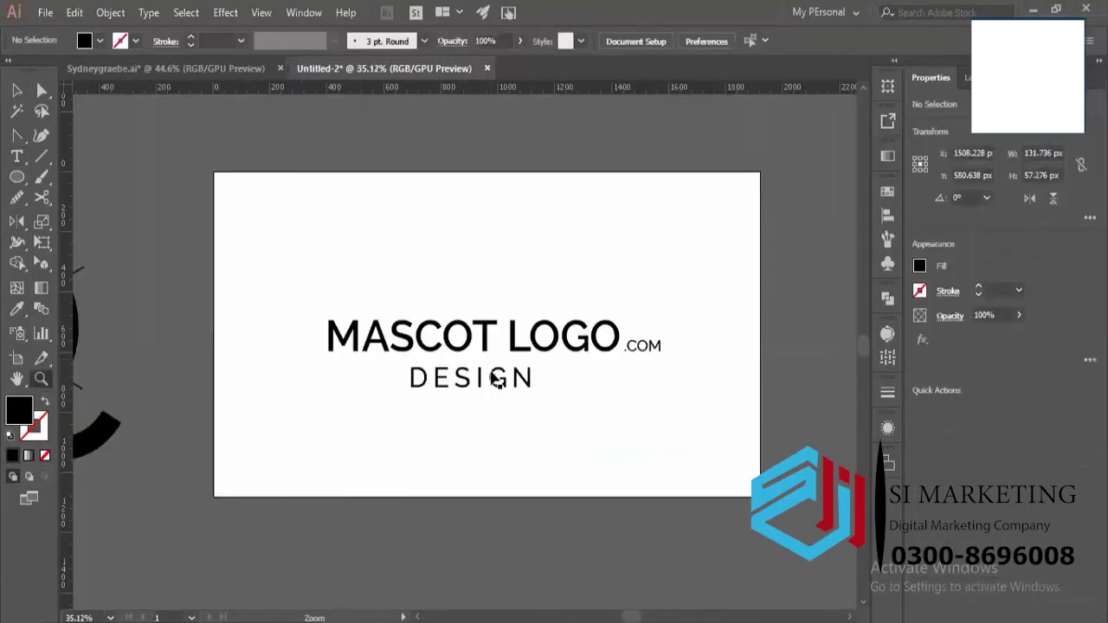
{"action": "left_click_drag", "start_coordinate": [636, 308], "coordinate": [688, 360]}
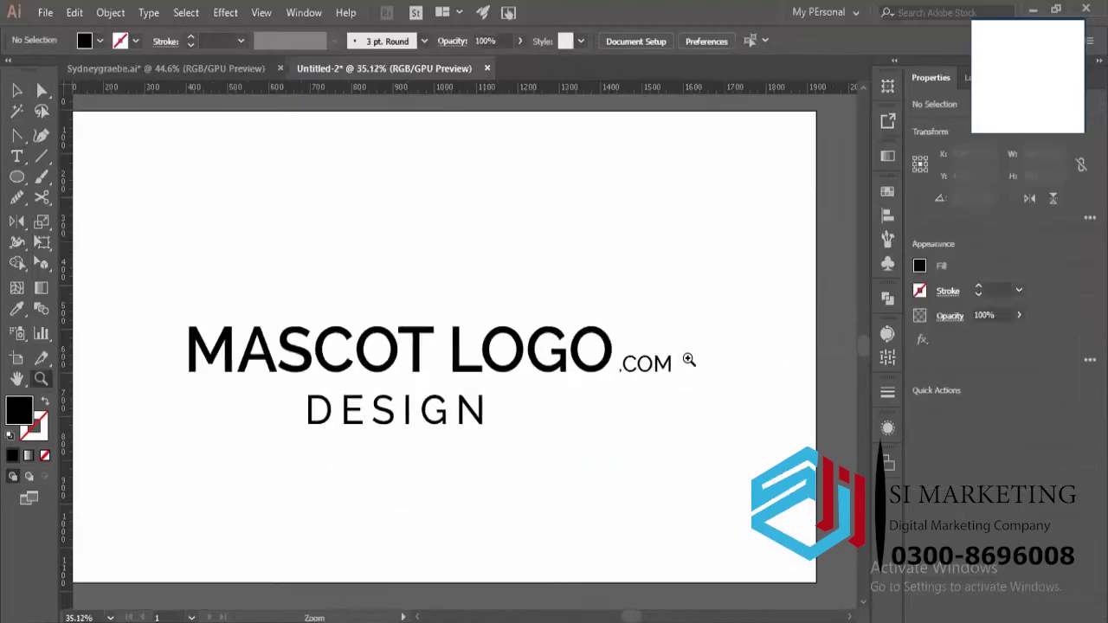
Rotate the .COM text to 270°, place it vertically beside the final O, and scale it proportionally to about 40 px.
{"action": "left_click_drag", "start_coordinate": [660, 394], "coordinate": [656, 423]}
{"action": "key", "text": "v"}
{"action": "left_click", "coordinate": [656, 426]}
{"action": "left_click_drag", "start_coordinate": [696, 381], "coordinate": [640, 491]}
{"action": "left_click_drag", "start_coordinate": [592, 449], "coordinate": [548, 401]}
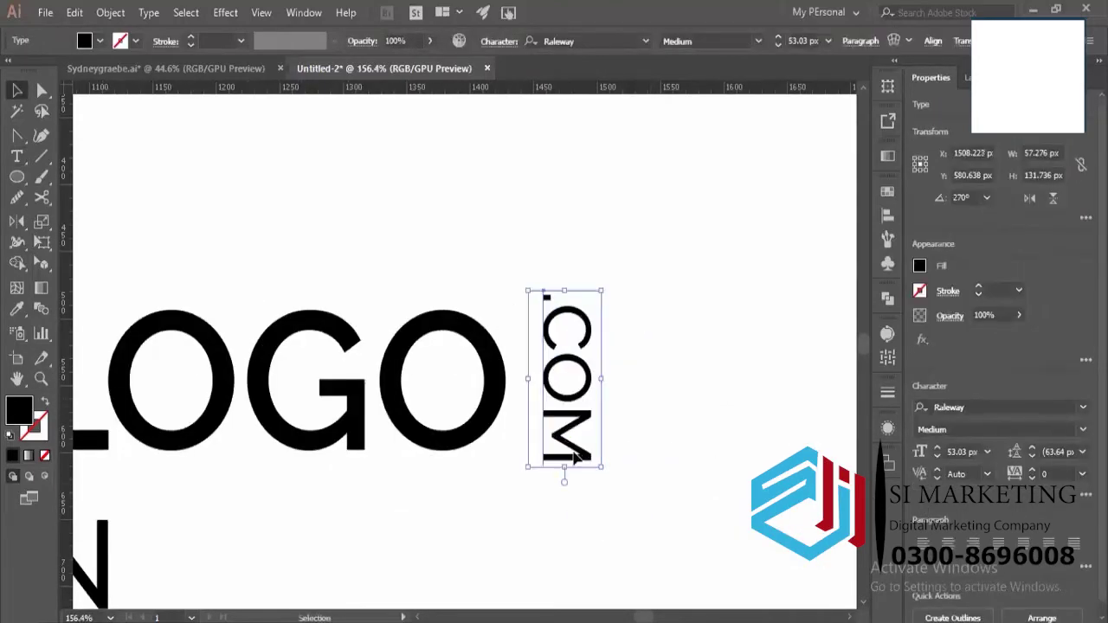
{"action": "left_click_drag", "start_coordinate": [603, 467], "coordinate": [593, 445]}
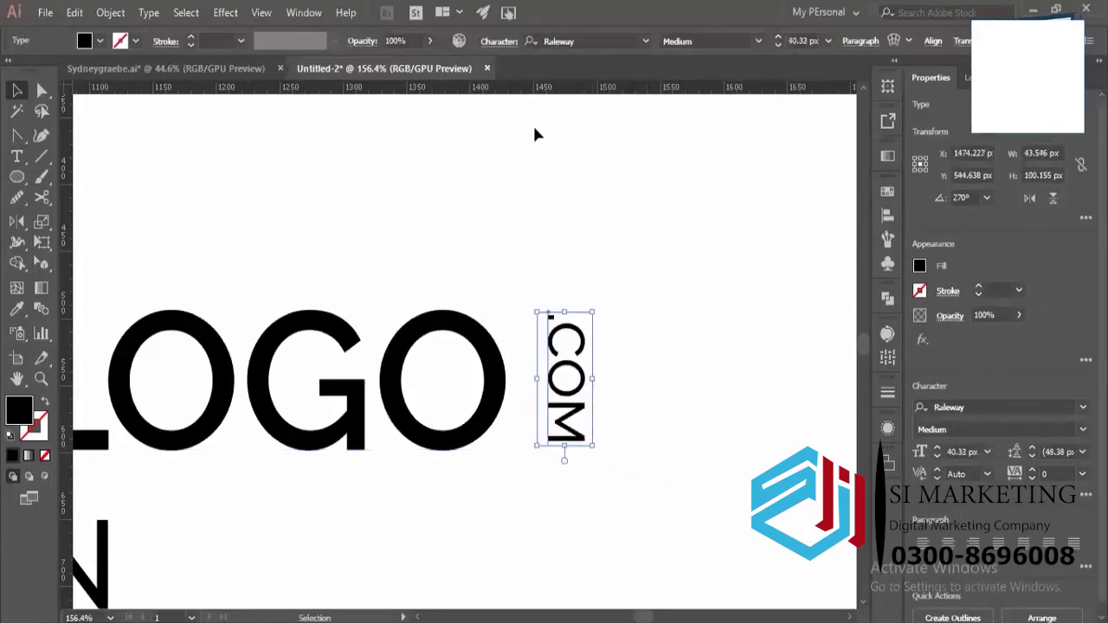
Add horizontal guides along the top and bottom of MASCOT LOGO and scale the vertical .COM to about 43 px between them.
{"action": "left_click_drag", "start_coordinate": [535, 91], "coordinate": [507, 311]}
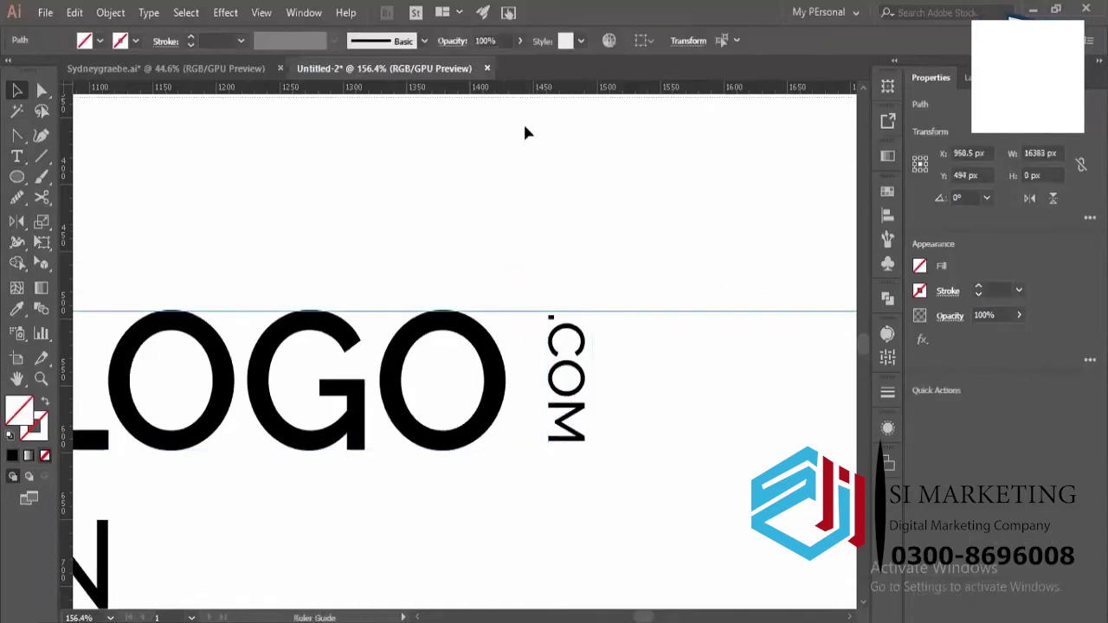
{"action": "mouse_move", "coordinate": [530, 468]}
{"action": "left_mouse_down"}
{"action": "mouse_move", "coordinate": [529, 437]}
{"action": "mouse_move", "coordinate": [529, 448]}
{"action": "left_mouse_up"}
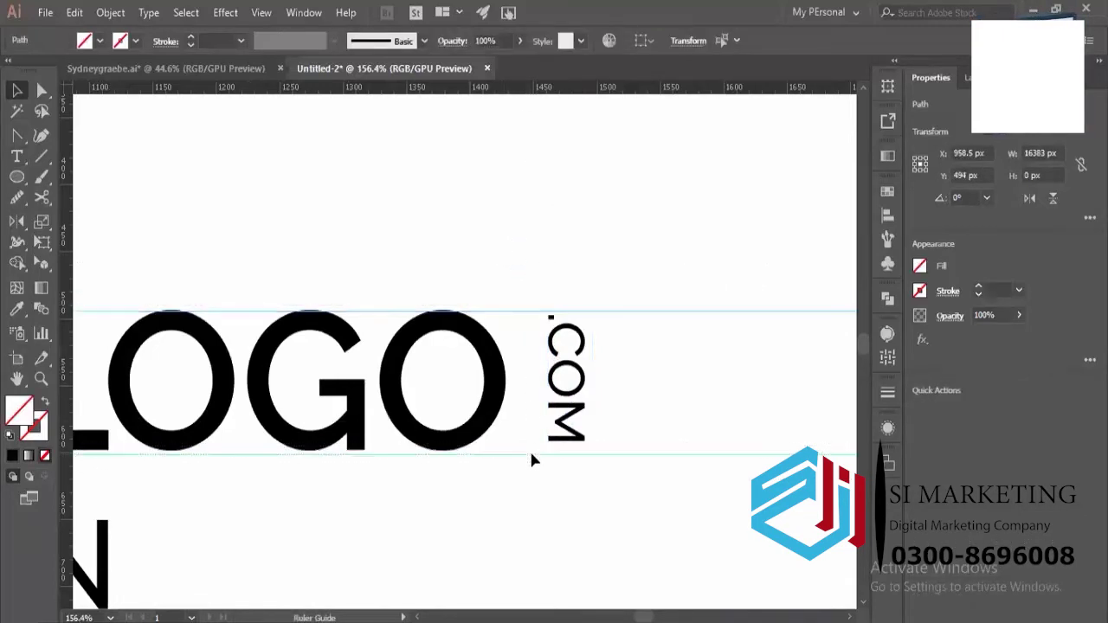
{"action": "left_click", "coordinate": [580, 437]}
{"action": "left_click_drag", "start_coordinate": [596, 453], "coordinate": [597, 450]}
Delete both horizontal guides bounding the MASCOT LOGO text.
{"action": "key", "text": "z"}
{"action": "left_click_drag", "start_coordinate": [559, 319], "coordinate": [459, 338]}
{"action": "key", "text": "a"}
{"action": "left_click_drag", "start_coordinate": [657, 284], "coordinate": [699, 460]}
{"action": "key", "text": "Delete"}
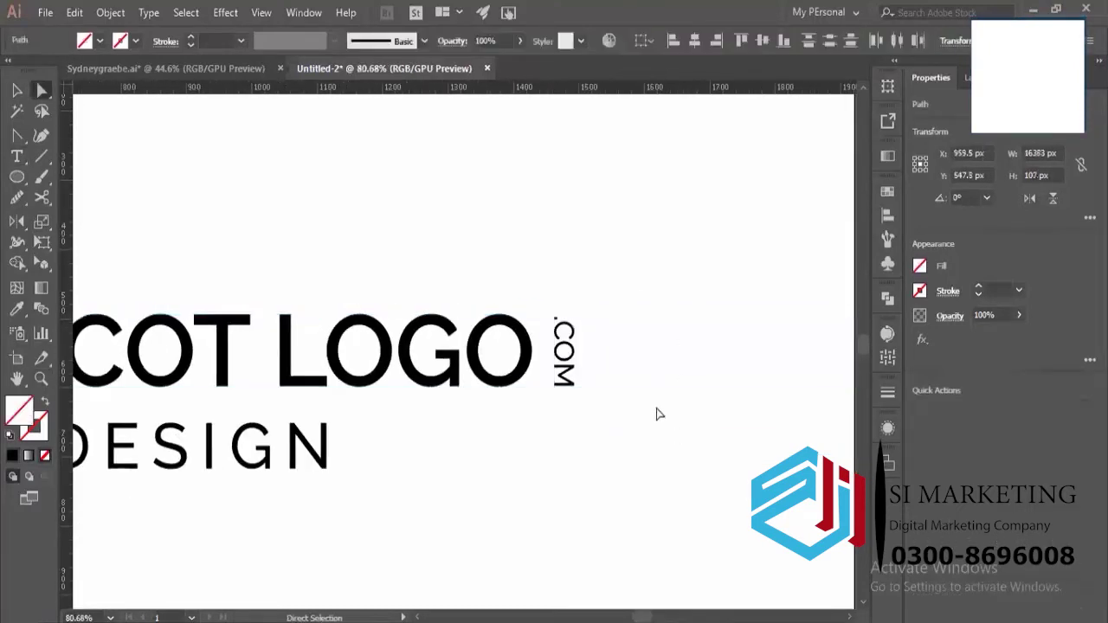
{"action": "key", "text": "z"}
{"action": "left_click", "coordinate": [598, 279], "text": "alt"}
{"action": "left_click", "coordinate": [484, 292], "text": "alt"}
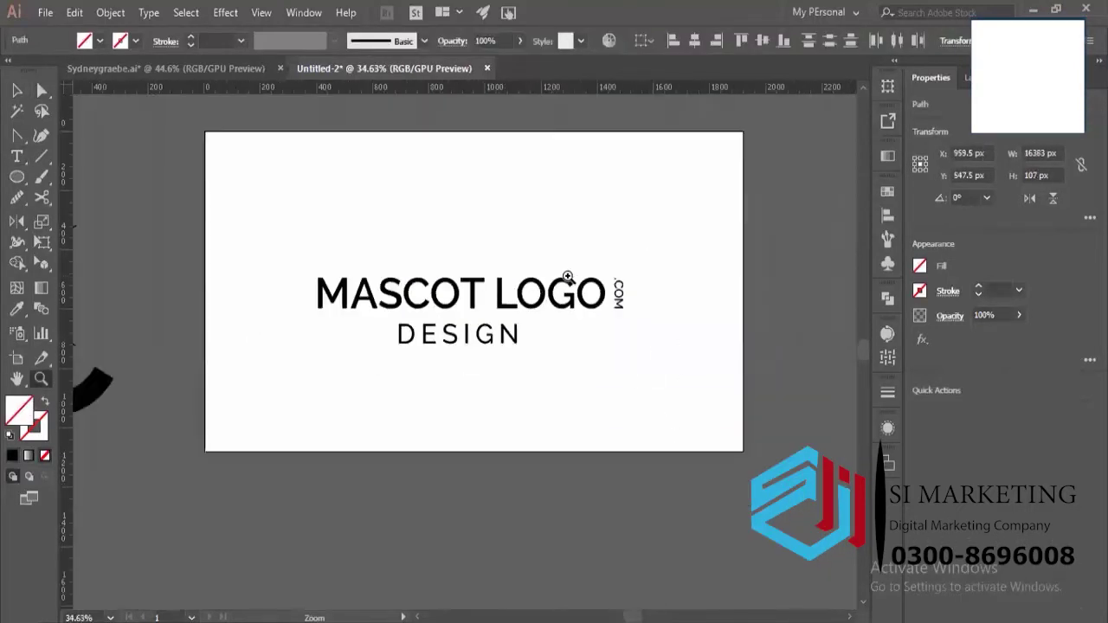
Rotate .COM back to horizontal and move it just below the final O of MASCOT LOGO.
{"action": "left_click", "coordinate": [633, 284]}
{"action": "key", "text": "v"}
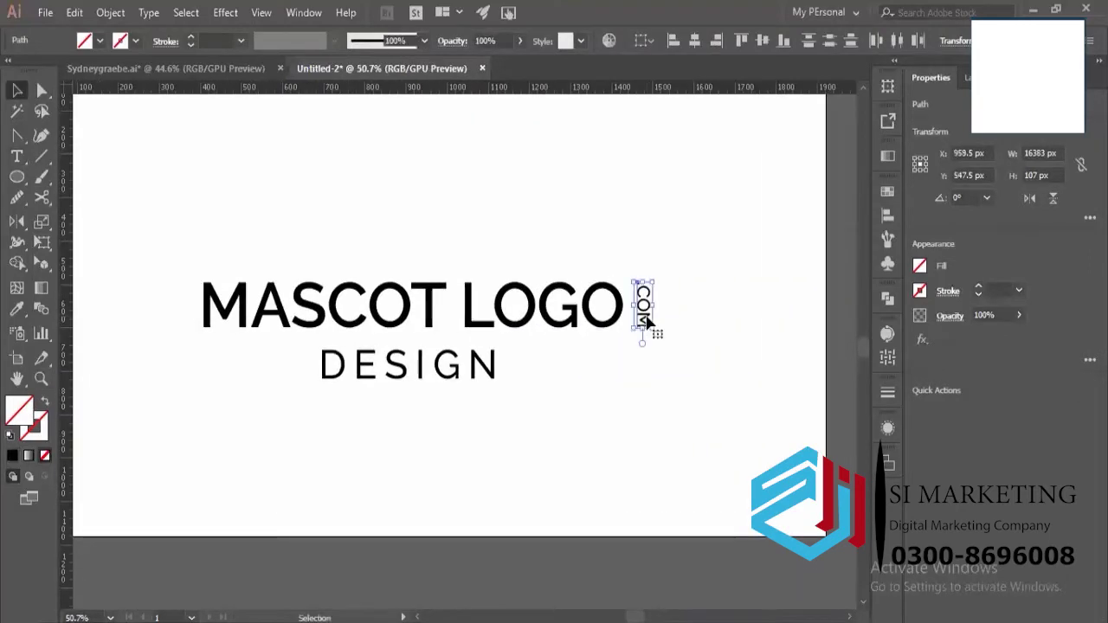
{"action": "left_click", "coordinate": [644, 325]}
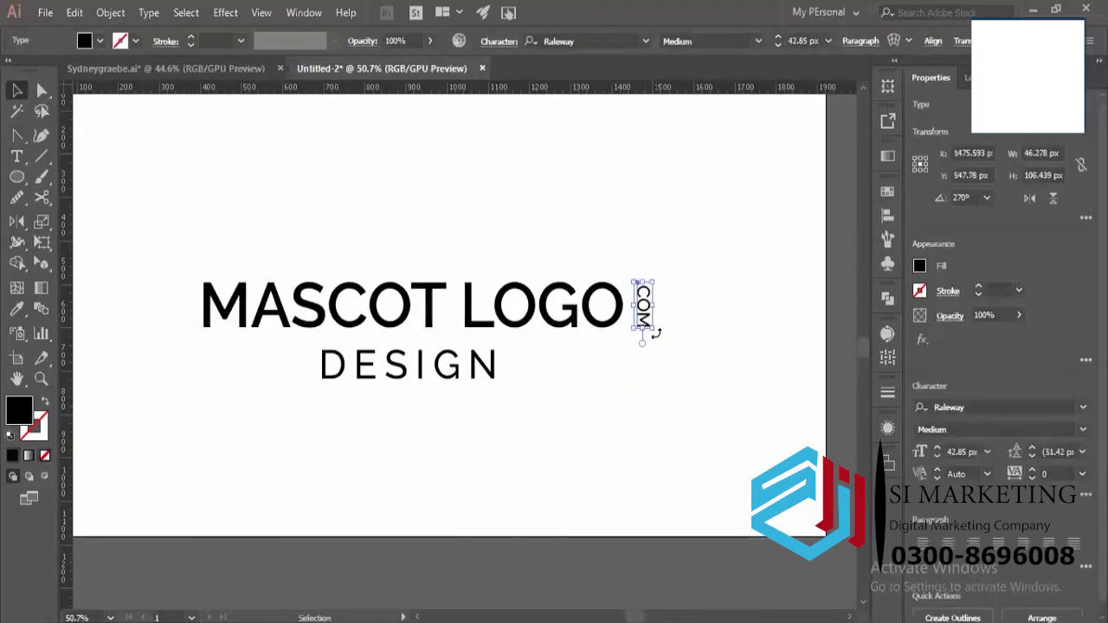
{"action": "left_click_drag", "start_coordinate": [655, 332], "coordinate": [664, 294]}
{"action": "key", "text": "z"}
{"action": "left_click", "coordinate": [650, 316]}
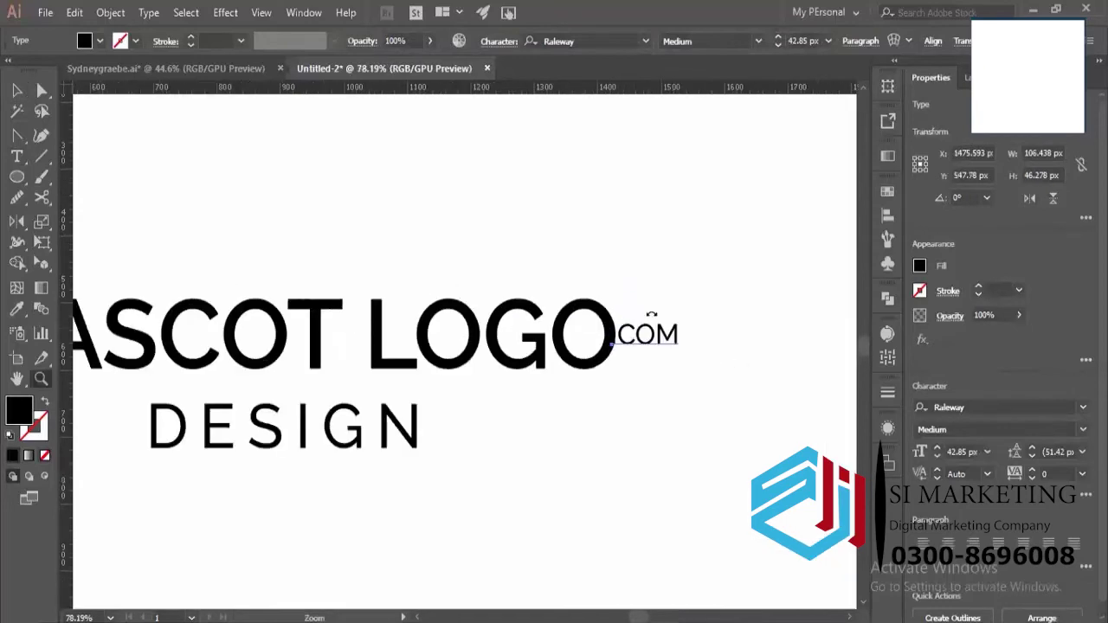
{"action": "key", "text": "v"}
{"action": "left_click_drag", "start_coordinate": [661, 337], "coordinate": [586, 395]}
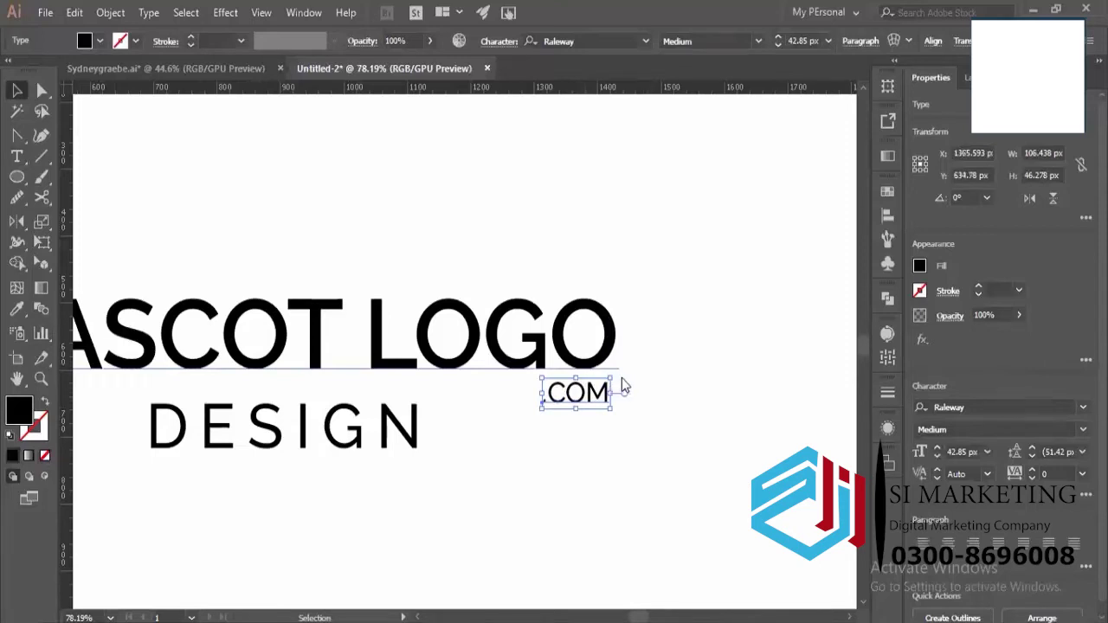
Add a vertical guide at the final O's outer edge and a horizontal guide just below MASCOT LOGO, and nudge .COM up slightly.
{"action": "left_click_drag", "start_coordinate": [66, 389], "coordinate": [611, 389]}
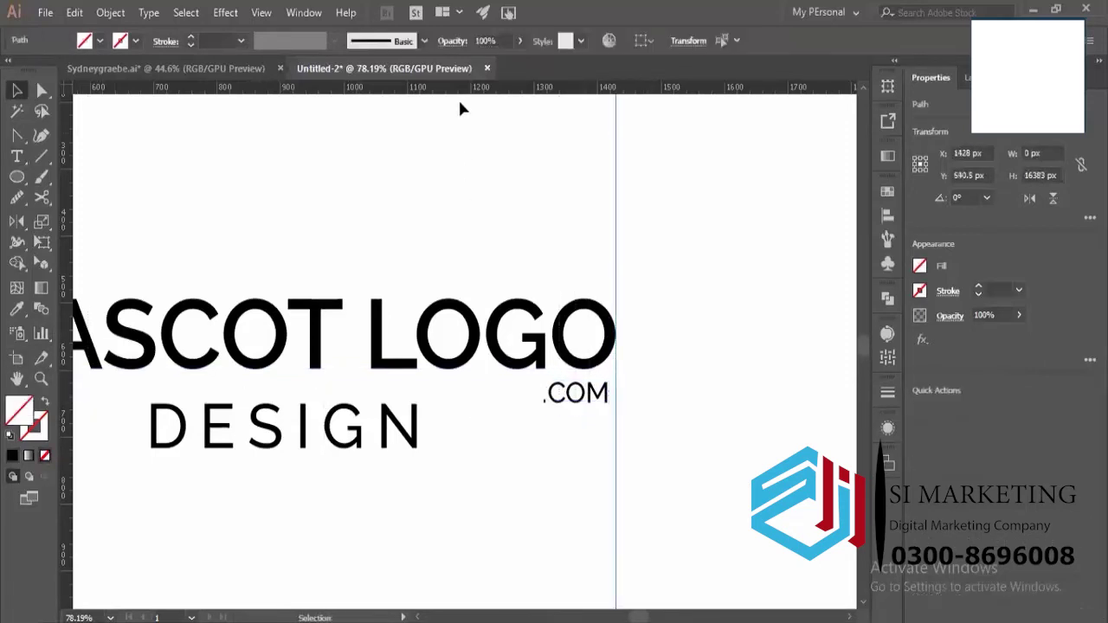
{"action": "left_click_drag", "start_coordinate": [474, 340], "coordinate": [474, 370]}
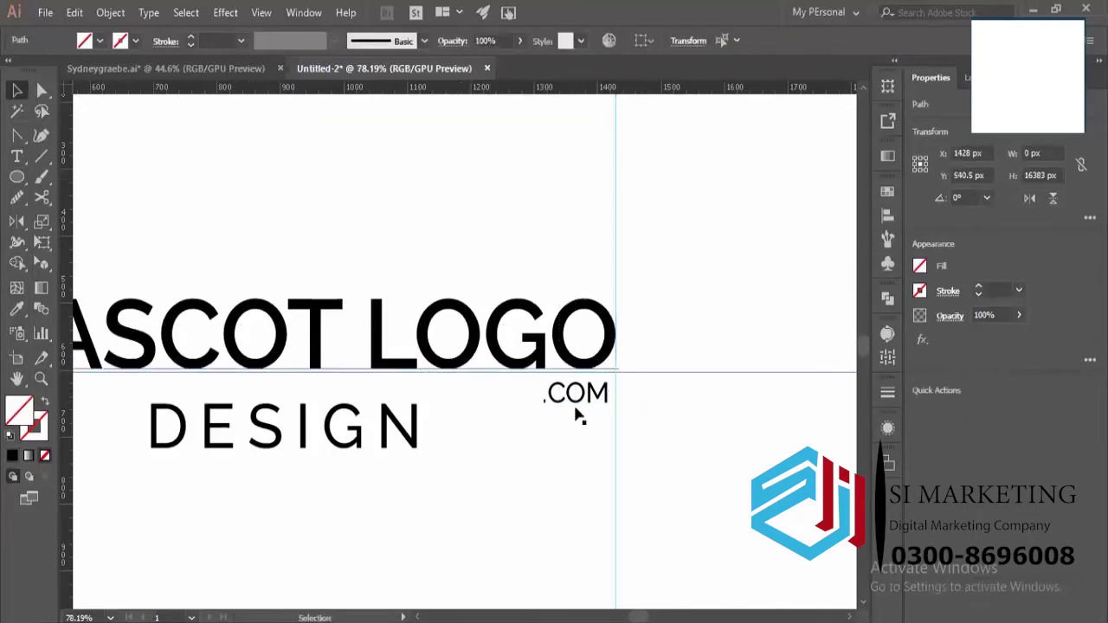
{"action": "key", "text": "ctrl+space"}
{"action": "left_click_drag", "start_coordinate": [594, 354], "coordinate": [672, 496]}
{"action": "key", "text": "v"}
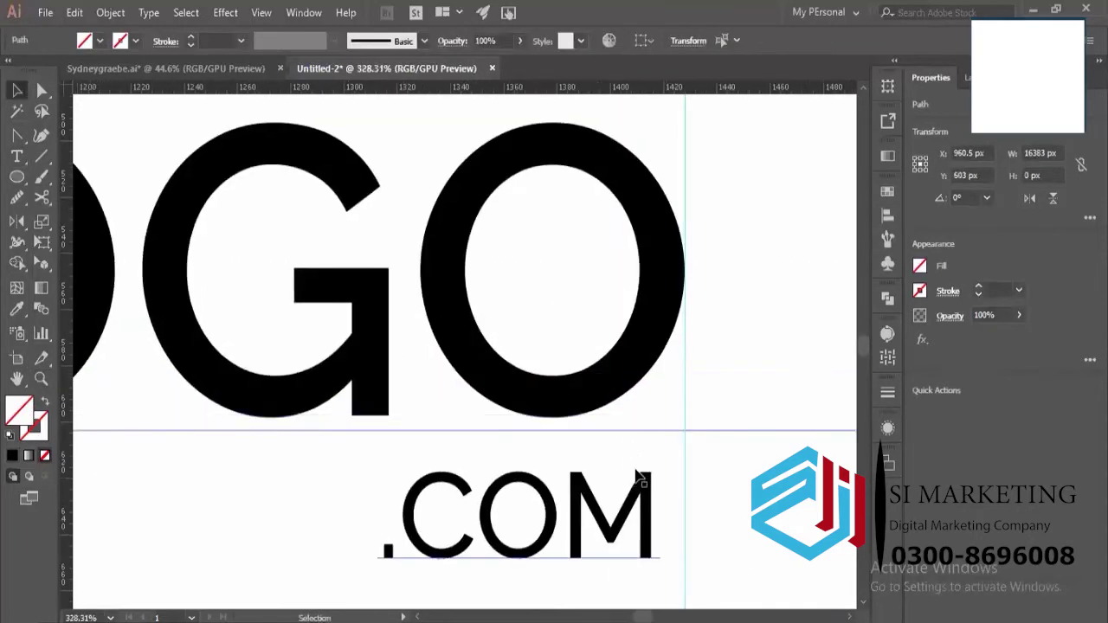
{"action": "left_click_drag", "start_coordinate": [638, 494], "coordinate": [636, 490]}
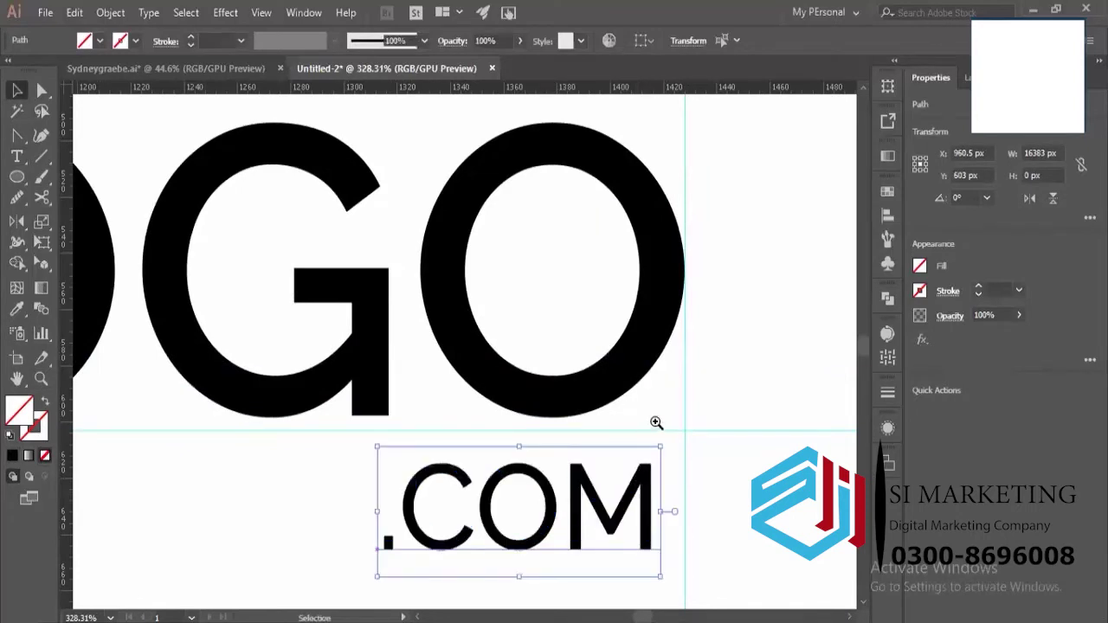
Draw a 13 px black square inside the guide intersection as a spacer and align the M of .COM to its lower inner corner.
{"action": "left_click", "coordinate": [18, 177]}
{"action": "left_click", "coordinate": [18, 178]}
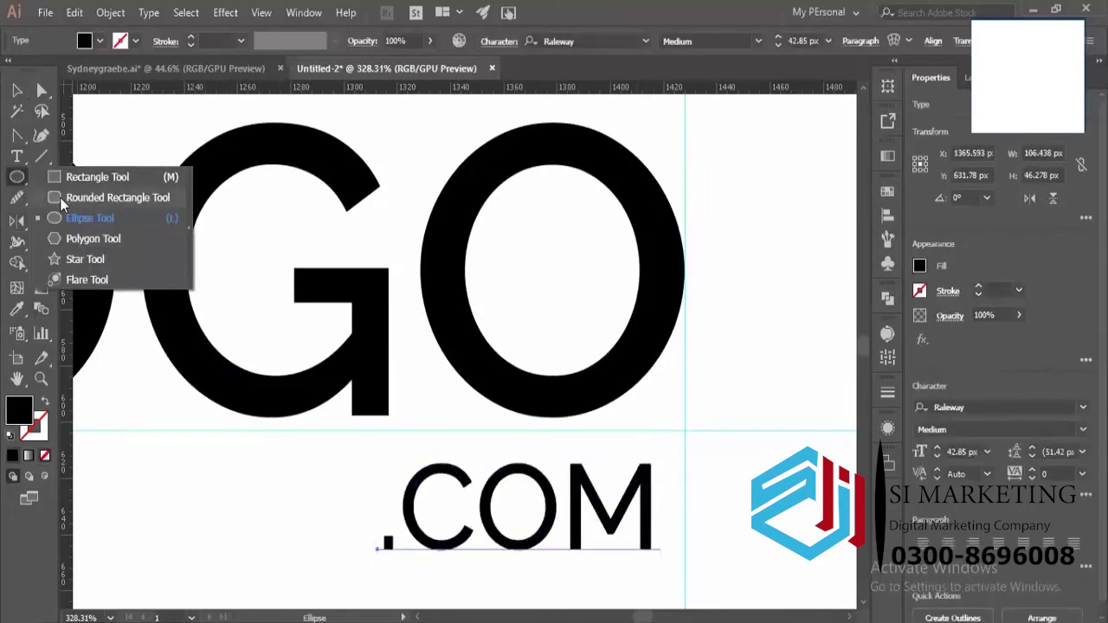
{"action": "left_click", "coordinate": [87, 177]}
{"action": "left_click", "coordinate": [536, 369]}
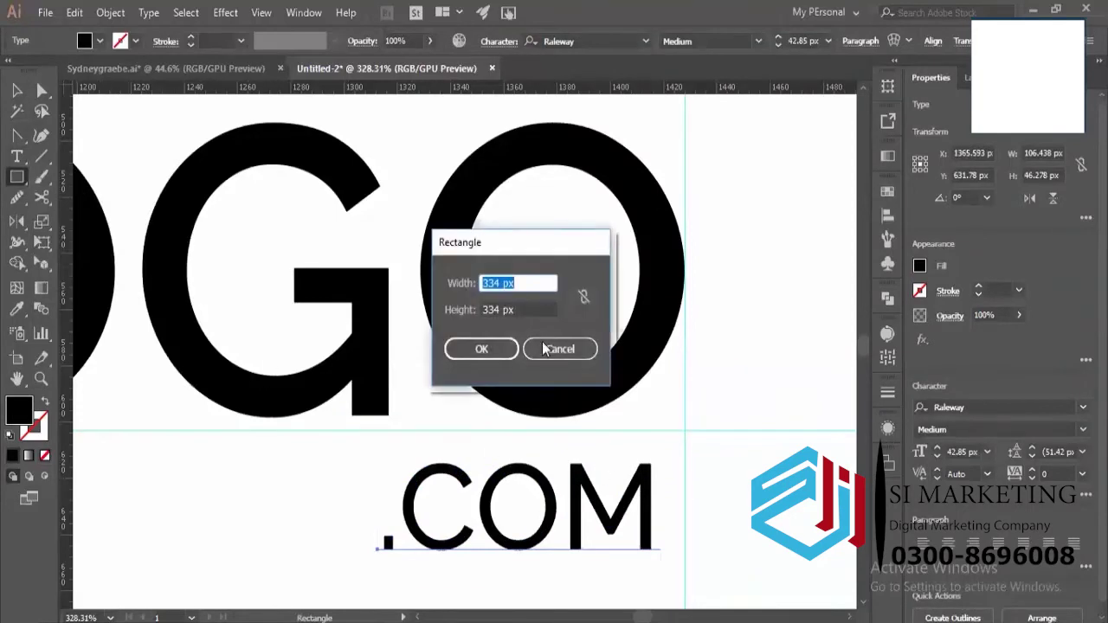
{"action": "left_click", "coordinate": [545, 348]}
{"action": "left_click_drag", "start_coordinate": [684, 429], "coordinate": [650, 466]}
{"action": "scroll", "coordinate": [664, 422], "scroll_direction": "down", "scroll_amount": 2}
{"action": "key", "text": "z"}
{"action": "left_click_drag", "start_coordinate": [656, 387], "coordinate": [783, 496]}
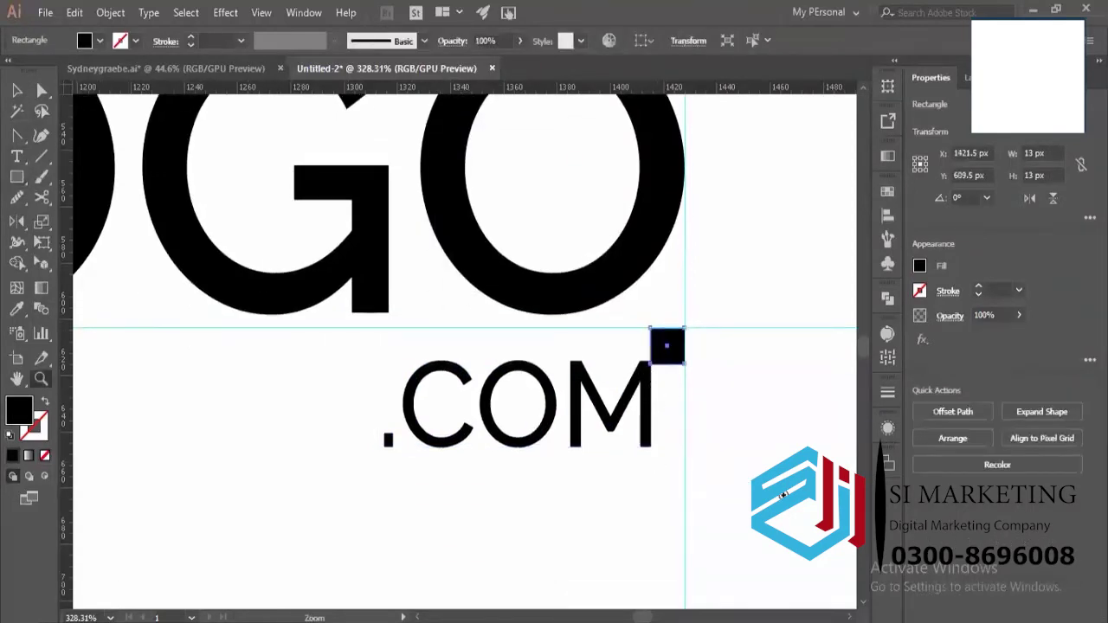
{"action": "key", "text": "v"}
{"action": "mouse_move", "coordinate": [642, 367]}
{"action": "left_mouse_down"}
{"action": "mouse_move", "coordinate": [744, 424]}
{"action": "mouse_move", "coordinate": [633, 380]}
{"action": "left_mouse_up"}
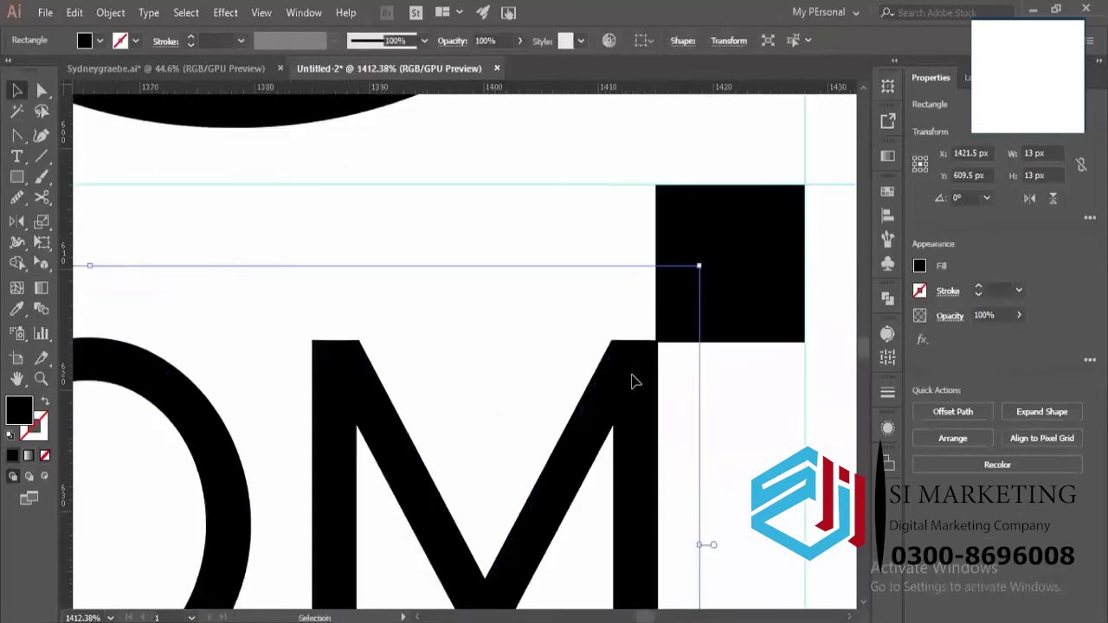
Delete the black spacer square next to .COM.
{"action": "key", "text": "z"}
{"action": "left_click_drag", "start_coordinate": [623, 328], "coordinate": [401, 341]}
{"action": "key", "text": "a"}
{"action": "left_click", "coordinate": [652, 325]}
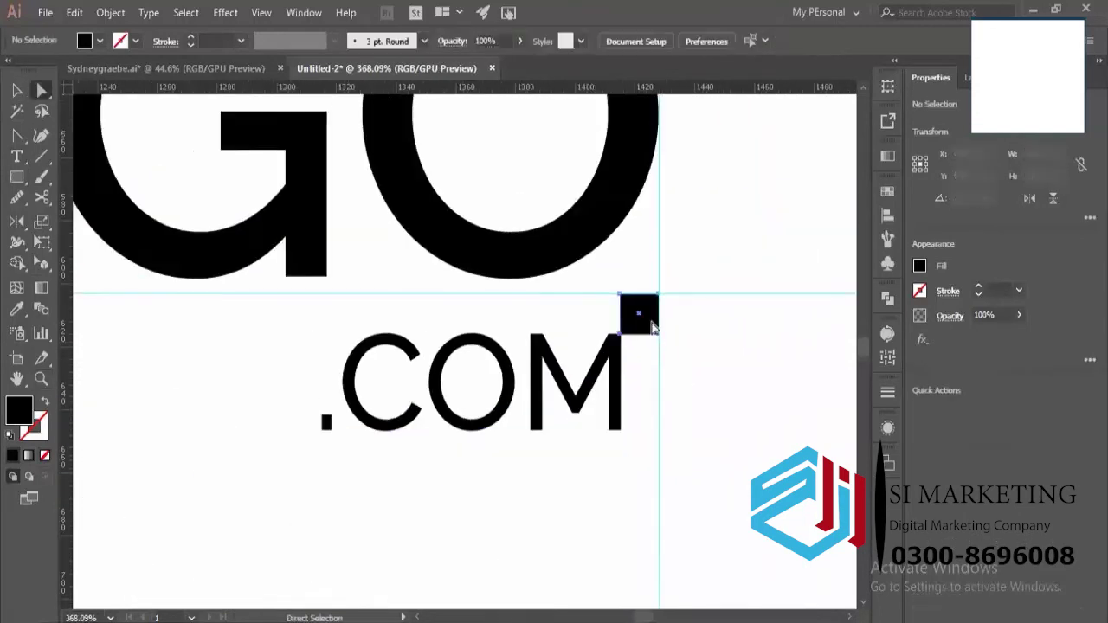
{"action": "key", "text": "Delete"}
{"action": "key", "text": "z"}
{"action": "left_click_drag", "start_coordinate": [675, 307], "coordinate": [454, 403]}
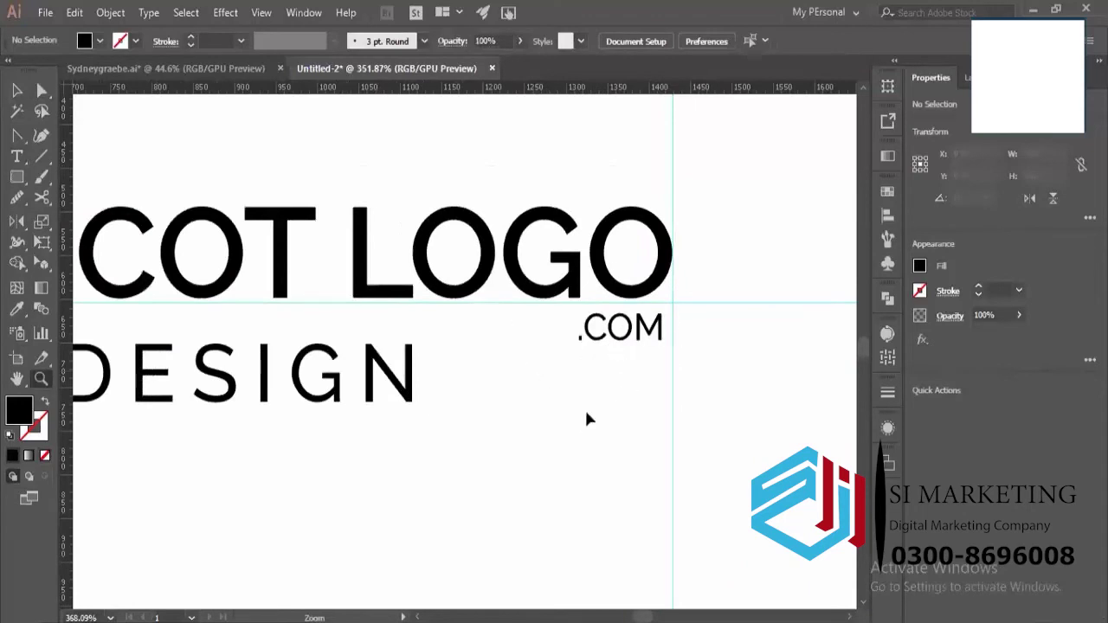
Delete the .COM text and both remaining guides, keeping DESIGN in its original place under MASCOT LOGO.
{"action": "key", "text": "ctrl+0"}
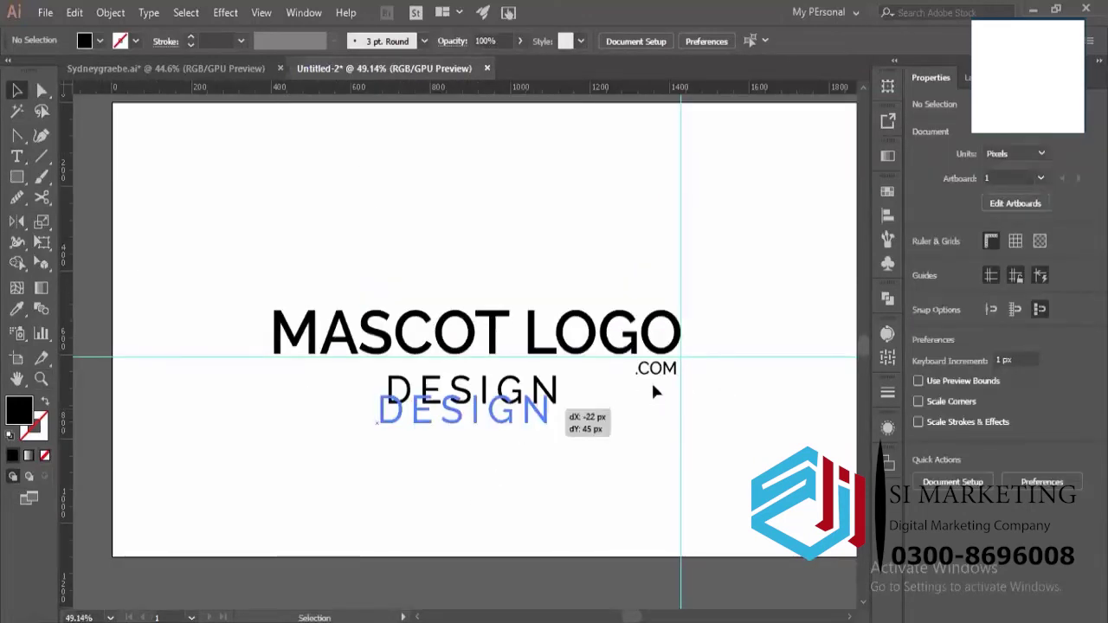
{"action": "key", "text": "ctrl+z"}
{"action": "left_click", "coordinate": [662, 372]}
{"action": "key", "text": "Delete"}
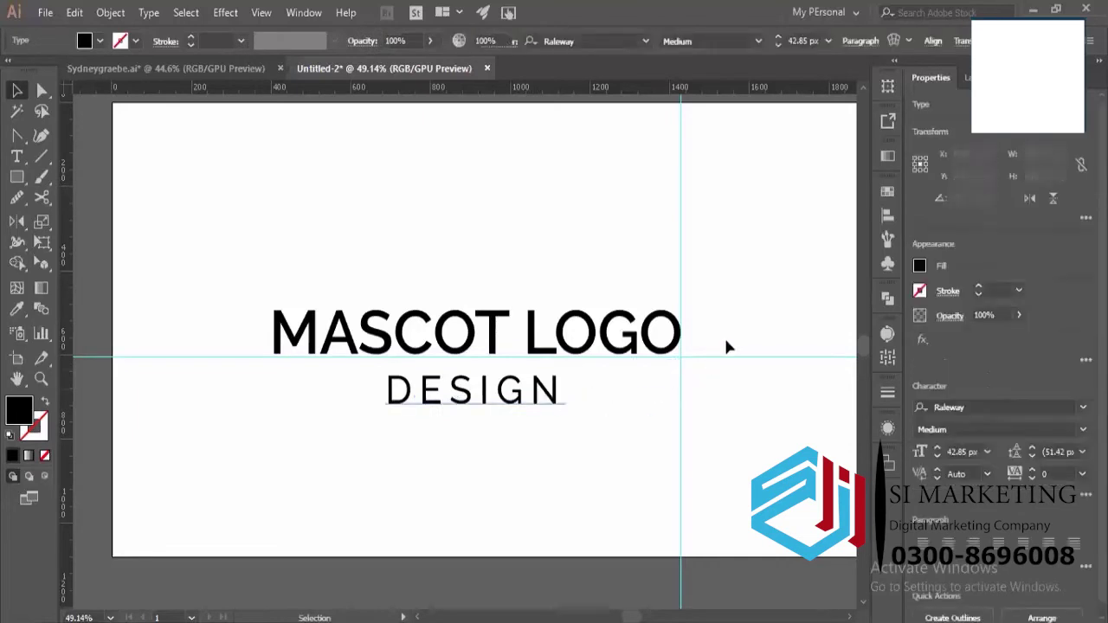
{"action": "left_click_drag", "start_coordinate": [725, 340], "coordinate": [682, 410]}
{"action": "key", "text": "Delete"}
{"action": "left_click", "coordinate": [680, 401]}
{"action": "key", "text": "Delete"}
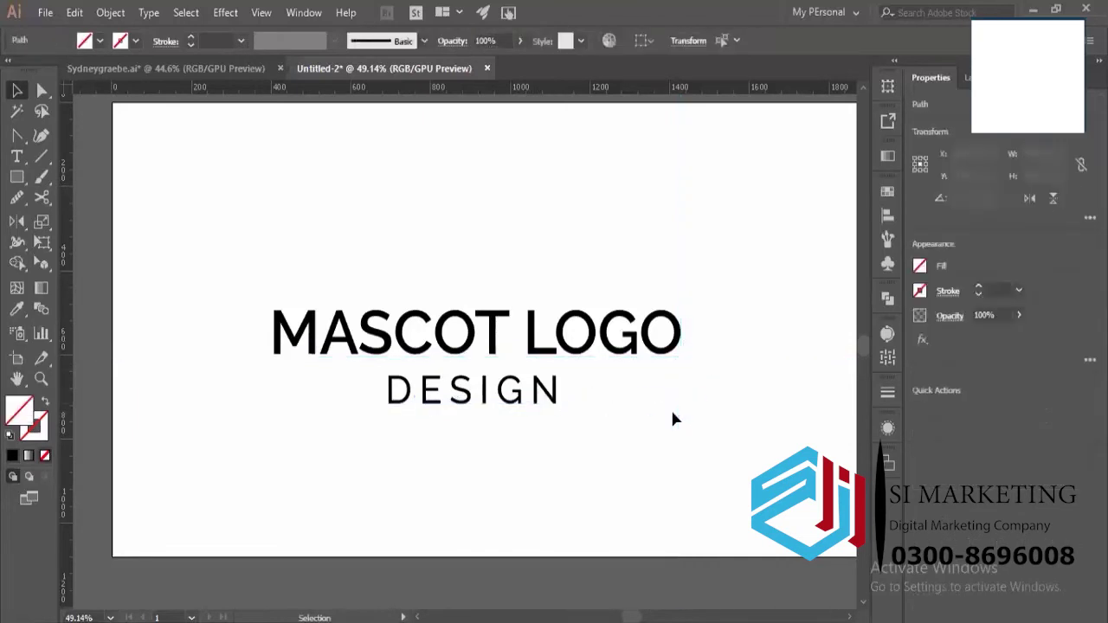
Start a Pen path above MASCOT LOGO with a straight vertical segment going down and a horizontal segment going left.
{"action": "key", "text": "z"}
{"action": "left_click_drag", "start_coordinate": [275, 195], "coordinate": [416, 393]}
{"action": "left_click_drag", "start_coordinate": [358, 183], "coordinate": [452, 267]}
{"action": "key", "text": "p"}
{"action": "left_click", "coordinate": [460, 262]}
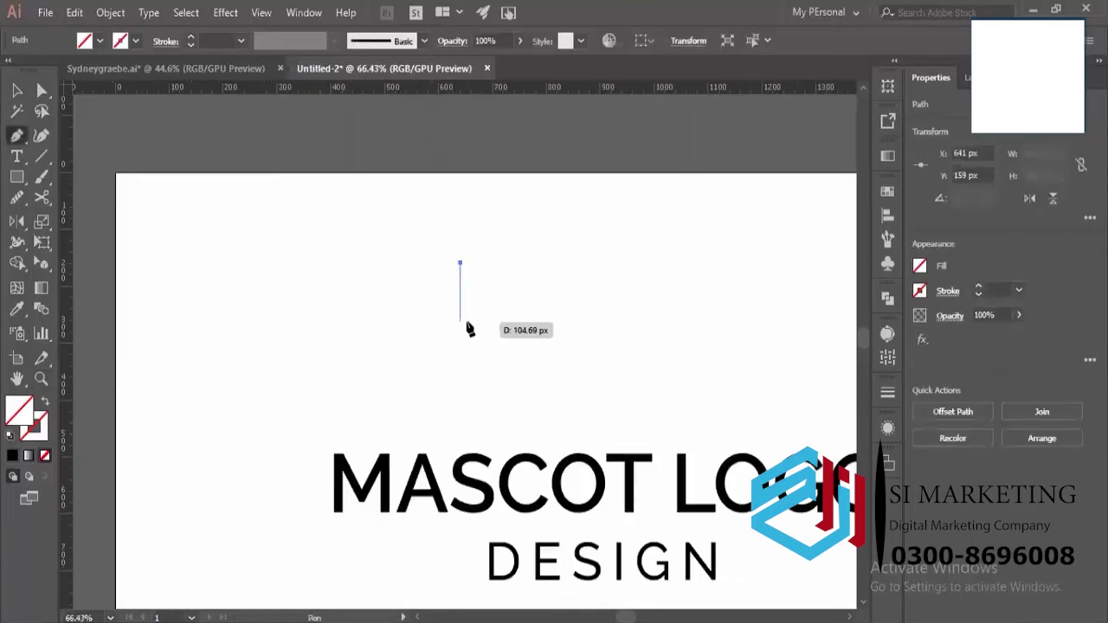
{"action": "left_click", "coordinate": [464, 320]}
{"action": "key", "text": "ctrl+z"}
{"action": "left_click_drag", "start_coordinate": [459, 324], "coordinate": [376, 325]}
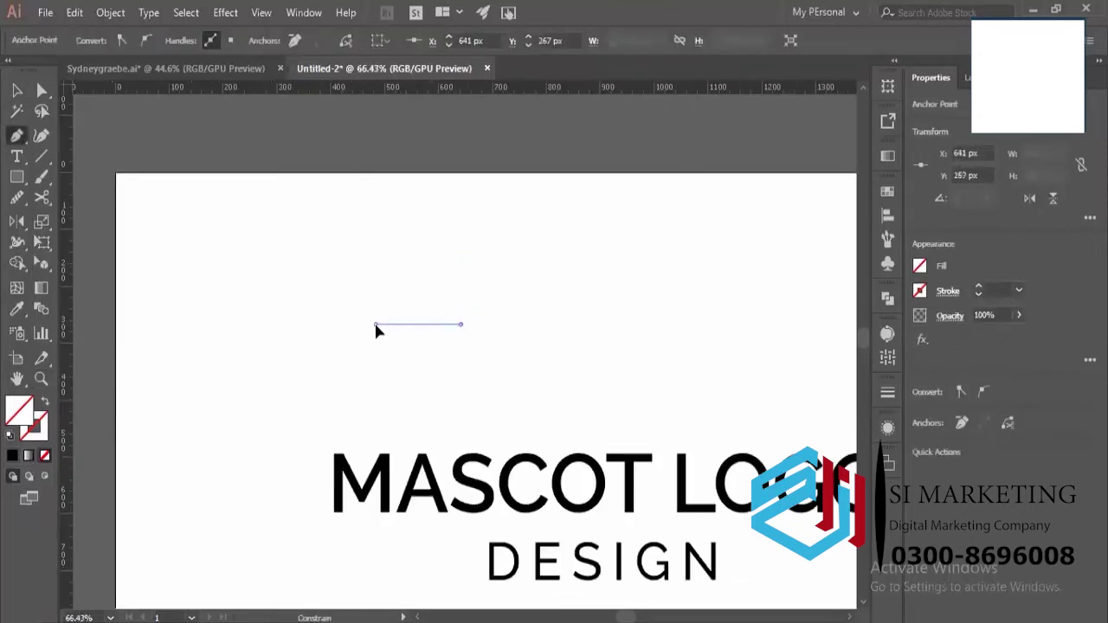
Continue the Pen path with stepped right-angled segments and close it into a blocky C-like shape with a shorter lower arm.
{"action": "left_click", "coordinate": [376, 377], "text": "shift"}
{"action": "left_click", "coordinate": [414, 378], "text": "shift"}
{"action": "left_click", "coordinate": [402, 423], "text": "shift"}
{"action": "left_click", "coordinate": [299, 423], "text": "shift"}
{"action": "key", "text": "ctrl+z"}
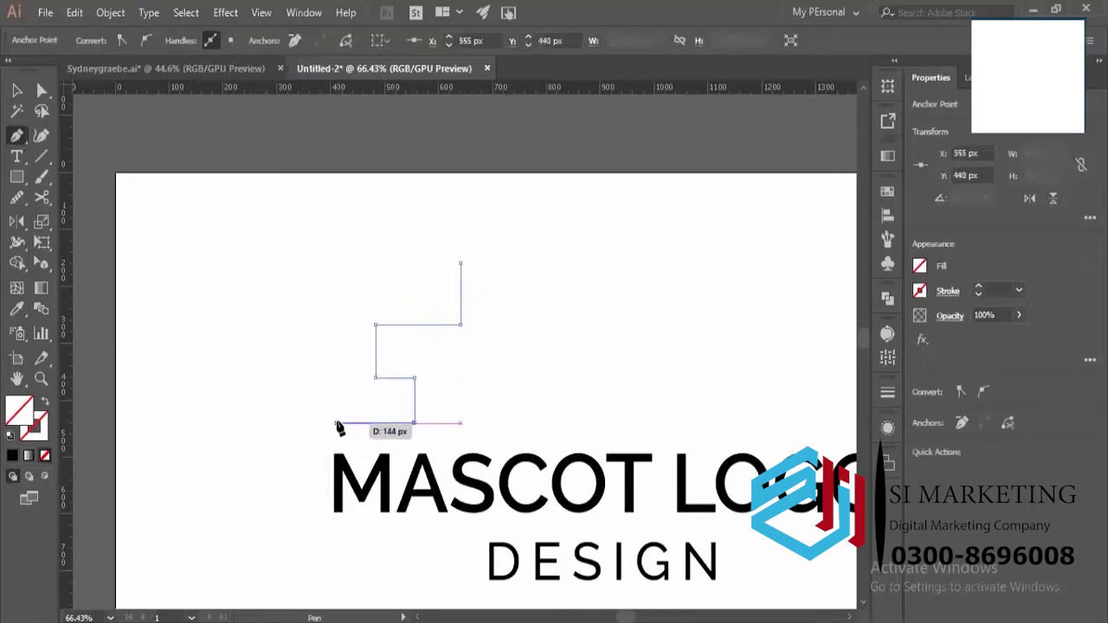
{"action": "left_click", "coordinate": [338, 424]}
{"action": "left_click", "coordinate": [337, 264]}
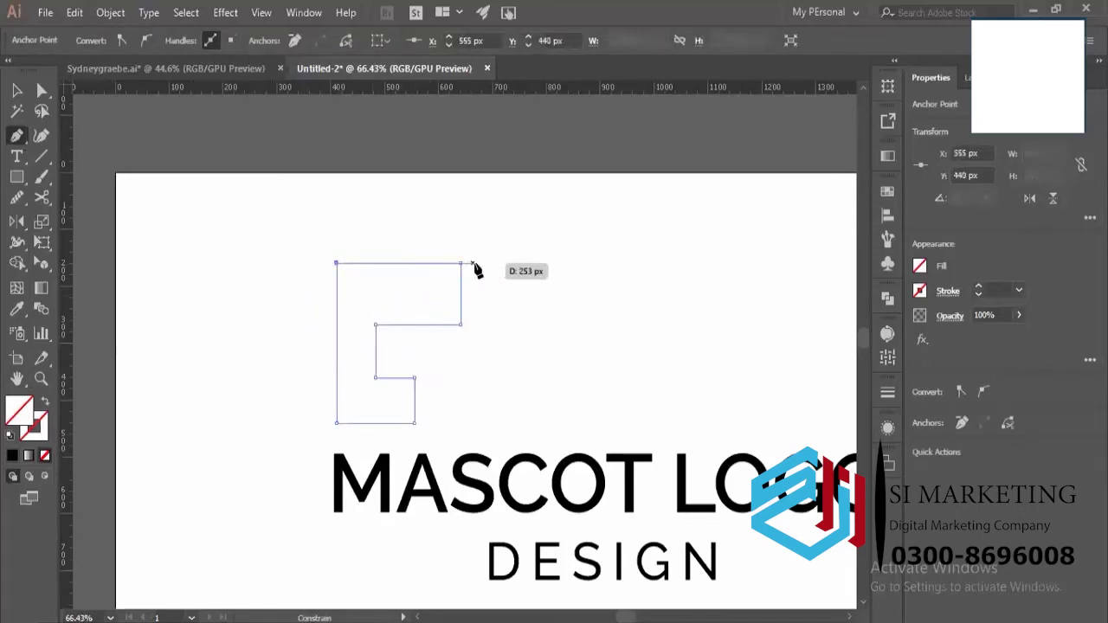
{"action": "left_click", "coordinate": [462, 263]}
Fill the closed stepped shape with solid black.
{"action": "key", "text": "z"}
{"action": "left_click_drag", "start_coordinate": [506, 238], "coordinate": [344, 325]}
{"action": "key", "text": "v"}
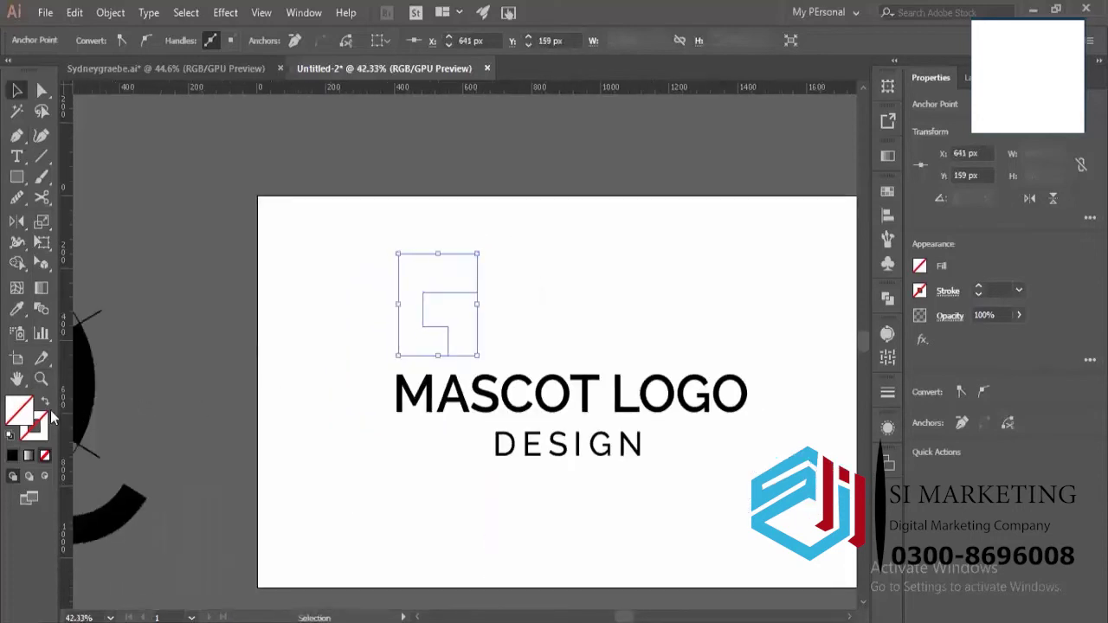
{"action": "left_click", "coordinate": [118, 382]}
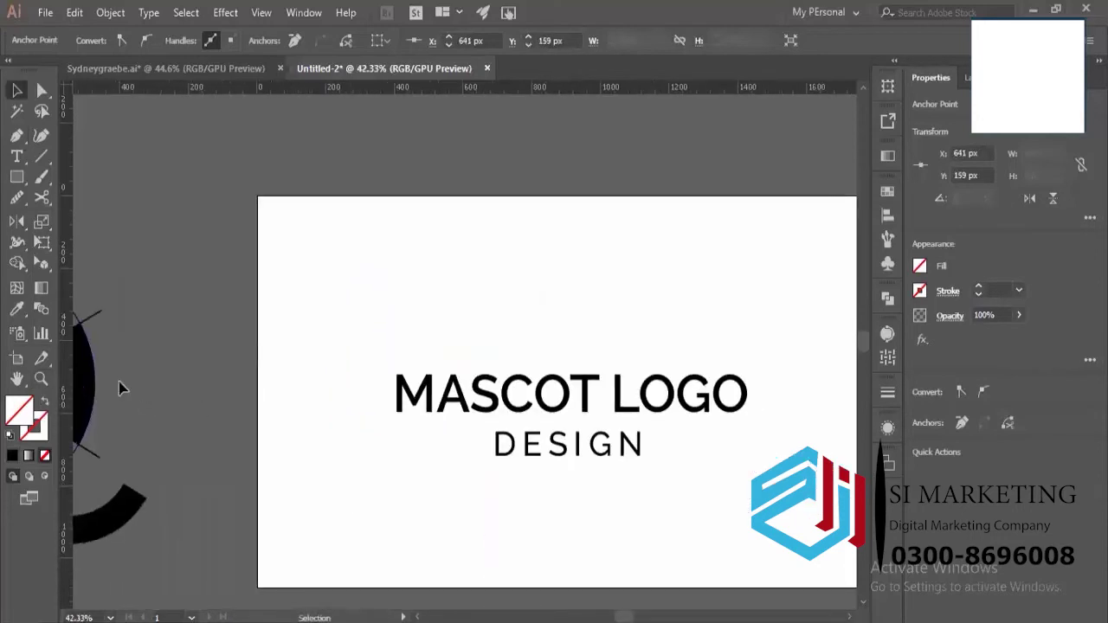
{"action": "left_click", "coordinate": [422, 317]}
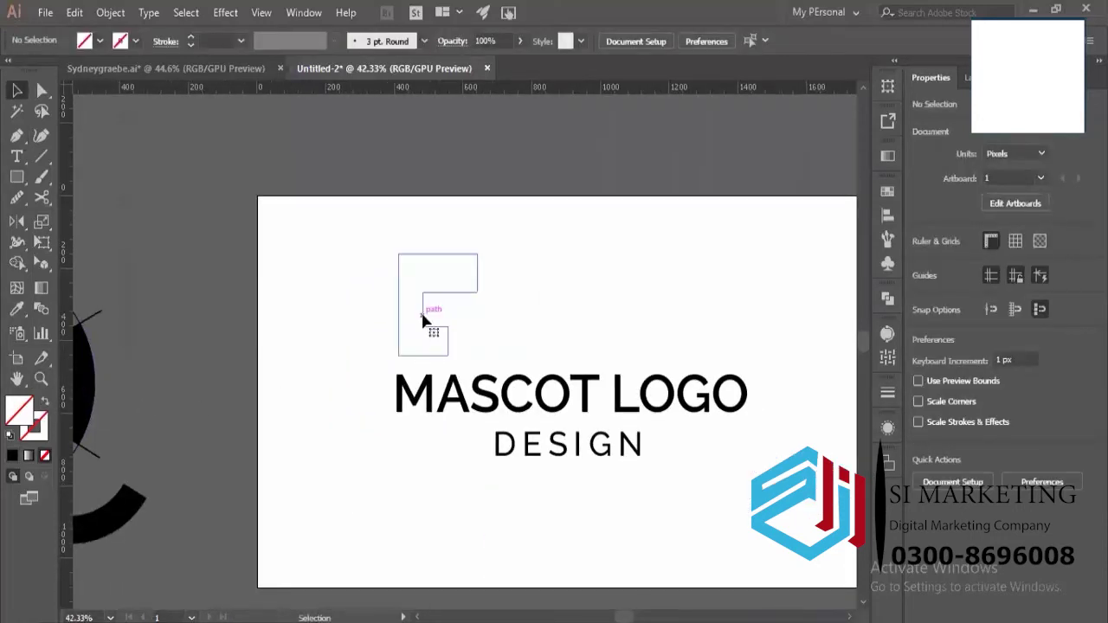
{"action": "left_click", "coordinate": [12, 455]}
{"action": "left_click", "coordinate": [277, 332]}
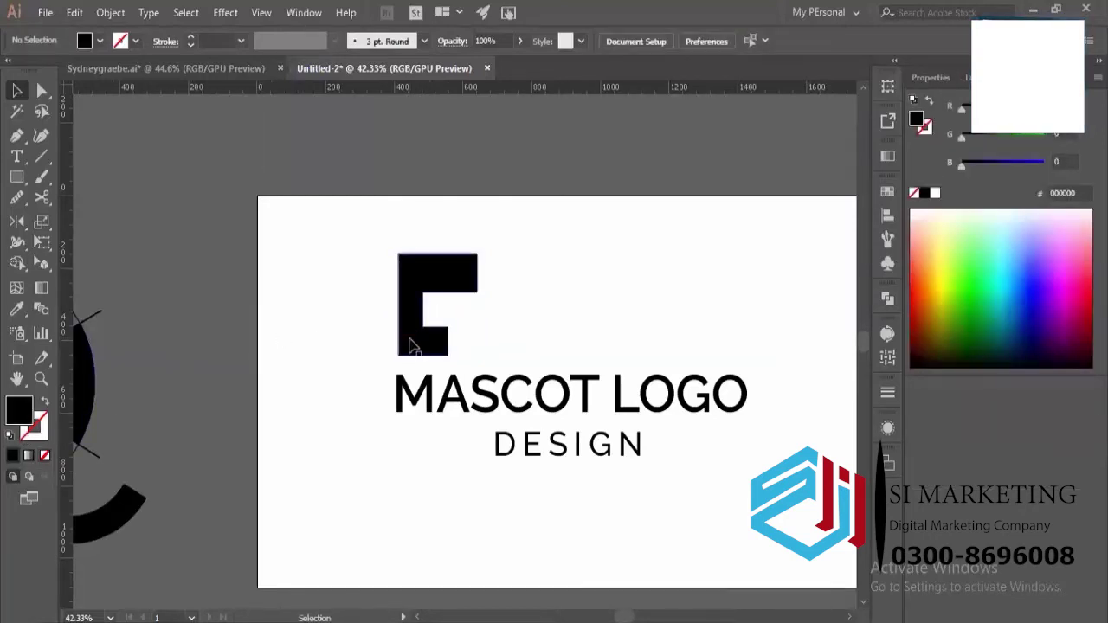
Move the black stepped shape above MASCOT LOGO, slightly left of the text's centre.
{"action": "left_click_drag", "start_coordinate": [422, 336], "coordinate": [532, 332]}
{"action": "key", "text": "ctrl+space"}
{"action": "left_click_drag", "start_coordinate": [458, 309], "coordinate": [403, 312]}
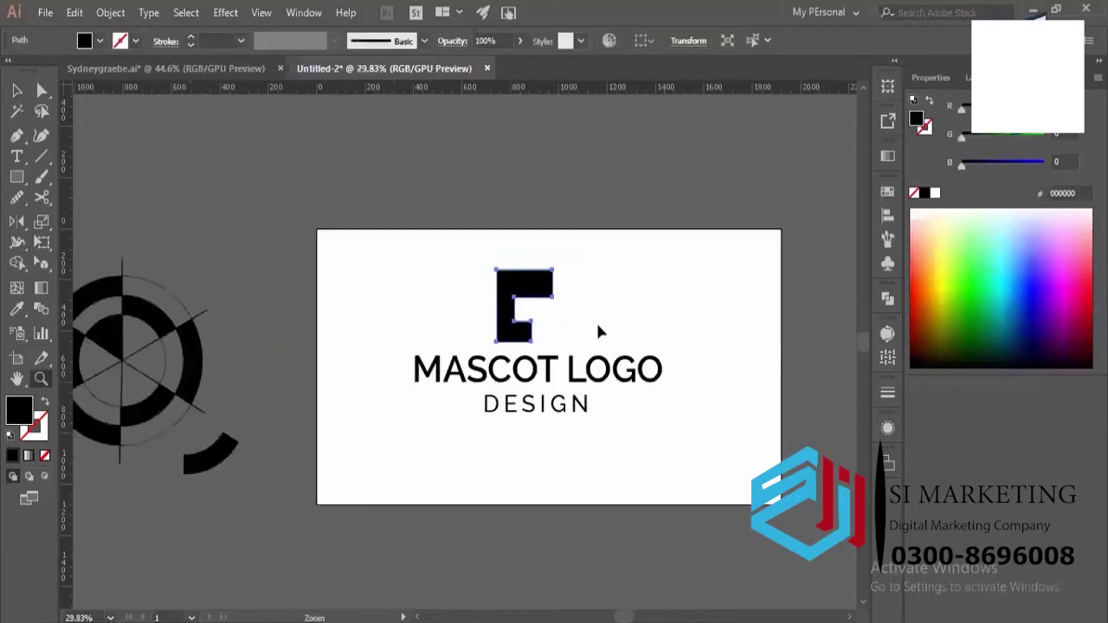
{"action": "left_click_drag", "start_coordinate": [548, 288], "coordinate": [610, 298]}
{"action": "left_click", "coordinate": [642, 365]}
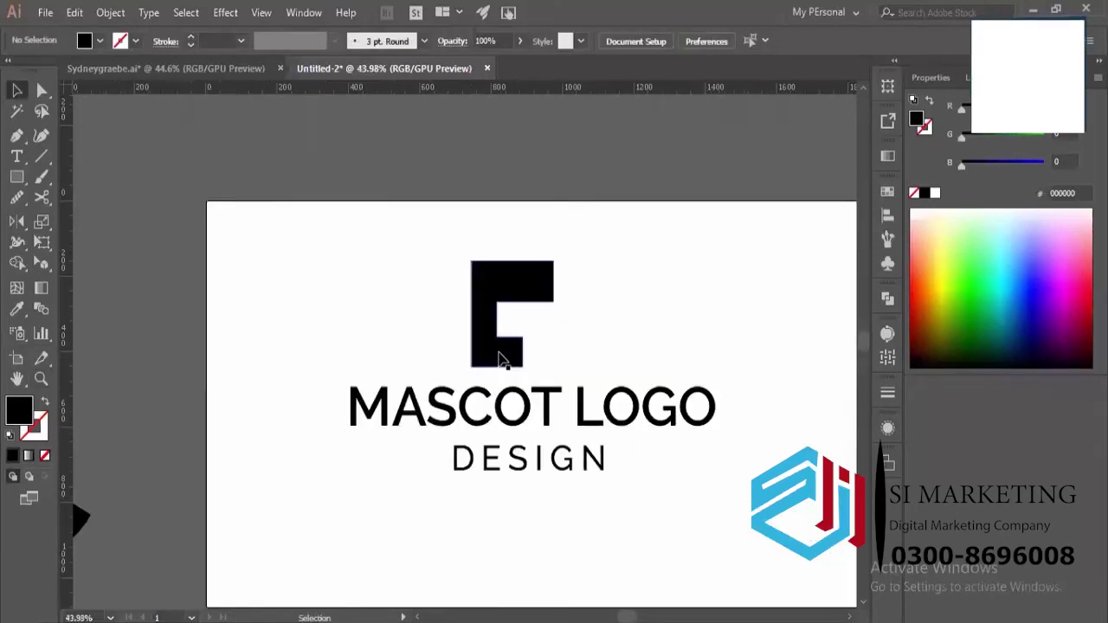
{"action": "left_click_drag", "start_coordinate": [498, 357], "coordinate": [483, 341]}
{"action": "key", "text": "z"}
{"action": "left_click", "coordinate": [490, 224]}
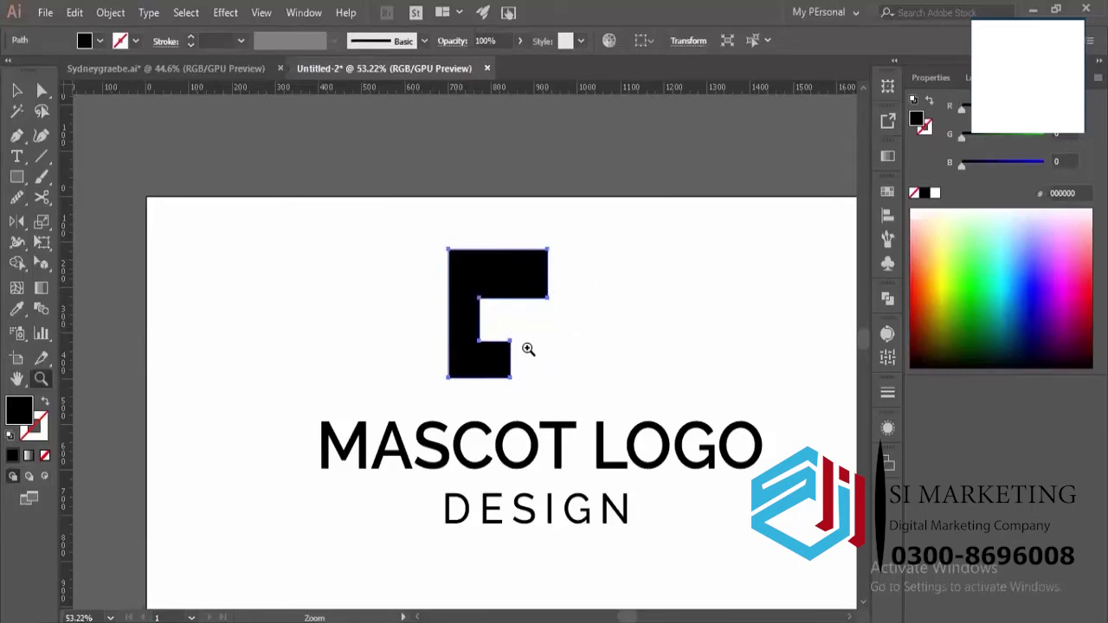
{"action": "key", "text": "v"}
{"action": "left_click", "coordinate": [610, 321]}
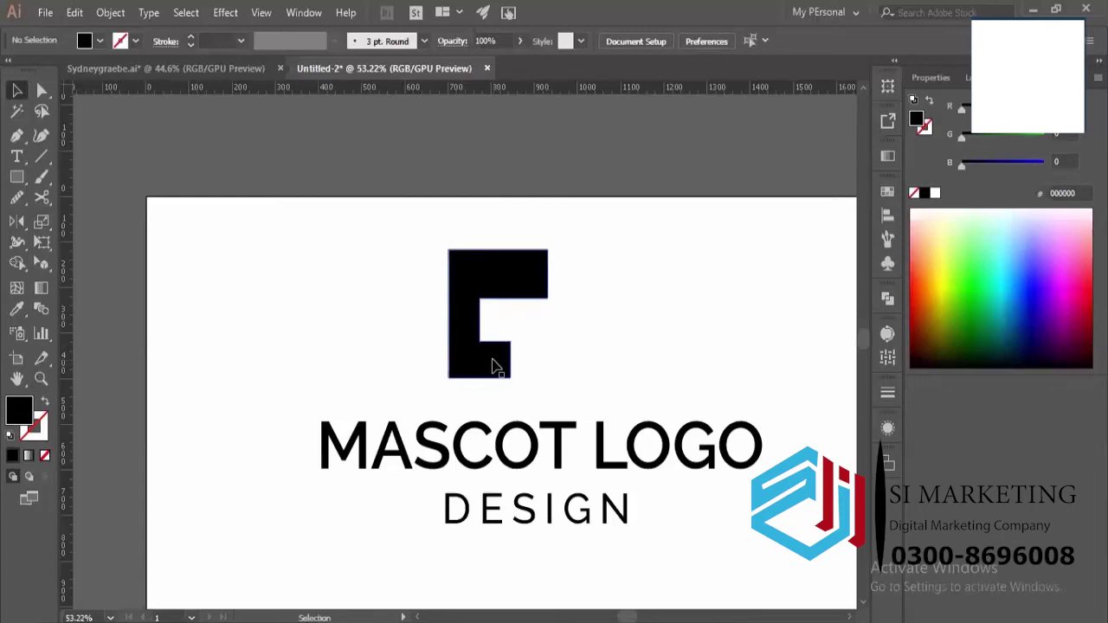
Duplicate the black stepped shape, flip the copy horizontally, and overlap it with the original to form a symmetrical T-like block.
{"action": "left_click_drag", "start_coordinate": [495, 366], "coordinate": [376, 366]}
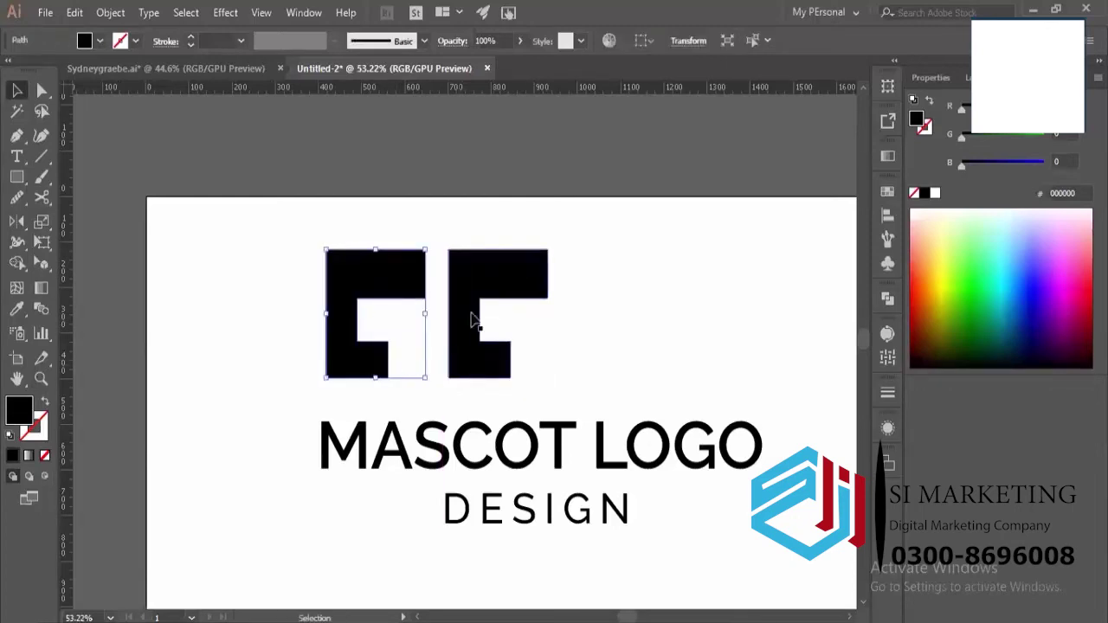
{"action": "left_click", "coordinate": [930, 77]}
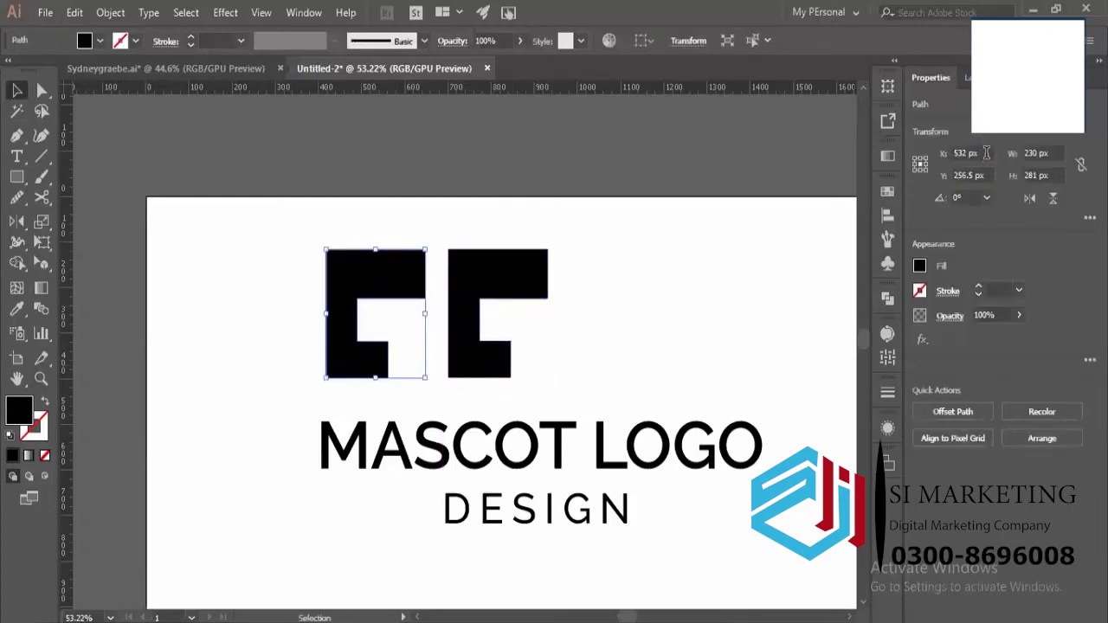
{"action": "left_click", "coordinate": [1028, 199]}
{"action": "key", "text": "z"}
{"action": "left_click_drag", "start_coordinate": [513, 323], "coordinate": [577, 356]}
{"action": "key", "text": "v"}
{"action": "left_click_drag", "start_coordinate": [384, 359], "coordinate": [457, 365]}
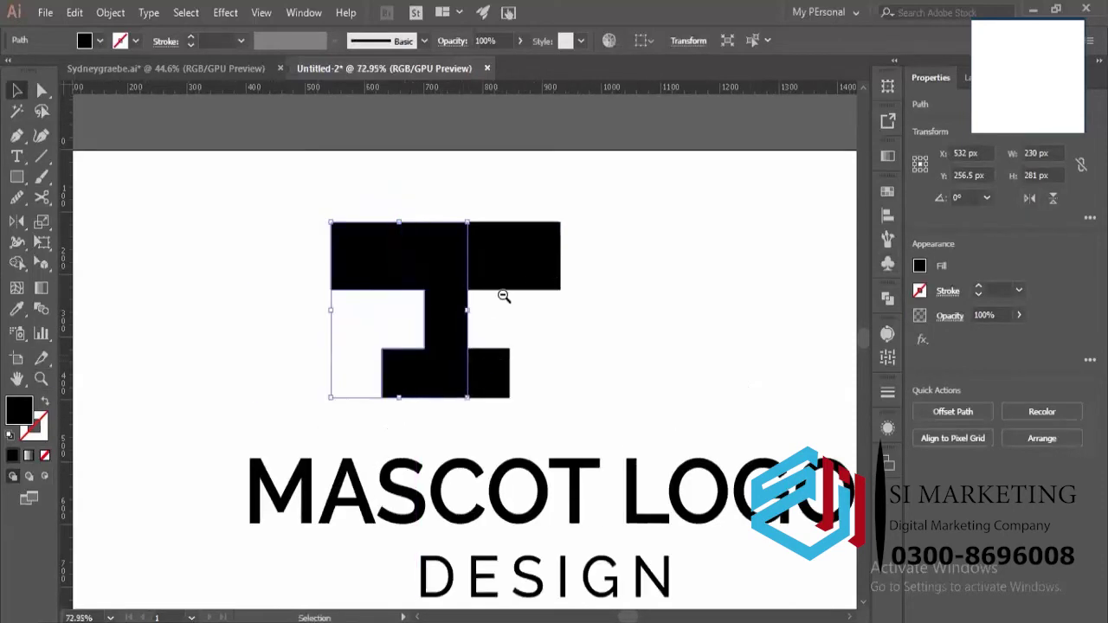
Delete the mirrored copy of the stepped shape, keeping only the original.
{"action": "left_click", "coordinate": [575, 334]}
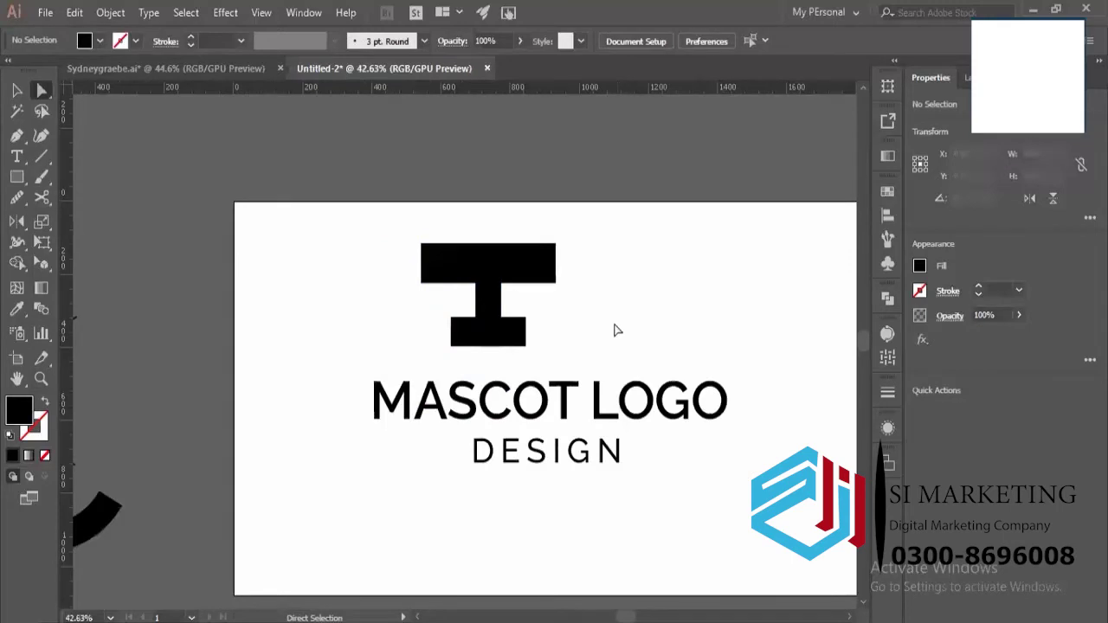
{"action": "key", "text": "ctrl+space"}
{"action": "left_click", "coordinate": [484, 232]}
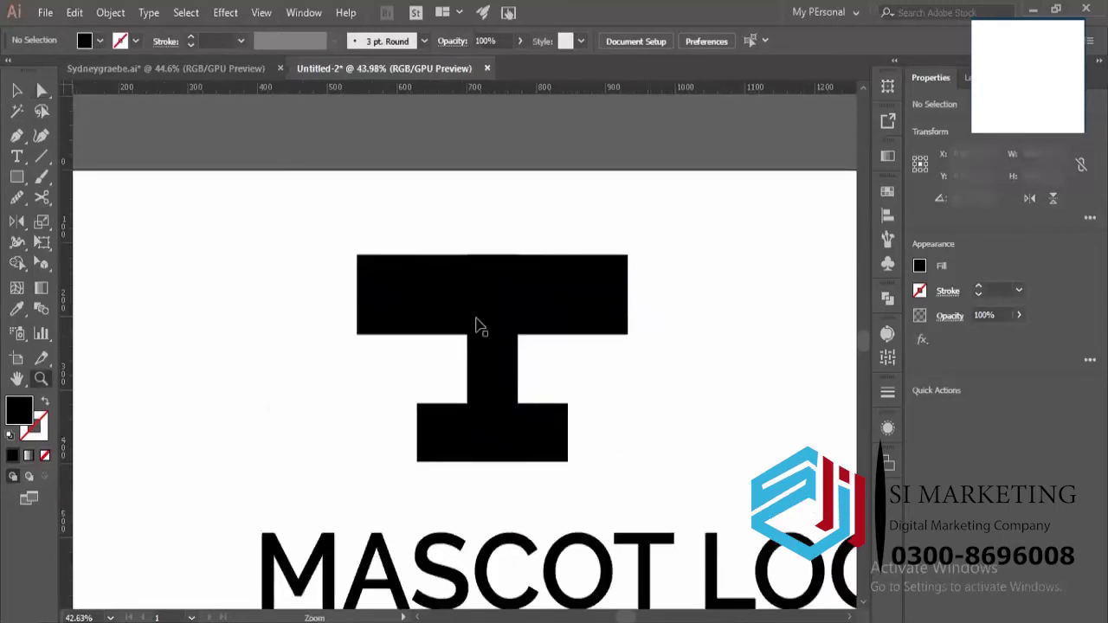
{"action": "left_click", "coordinate": [426, 300]}
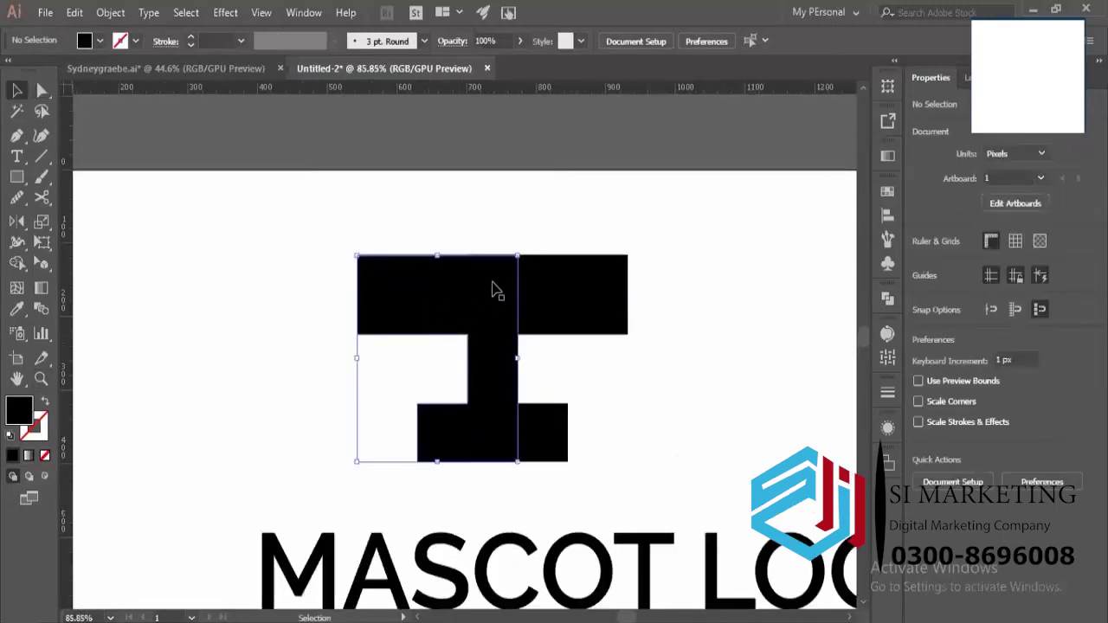
{"action": "key", "text": "Delete"}
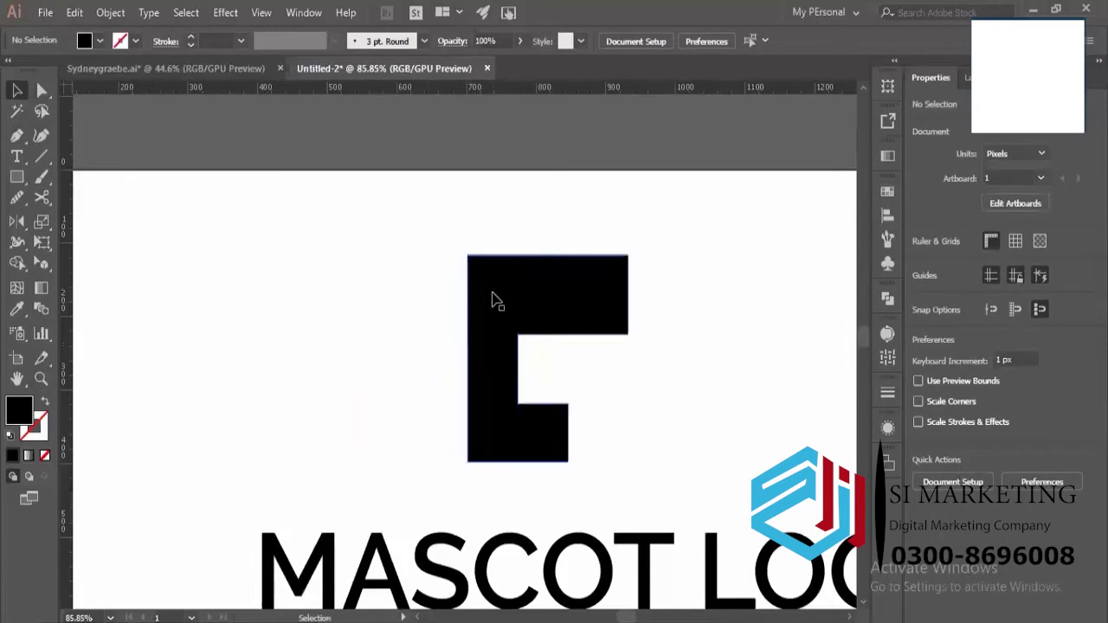
{"action": "key", "text": "z"}
{"action": "left_click", "coordinate": [403, 281], "text": "alt"}
{"action": "left_click", "coordinate": [524, 317]}
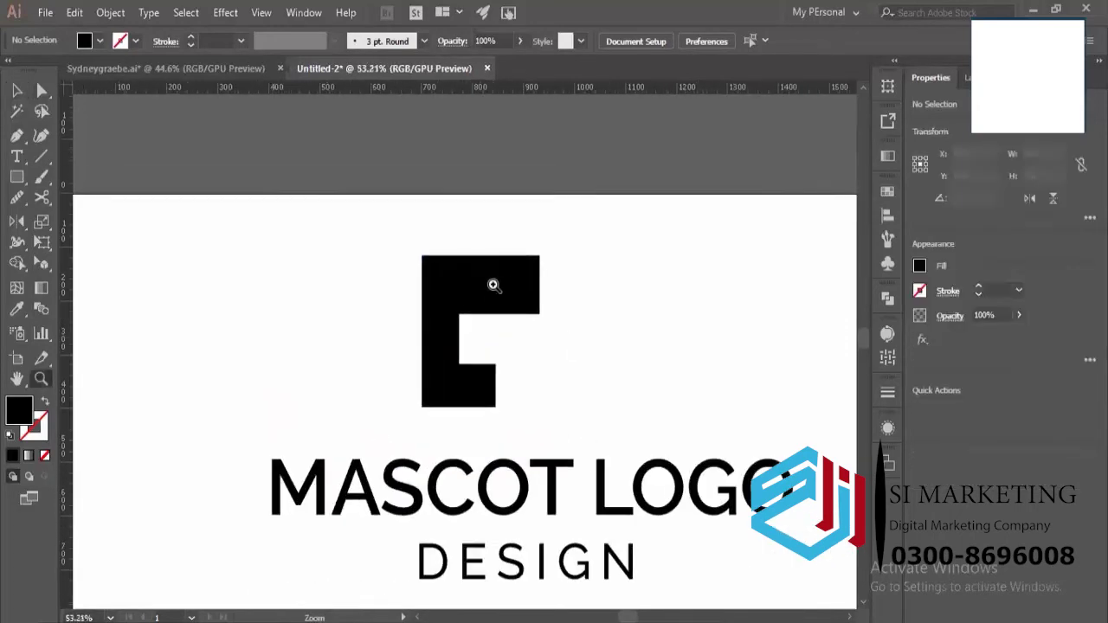
{"action": "key", "text": "a"}
{"action": "left_click", "coordinate": [551, 309], "text": "shift"}
{"action": "left_click_drag", "start_coordinate": [549, 297], "coordinate": [551, 295]}
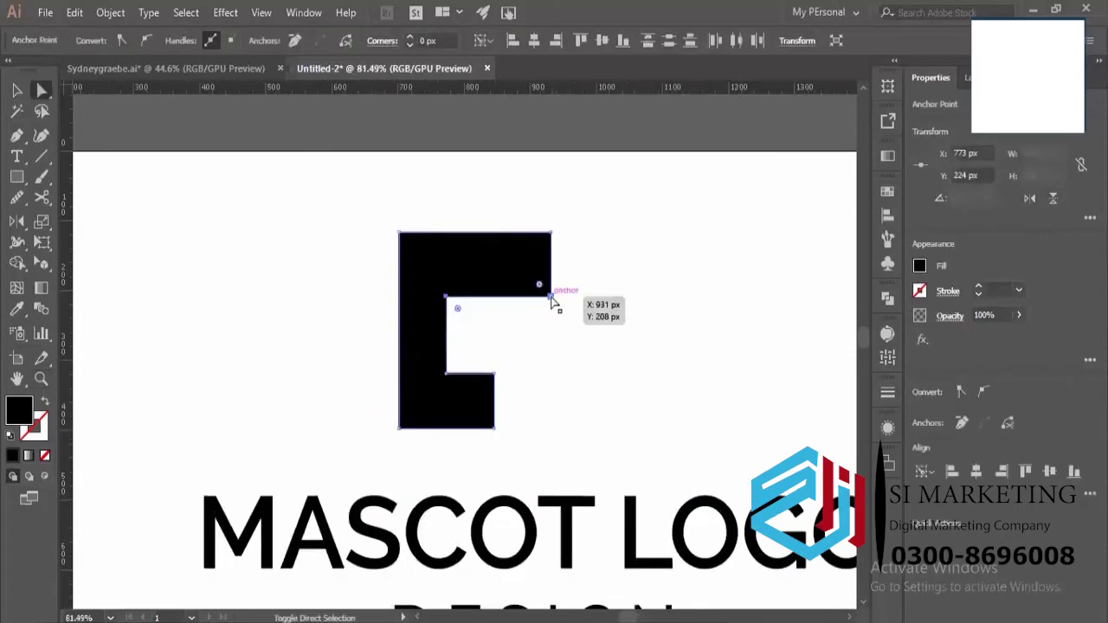
{"action": "left_click", "coordinate": [463, 387]}
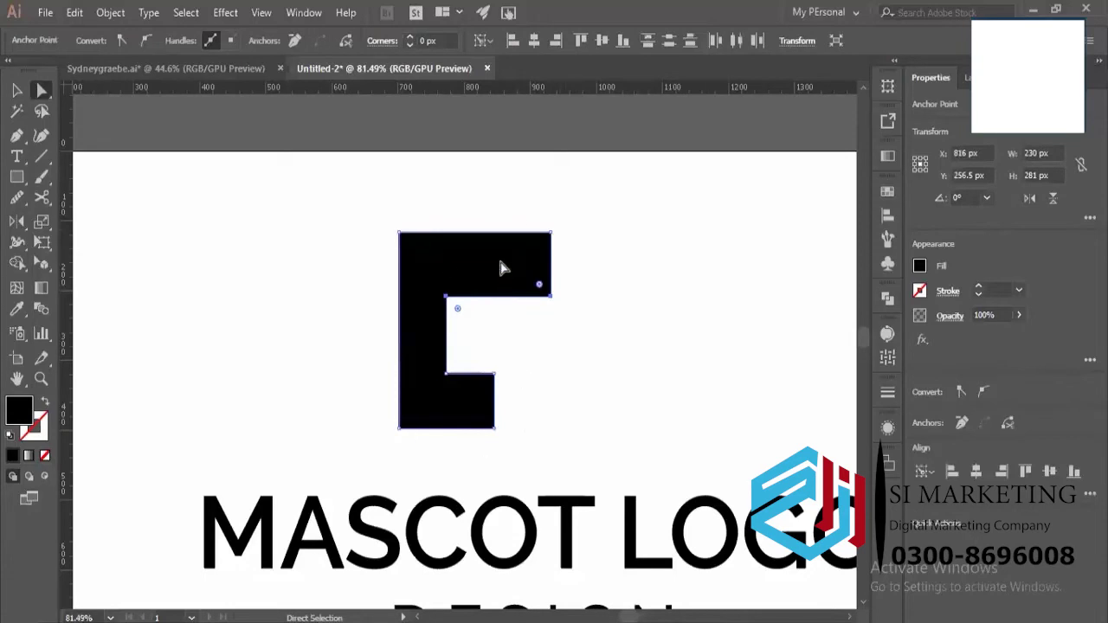
Move the black stepped shape down to the left side of the MASCOT LOGO text.
{"action": "key", "text": "z"}
{"action": "left_click_drag", "start_coordinate": [502, 268], "coordinate": [393, 283]}
{"action": "left_click_drag", "start_coordinate": [500, 259], "coordinate": [272, 424]}
{"action": "key", "text": "v"}
{"action": "scroll", "coordinate": [373, 336], "scroll_direction": "up", "scroll_amount": 1}
{"action": "left_click_drag", "start_coordinate": [376, 278], "coordinate": [327, 288]}
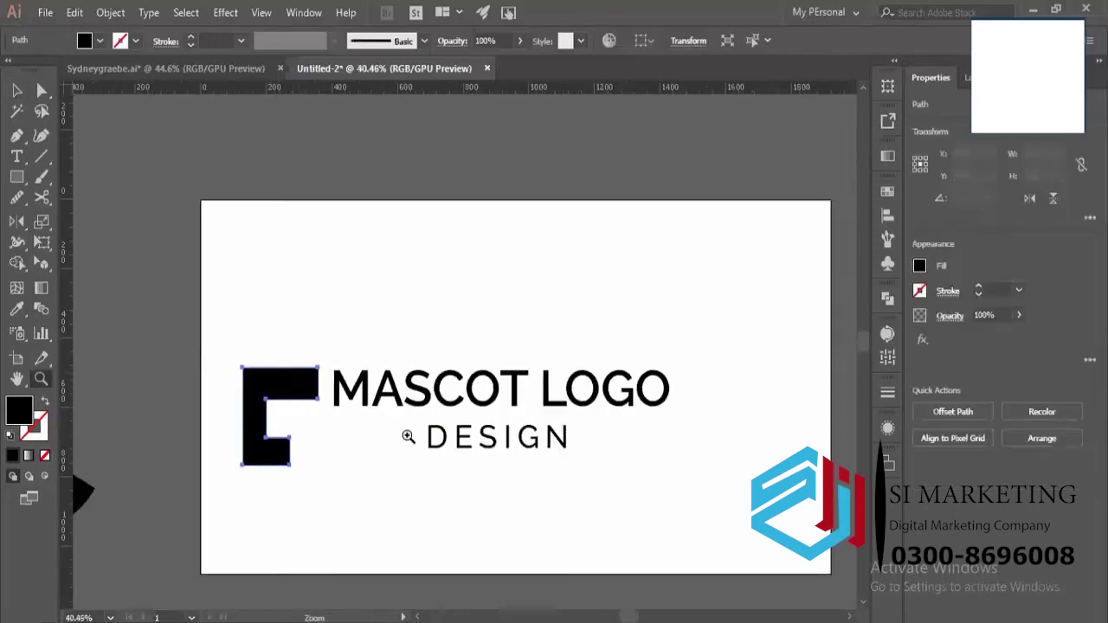
Move MASCOT LOGO down beside the stepped shape's lower arm, and place DESIGN above that text.
{"action": "left_click_drag", "start_coordinate": [378, 490], "coordinate": [397, 486]}
{"action": "left_click_drag", "start_coordinate": [380, 386], "coordinate": [349, 447]}
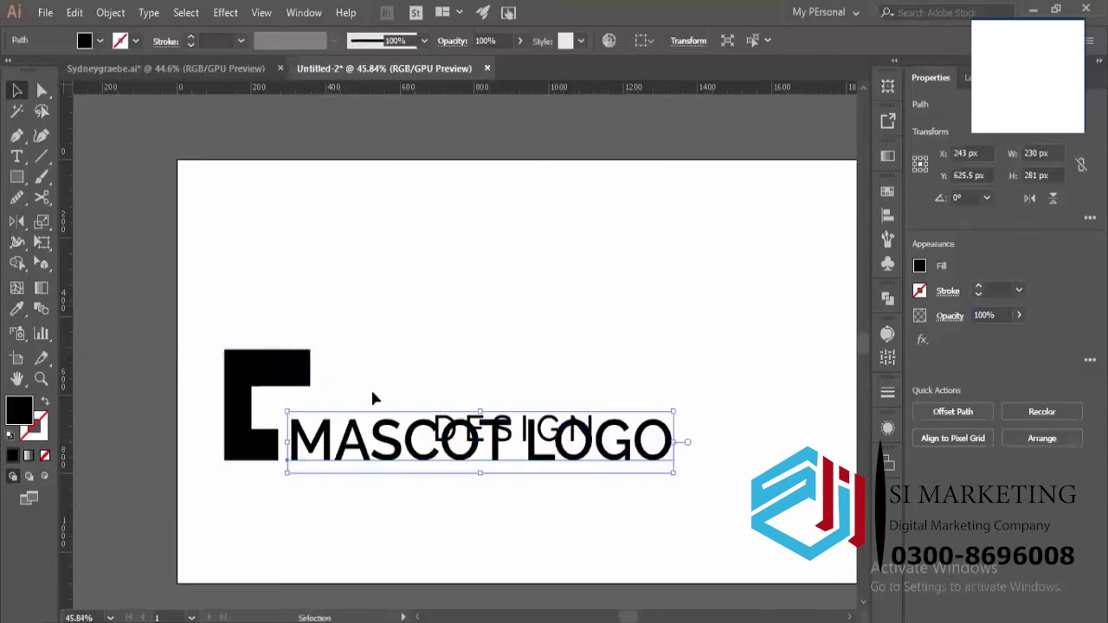
{"action": "scroll", "coordinate": [370, 396], "scroll_direction": "up", "scroll_amount": 1}
{"action": "left_click_drag", "start_coordinate": [597, 426], "coordinate": [598, 364]}
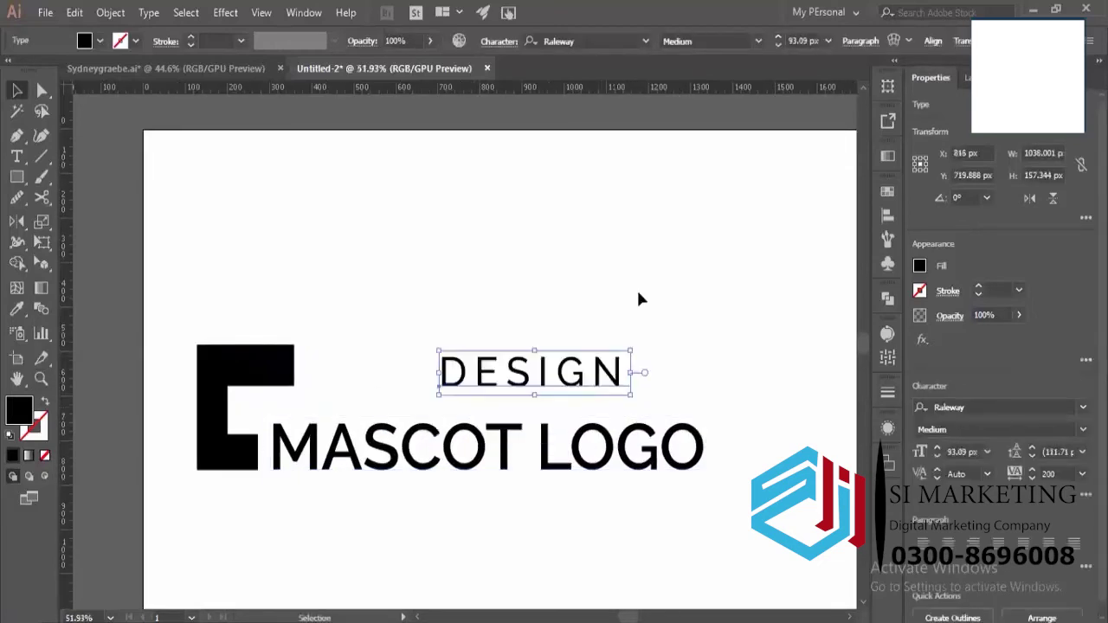
{"action": "left_click", "coordinate": [637, 297]}
Scale the stepped shape down from its upper-left corner to about 191 × 233 px.
{"action": "left_click", "coordinate": [257, 407]}
{"action": "left_click", "coordinate": [222, 376]}
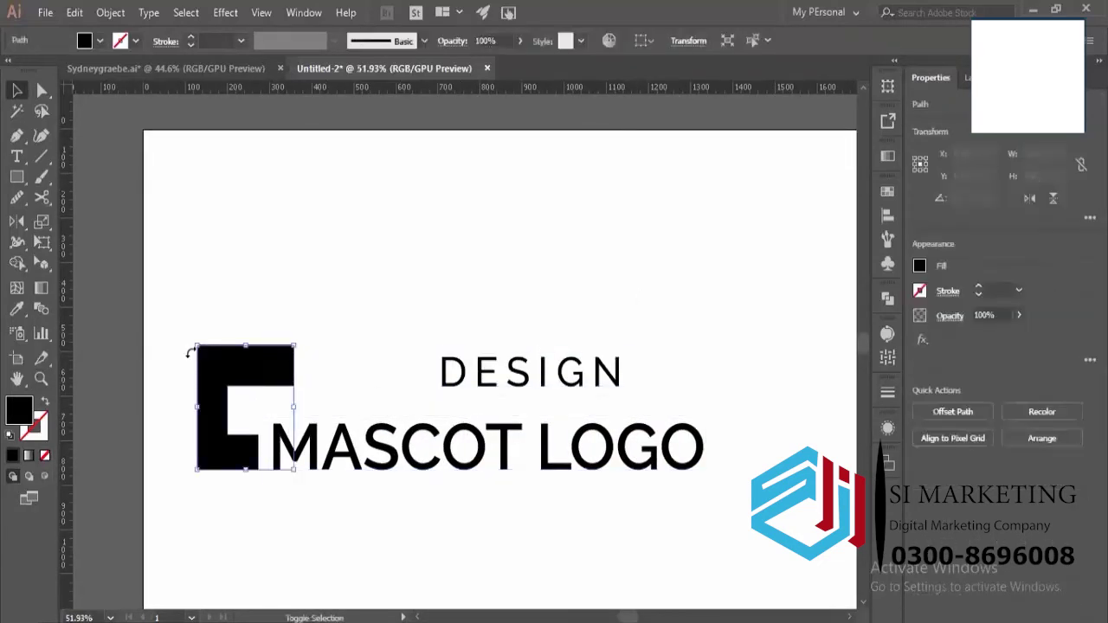
{"action": "left_click_drag", "start_coordinate": [198, 345], "coordinate": [213, 371]}
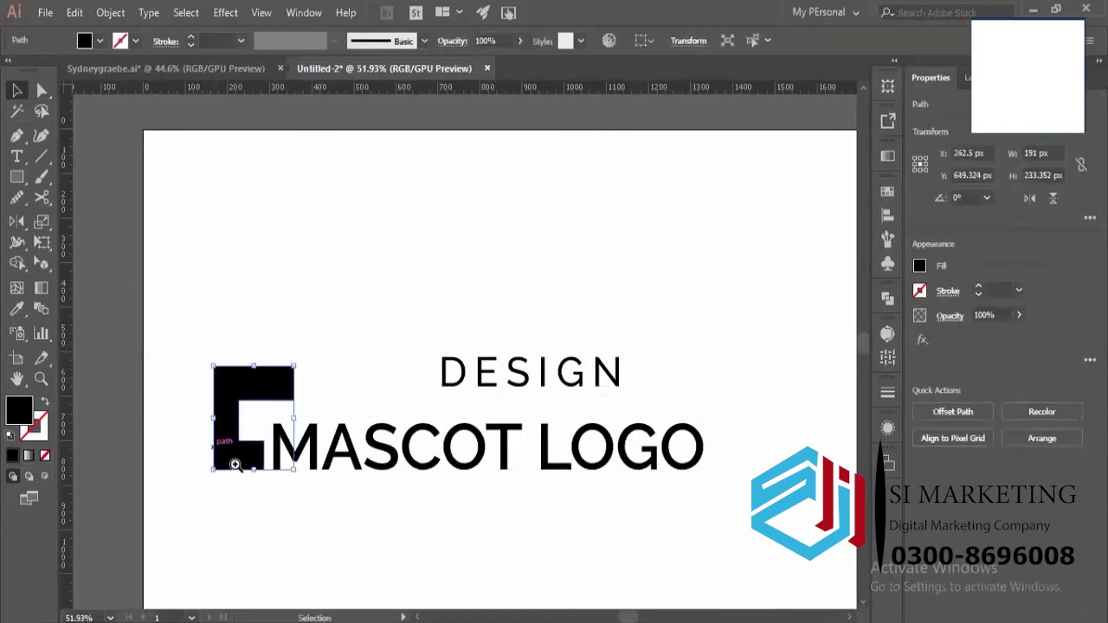
Raise the top edge of the stepped shape's lower arm to narrow the gap between the two arms.
{"action": "key", "text": "a"}
{"action": "scroll", "coordinate": [251, 458], "scroll_direction": "up", "scroll_amount": 1}
{"action": "left_click_drag", "start_coordinate": [257, 452], "coordinate": [243, 419]}
{"action": "left_click", "coordinate": [271, 439], "text": "shift"}
{"action": "key", "text": "ctrl+z"}
{"action": "left_click_drag", "start_coordinate": [299, 404], "coordinate": [249, 417]}
{"action": "left_click", "coordinate": [322, 267]}
{"action": "left_click_drag", "start_coordinate": [385, 261], "coordinate": [285, 296]}
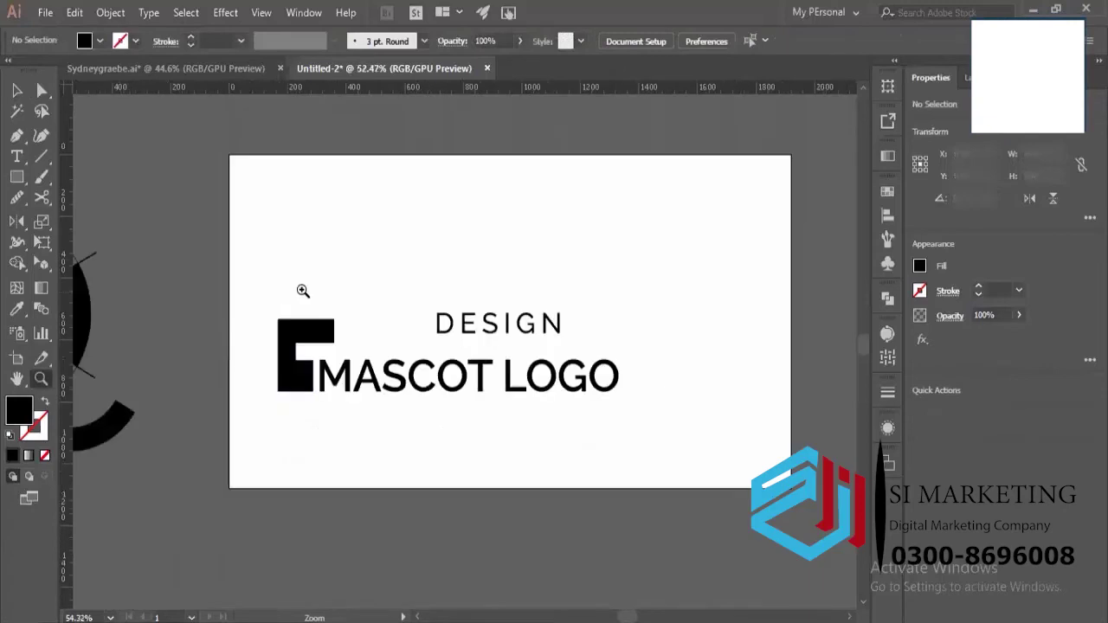
Shift the DESIGN text sideways so its right end lines up with the end of MASCOT LOGO.
{"action": "key", "text": "ctrl+0"}
{"action": "key", "text": "v"}
{"action": "left_click_drag", "start_coordinate": [427, 342], "coordinate": [407, 345]}
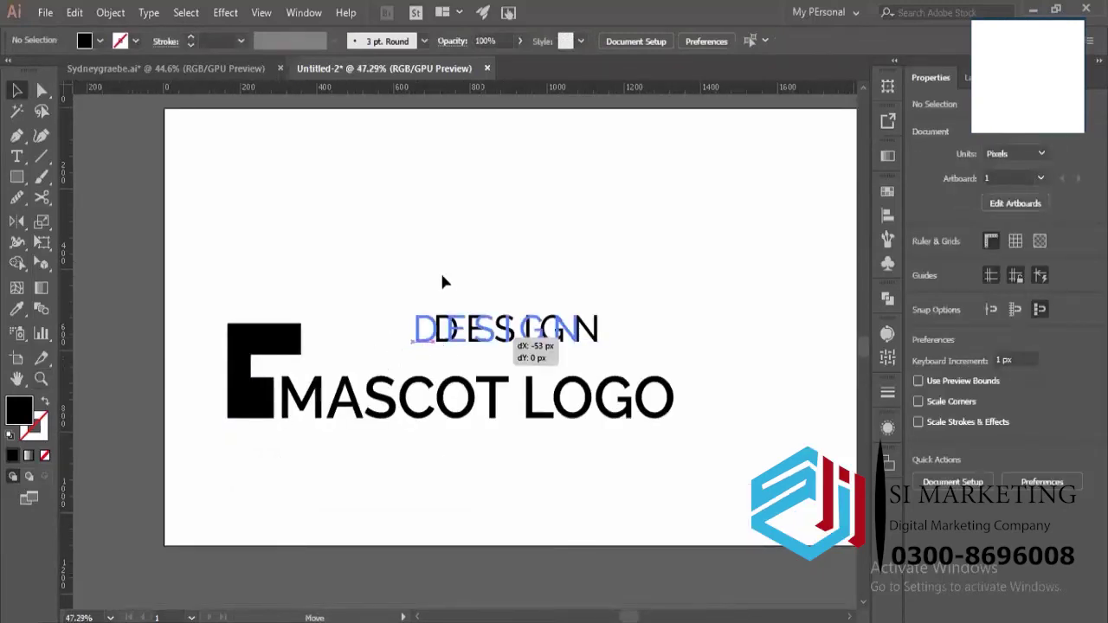
{"action": "left_click_drag", "start_coordinate": [503, 333], "coordinate": [401, 340]}
{"action": "left_click", "coordinate": [509, 251]}
Copy DESIGN straight down below MASCOT LOGO, delete the upper original, and nudge the copy slightly lower.
{"action": "left_click_drag", "start_coordinate": [509, 251], "coordinate": [593, 403]}
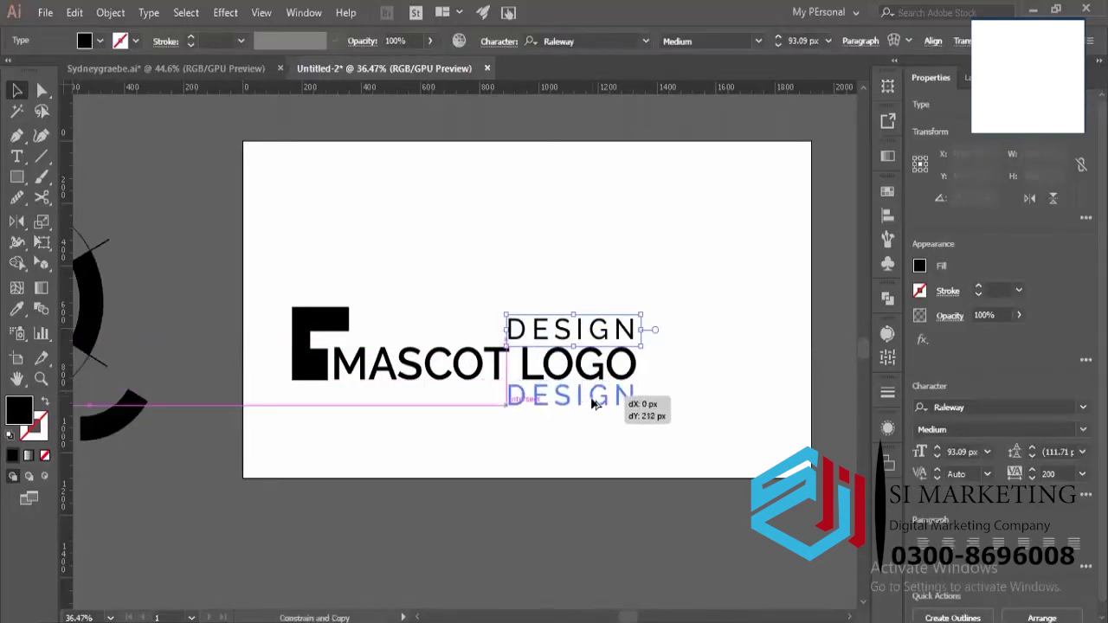
{"action": "left_click_drag", "start_coordinate": [606, 344], "coordinate": [606, 344]}
{"action": "scroll", "coordinate": [606, 343], "scroll_direction": "up", "scroll_amount": 2}
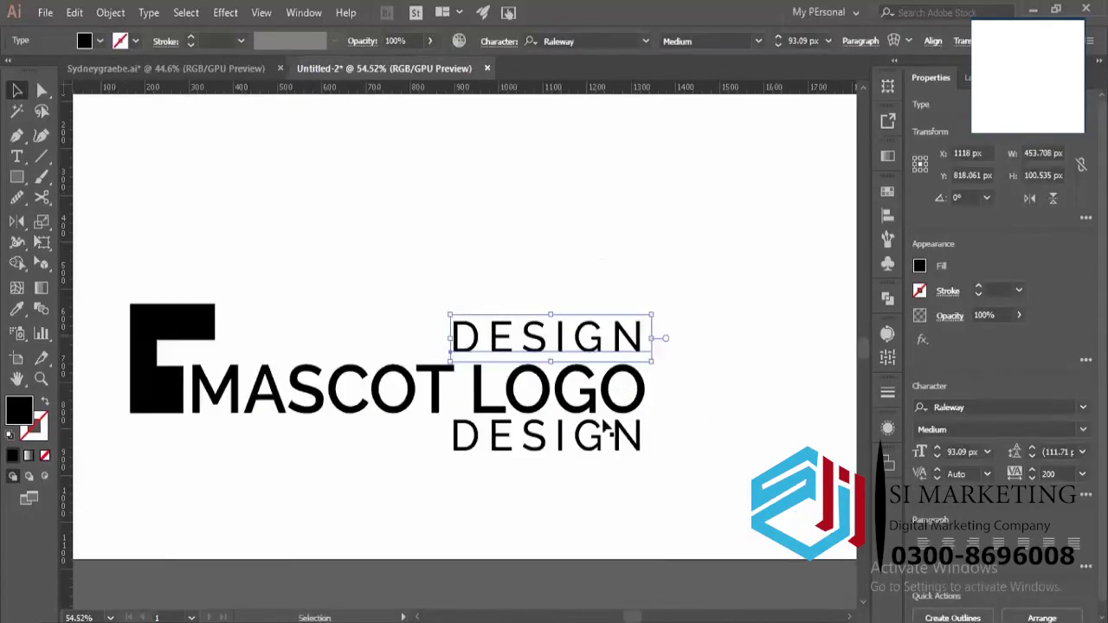
{"action": "key", "text": "Delete"}
{"action": "left_click_drag", "start_coordinate": [603, 439], "coordinate": [604, 445]}
{"action": "scroll", "coordinate": [524, 341], "scroll_direction": "up", "scroll_amount": 1}
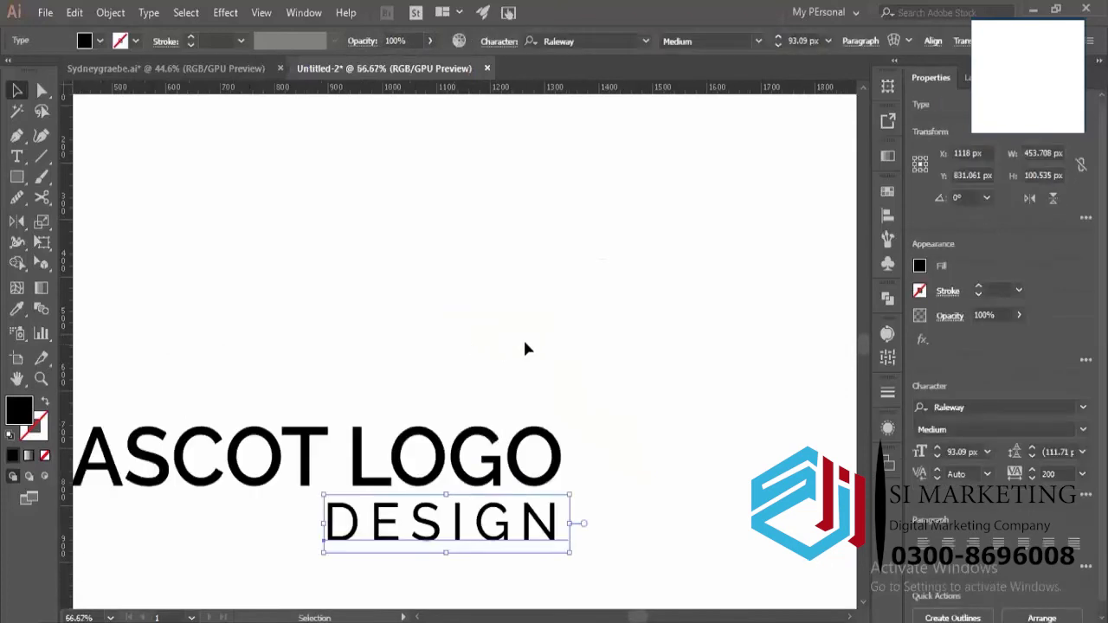
{"action": "left_click_drag", "start_coordinate": [451, 314], "coordinate": [454, 313]}
Move the MASCOT LOGO text up and to the right, away from the stepped shape.
{"action": "key", "text": "z"}
{"action": "left_click_drag", "start_coordinate": [643, 257], "coordinate": [300, 287]}
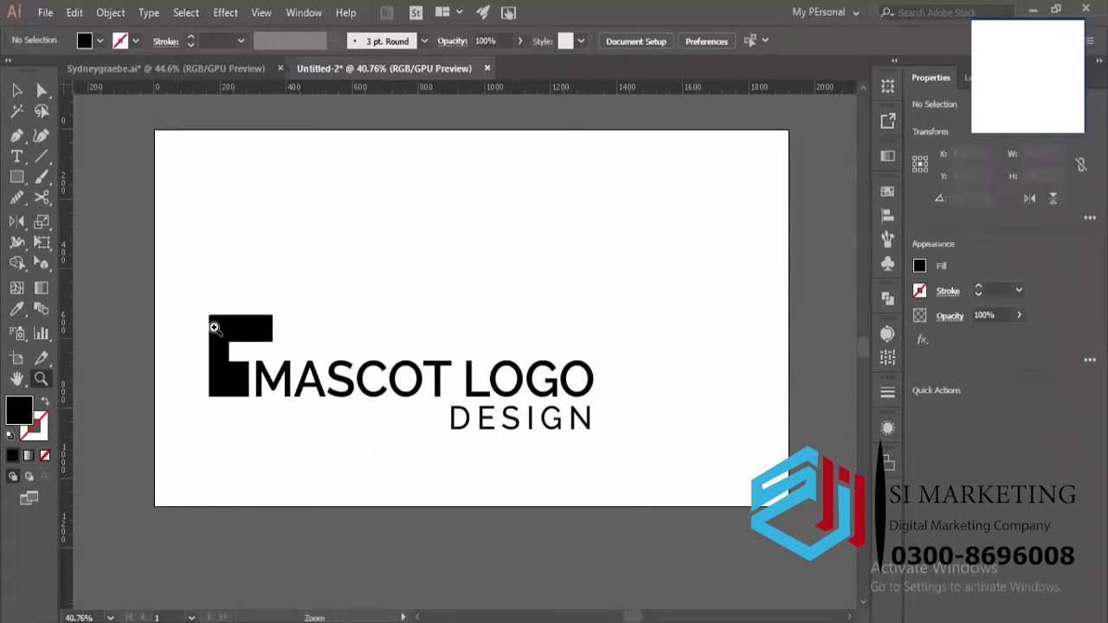
{"action": "key", "text": "v"}
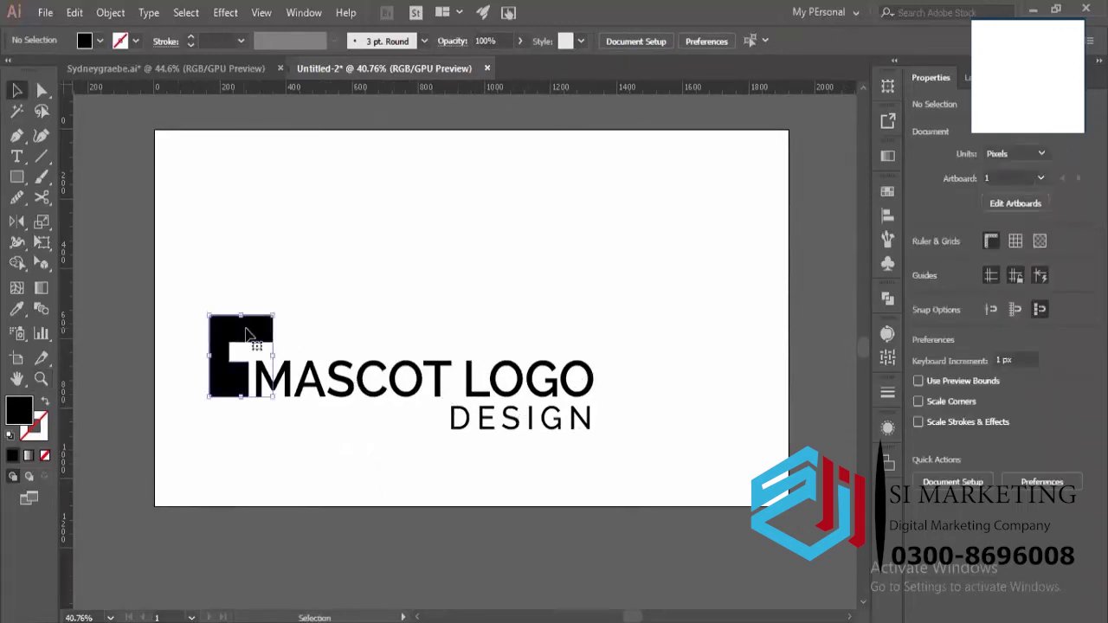
{"action": "left_click", "coordinate": [246, 334]}
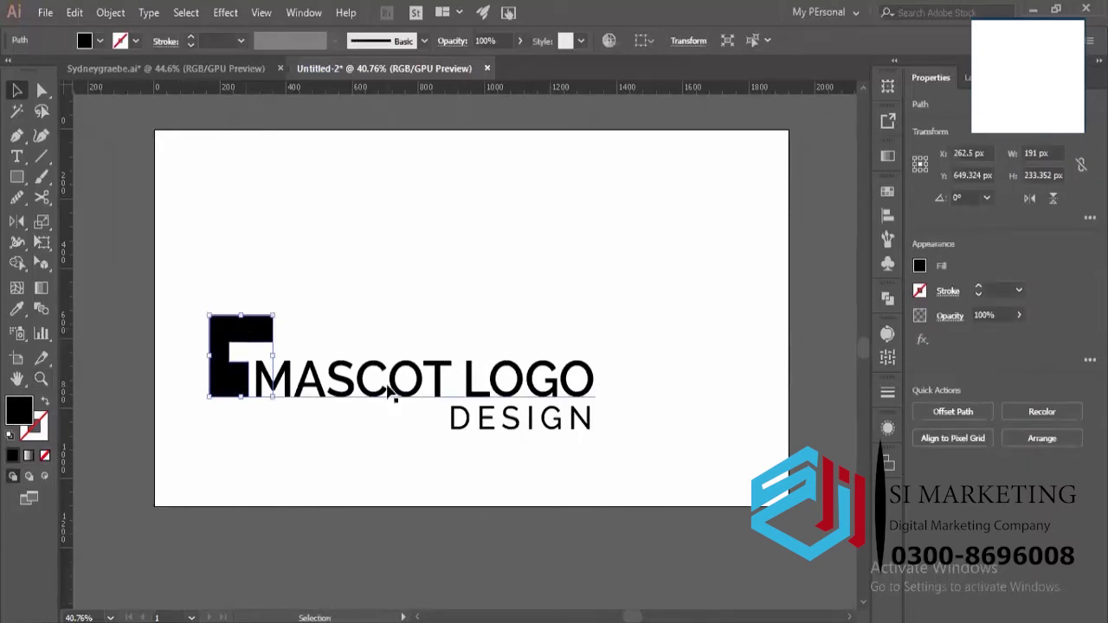
{"action": "left_click_drag", "start_coordinate": [389, 387], "coordinate": [534, 327]}
Draw a closed narrow vertical bar with the Pen tool, running down from the right end of the shape's upper arm.
{"action": "key", "text": "z"}
{"action": "left_click_drag", "start_coordinate": [267, 325], "coordinate": [366, 421]}
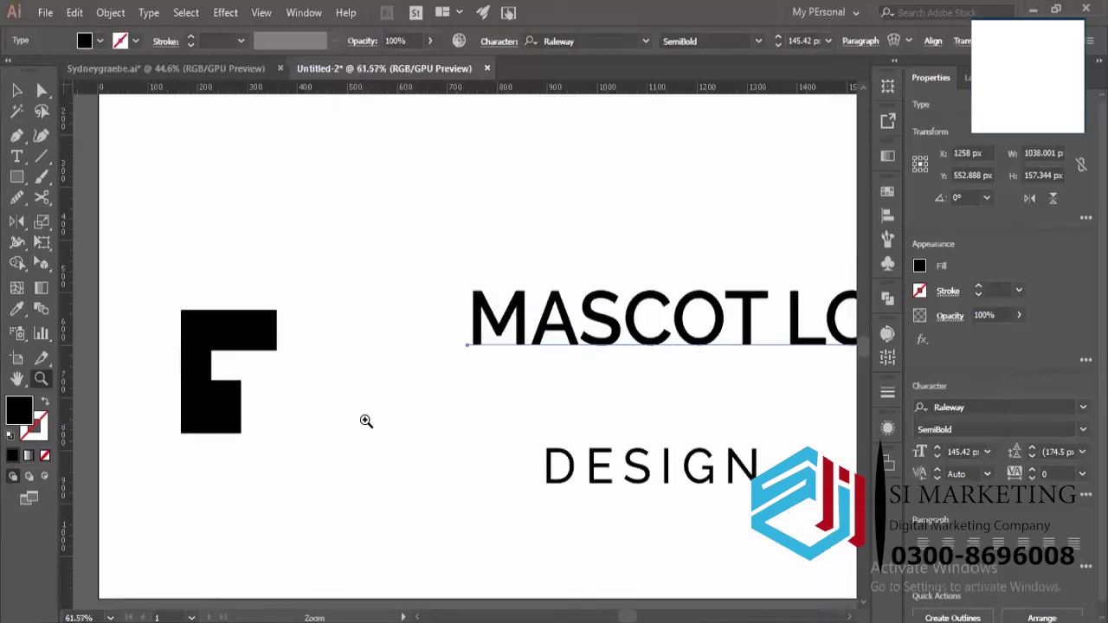
{"action": "key", "text": "p"}
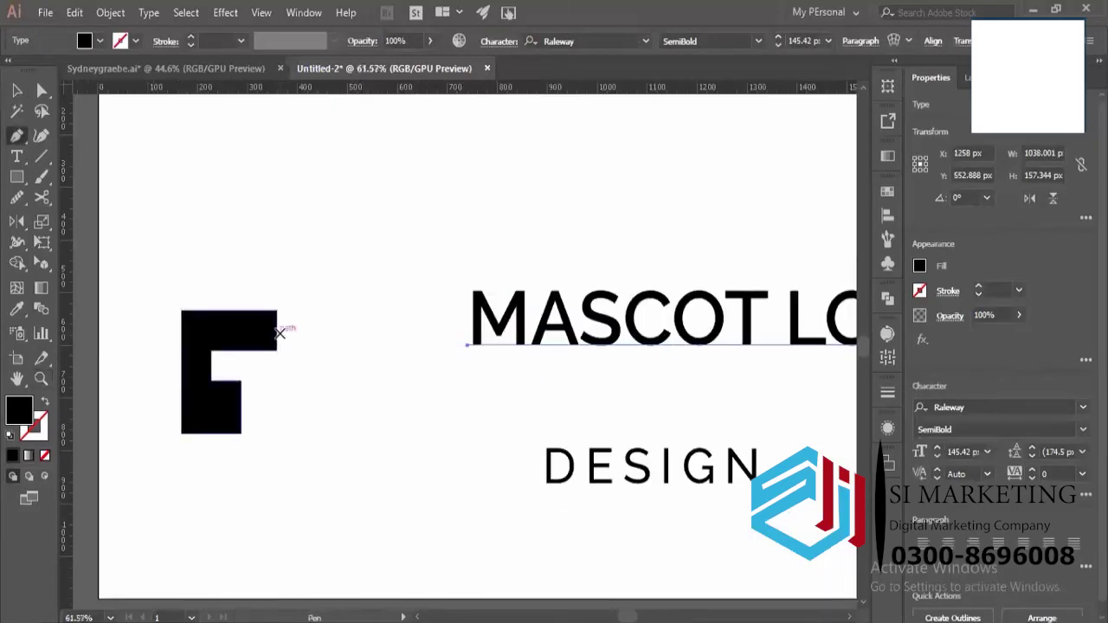
{"action": "left_click", "coordinate": [277, 330]}
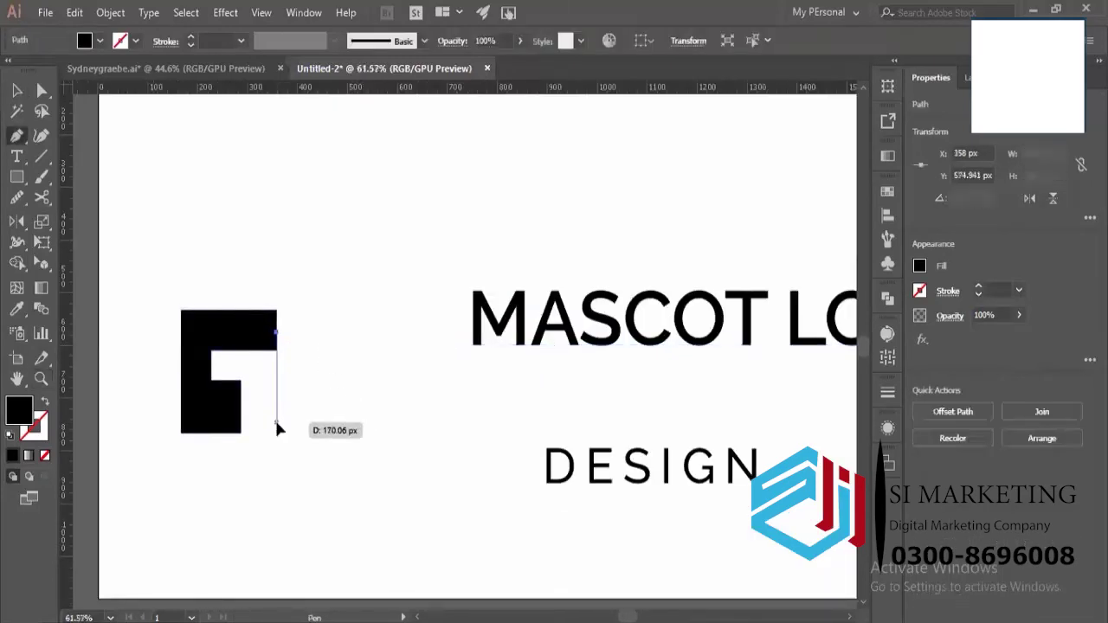
{"action": "left_click", "coordinate": [277, 421], "text": "shift"}
{"action": "left_click", "coordinate": [252, 422], "text": "shift"}
{"action": "left_click", "coordinate": [252, 330]}
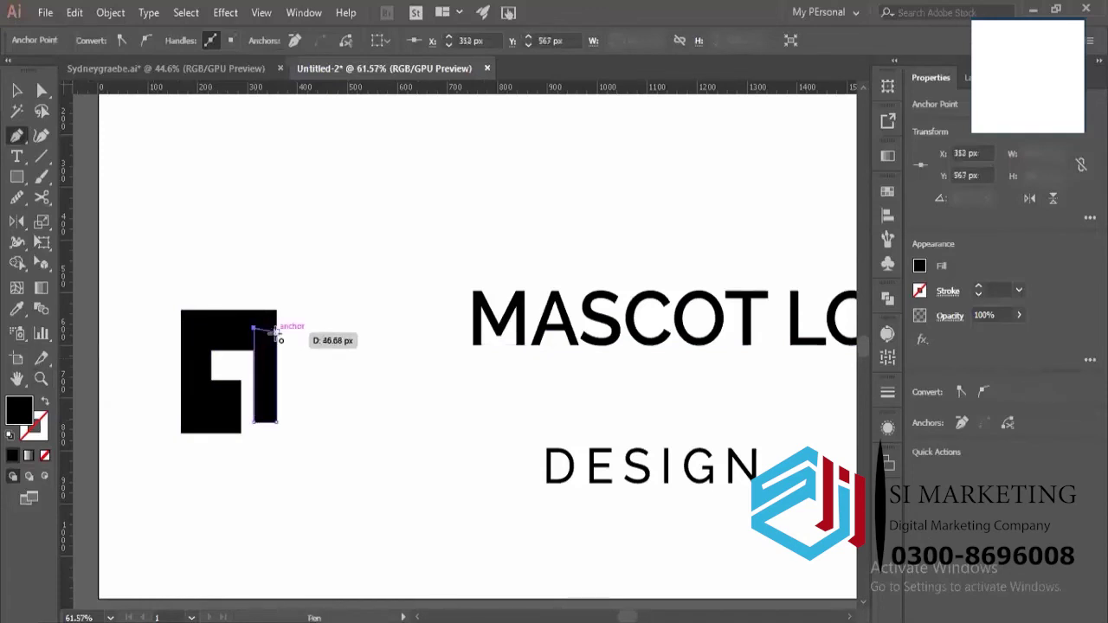
{"action": "left_click", "coordinate": [277, 329]}
Merge the vertical bar and the stepped shape into one shape with the Shape Builder tool.
{"action": "key", "text": "v"}
{"action": "left_click_drag", "start_coordinate": [309, 288], "coordinate": [153, 524]}
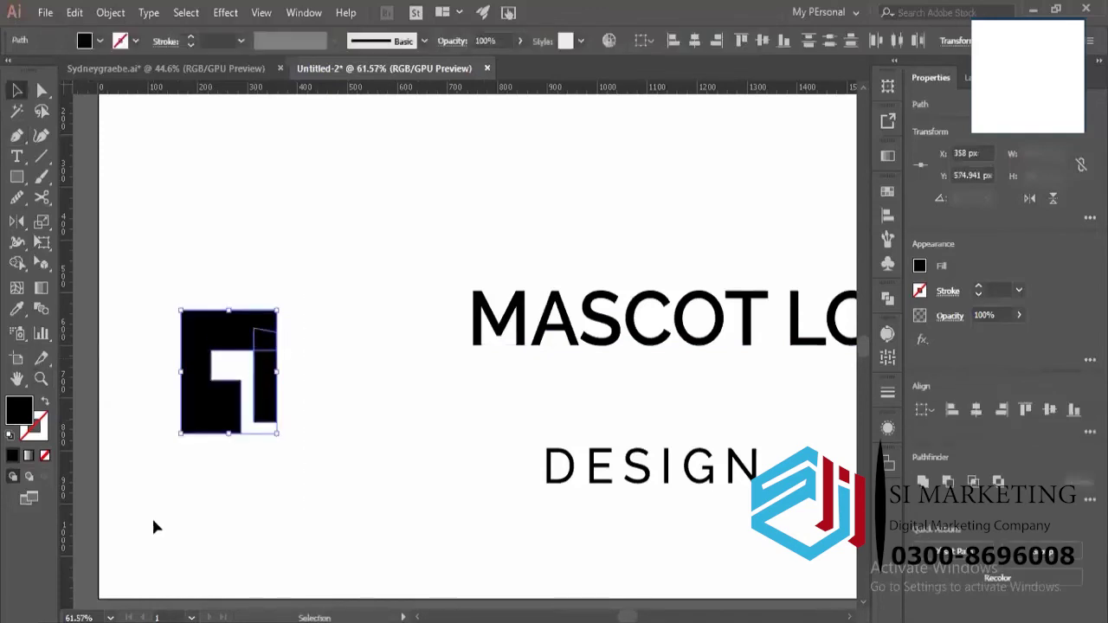
{"action": "left_click", "coordinate": [16, 262]}
{"action": "mouse_move", "coordinate": [266, 334]}
{"action": "left_mouse_down"}
{"action": "mouse_move", "coordinate": [281, 392]}
{"action": "mouse_move", "coordinate": [269, 319]}
{"action": "mouse_move", "coordinate": [237, 344]}
{"action": "left_mouse_up"}
{"action": "key", "text": "a"}
{"action": "left_click", "coordinate": [314, 292]}
Extend the bottom edge of the merged shape's right leg down to the base of the left block.
{"action": "key", "text": "z"}
{"action": "left_click", "coordinate": [236, 343], "text": "alt"}
{"action": "key", "text": "a"}
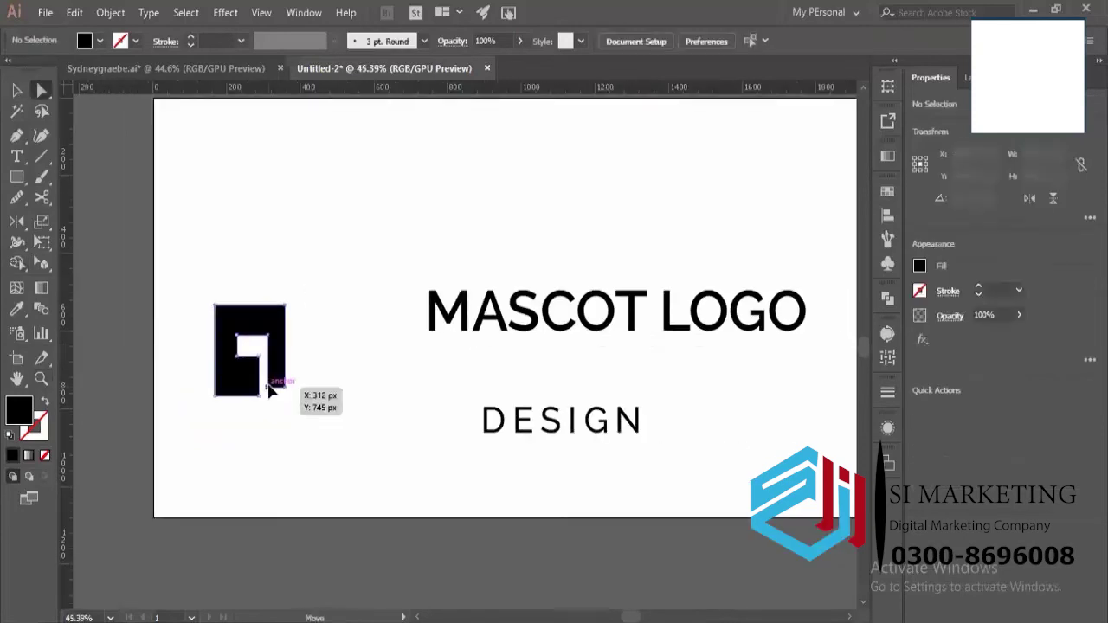
{"action": "left_click", "coordinate": [277, 386]}
{"action": "left_click_drag", "start_coordinate": [283, 391], "coordinate": [282, 398]}
{"action": "key", "text": "z"}
{"action": "left_click_drag", "start_coordinate": [298, 349], "coordinate": [257, 375]}
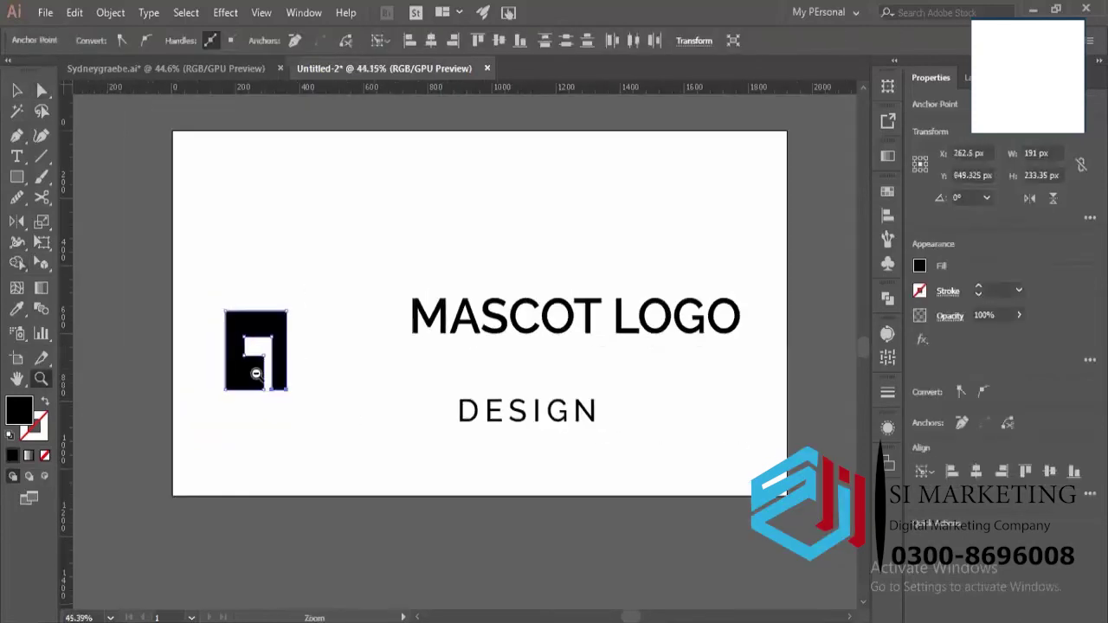
Round the two left corners of the white notch inside the merged shape into a half circle, about 28.47 px radius.
{"action": "left_click_drag", "start_coordinate": [249, 321], "coordinate": [334, 355]}
{"action": "key", "text": "a"}
{"action": "left_click", "coordinate": [252, 418]}
{"action": "key", "text": "a"}
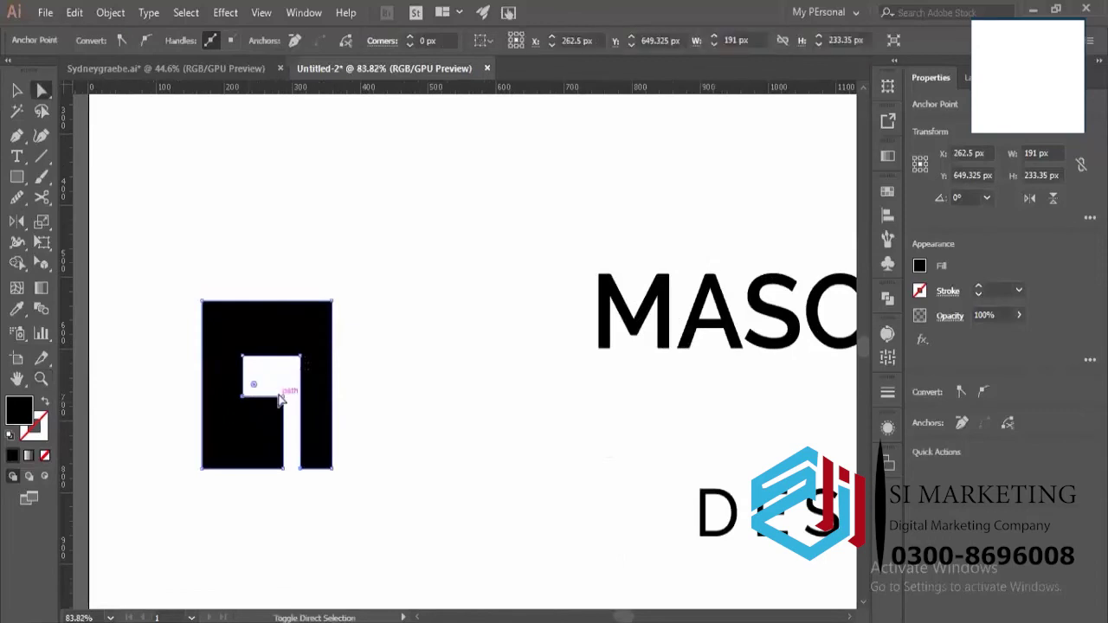
{"action": "left_click_drag", "start_coordinate": [284, 385], "coordinate": [285, 401]}
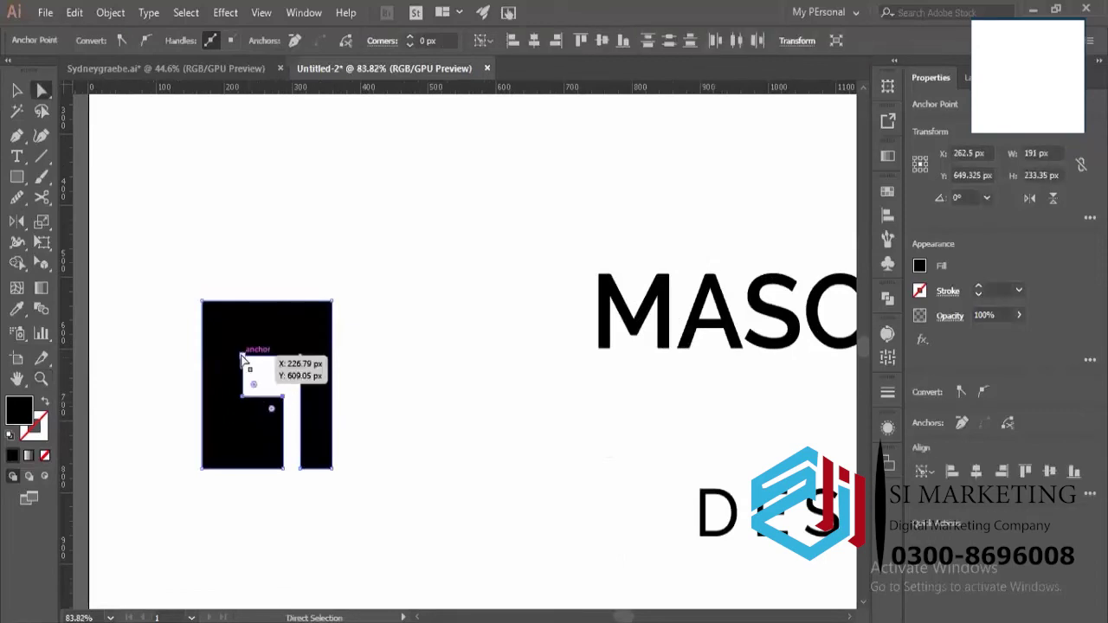
{"action": "left_click", "coordinate": [243, 355]}
{"action": "left_click", "coordinate": [245, 396], "text": "shift"}
{"action": "left_click_drag", "start_coordinate": [254, 384], "coordinate": [377, 395]}
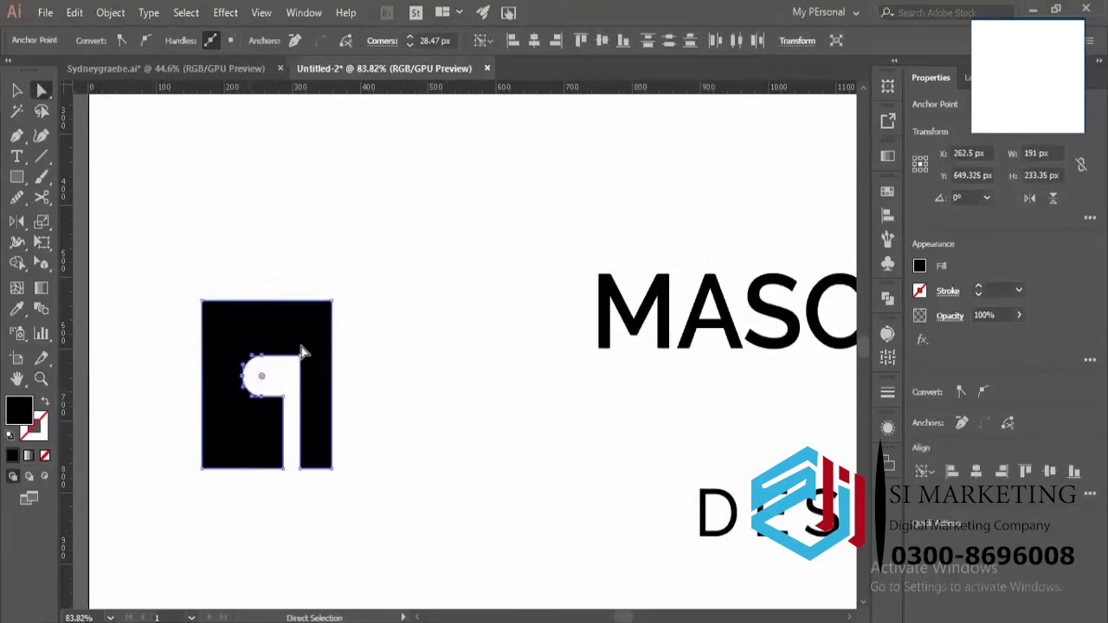
Round the upper-right corner of the white notch into a large smooth curve.
{"action": "left_click", "coordinate": [300, 355]}
{"action": "left_click_drag", "start_coordinate": [290, 368], "coordinate": [190, 495]}
{"action": "left_click", "coordinate": [392, 360]}
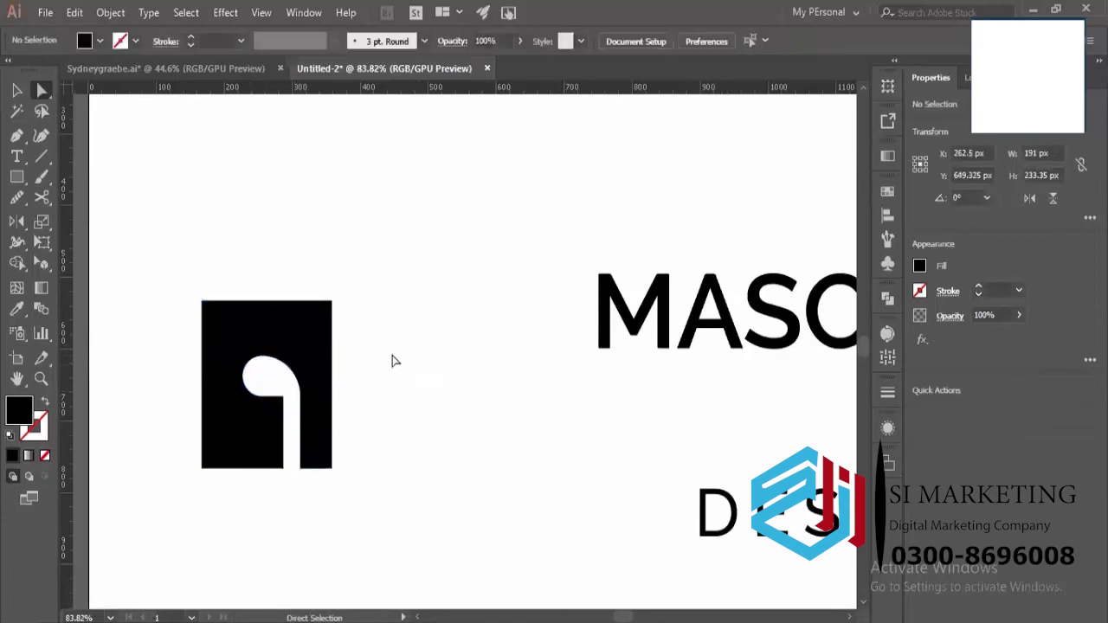
Widen the icon's right leg by moving its outer edge outward until the whole icon is 235 px wide.
{"action": "key", "text": "z"}
{"action": "left_click_drag", "start_coordinate": [369, 323], "coordinate": [292, 425]}
{"action": "left_click", "coordinate": [293, 433]}
{"action": "key", "text": "a"}
{"action": "left_click", "coordinate": [349, 398]}
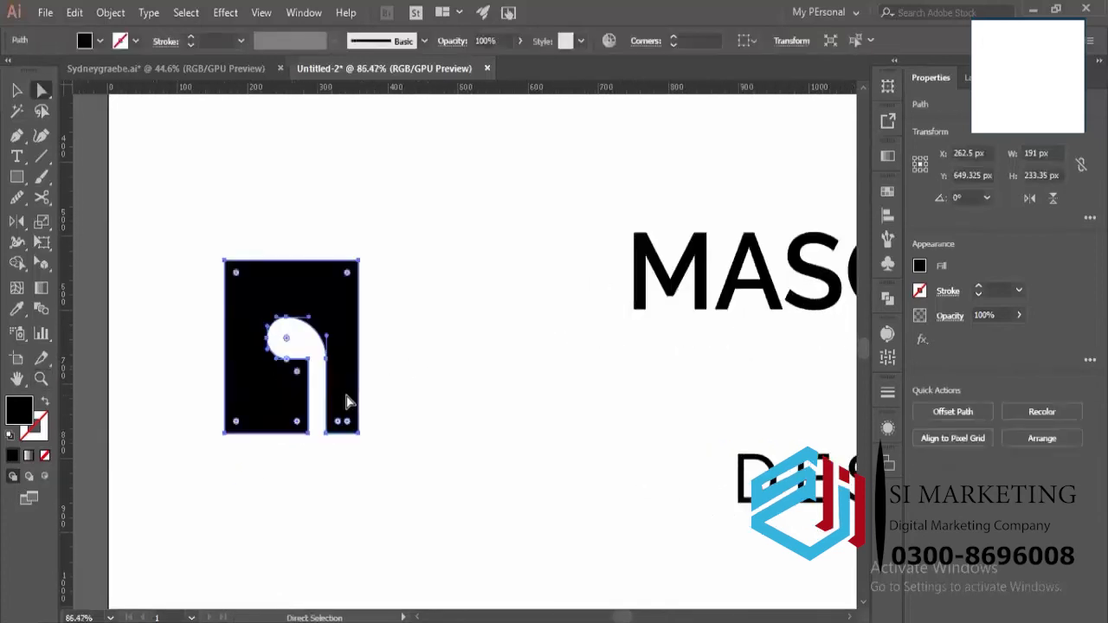
{"action": "left_click_drag", "start_coordinate": [358, 433], "coordinate": [397, 433]}
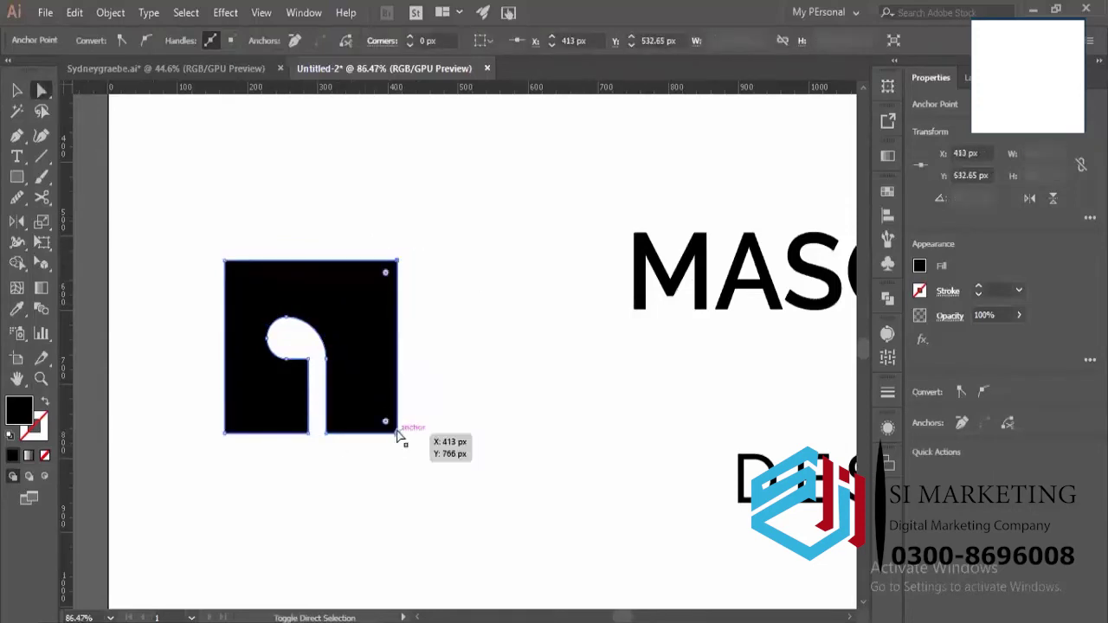
{"action": "left_click_drag", "start_coordinate": [401, 439], "coordinate": [389, 435]}
{"action": "key", "text": "z"}
{"action": "left_click_drag", "start_coordinate": [367, 379], "coordinate": [326, 410]}
{"action": "key", "text": "v"}
{"action": "key", "text": "z"}
{"action": "left_click_drag", "start_coordinate": [313, 255], "coordinate": [232, 329]}
{"action": "key", "text": "v"}
{"action": "left_click", "coordinate": [424, 352]}
{"action": "scroll", "coordinate": [423, 346], "scroll_direction": "up", "scroll_amount": 1}
{"action": "key", "text": "z"}
{"action": "left_click_drag", "start_coordinate": [423, 308], "coordinate": [352, 331]}
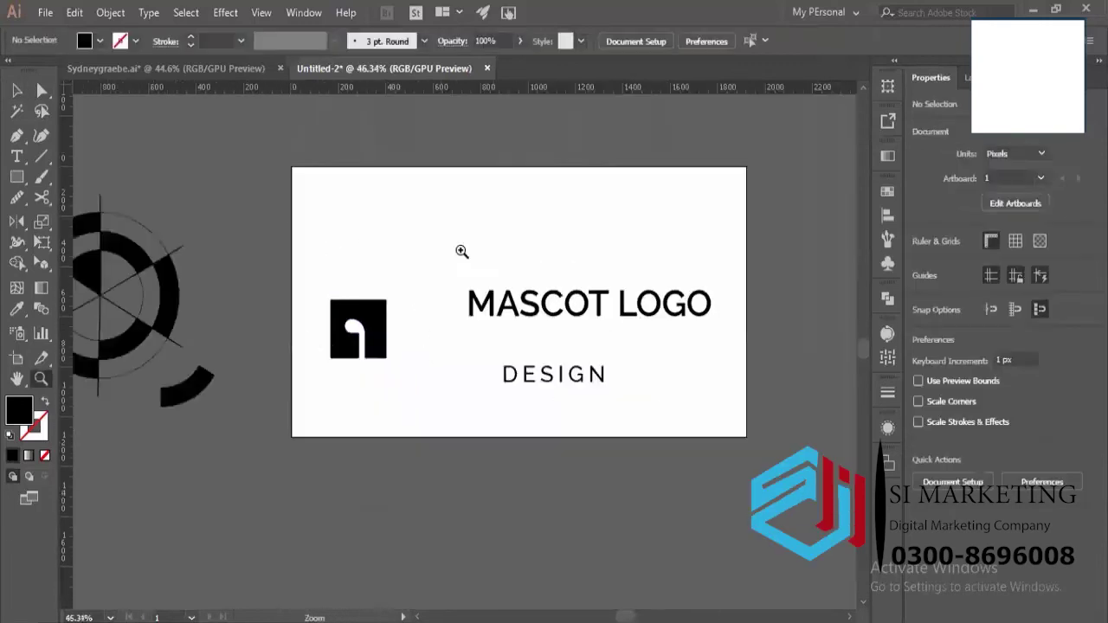
{"action": "left_click_drag", "start_coordinate": [525, 232], "coordinate": [573, 268]}
{"action": "key", "text": "v"}
{"action": "left_click_drag", "start_coordinate": [342, 373], "coordinate": [388, 297]}
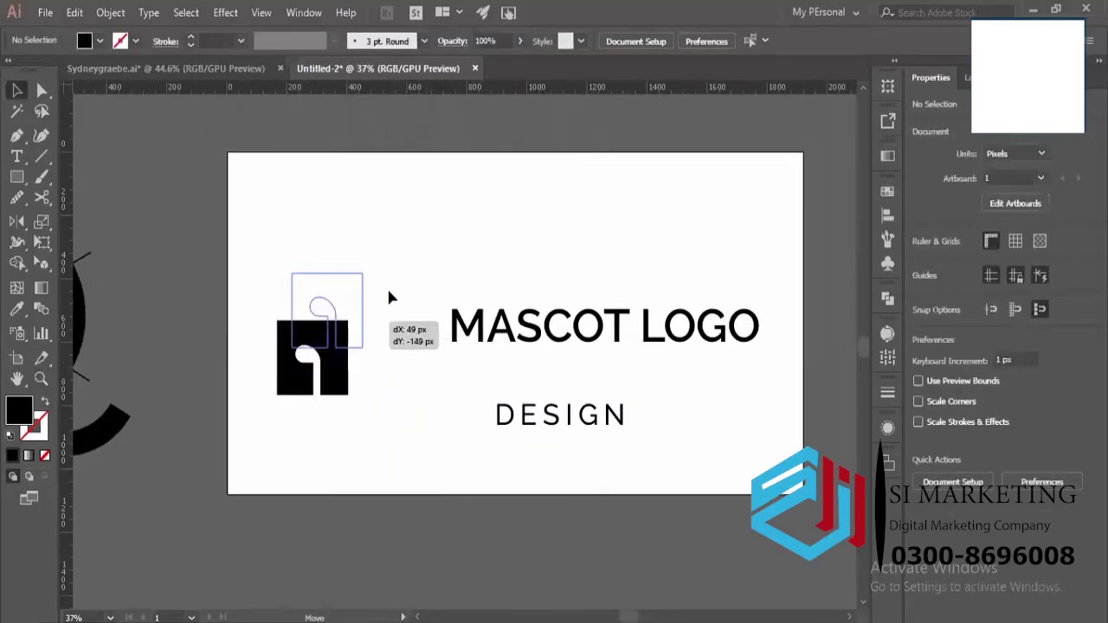
{"action": "left_click_drag", "start_coordinate": [457, 316], "coordinate": [472, 323]}
{"action": "key", "text": "v"}
{"action": "key", "text": "ctrl+z"}
Move the icon straight up to Y 540.325 px and bring the MASCOT LOGO text closer beside it.
{"action": "left_click_drag", "start_coordinate": [319, 385], "coordinate": [316, 344]}
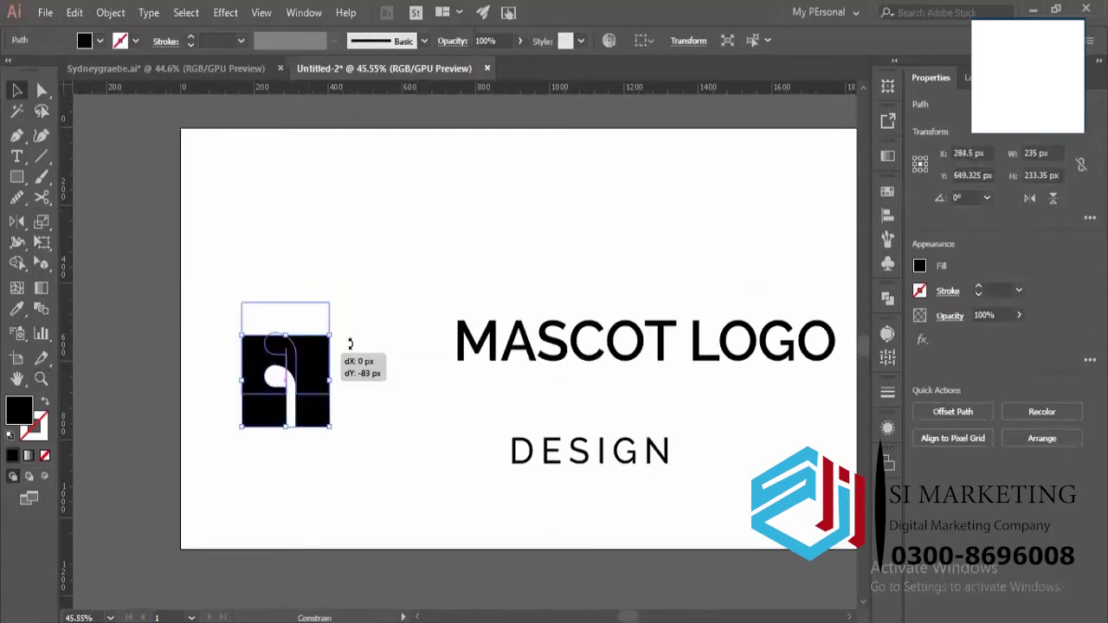
{"action": "left_click_drag", "start_coordinate": [499, 346], "coordinate": [380, 327]}
Place the DESIGN text directly beneath MASCOT LOGO and align the left edges of both texts.
{"action": "left_click_drag", "start_coordinate": [588, 452], "coordinate": [574, 437]}
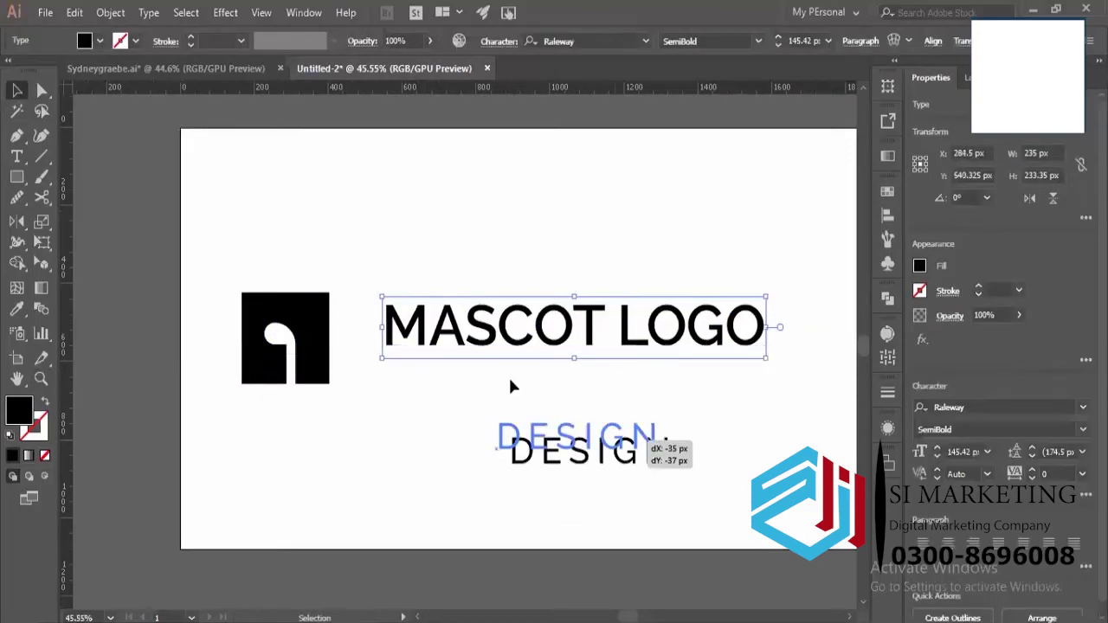
{"action": "key", "text": "z"}
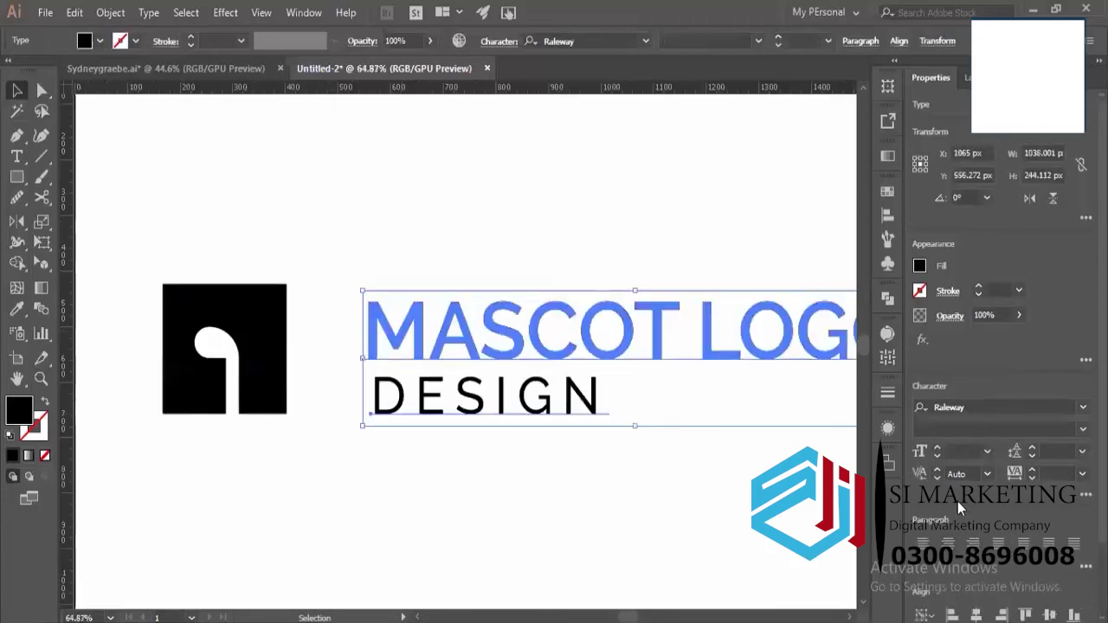
{"action": "left_click", "coordinate": [963, 614]}
{"action": "left_click", "coordinate": [675, 493]}
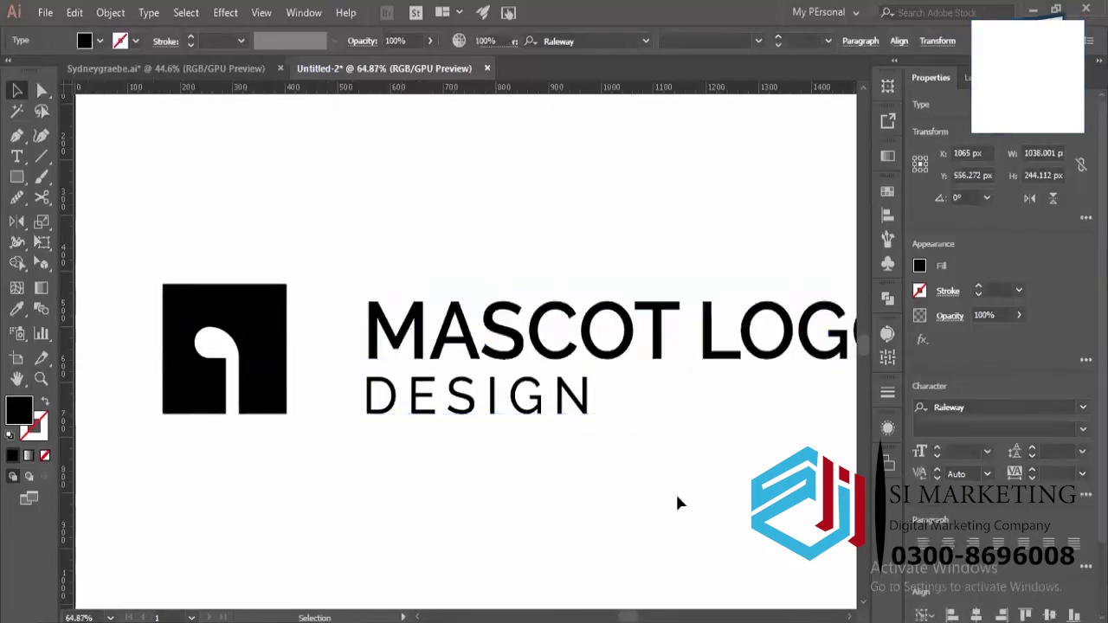
Shift the MASCOT LOGO and DESIGN texts together horizontally toward the icon by about 144 px.
{"action": "scroll", "coordinate": [469, 330], "scroll_direction": "down", "scroll_amount": 3}
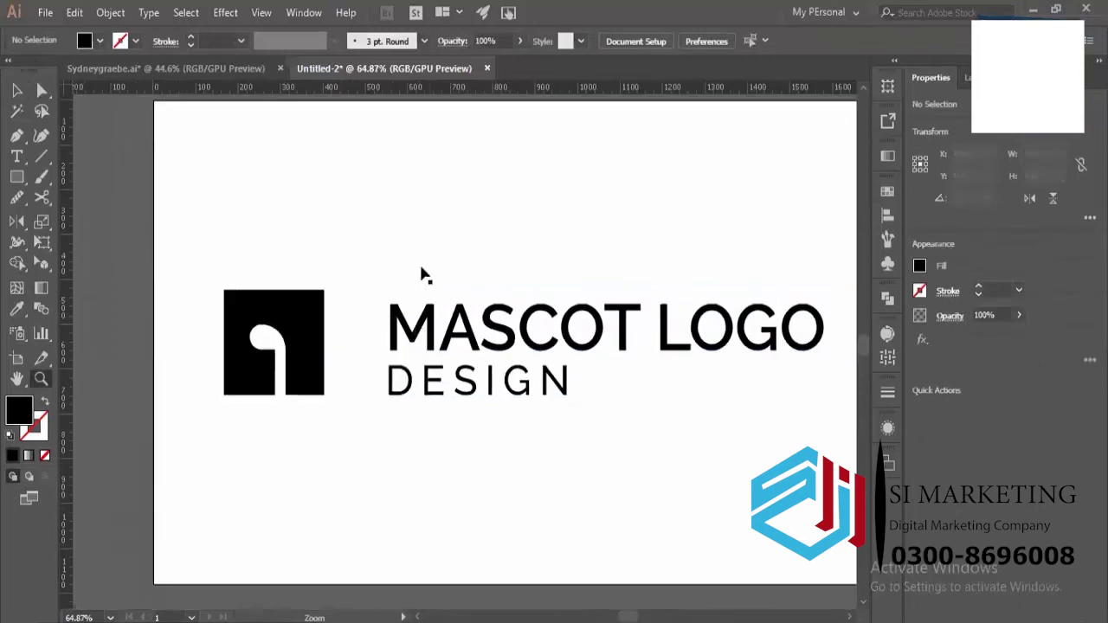
{"action": "left_click", "coordinate": [470, 332]}
{"action": "left_click_drag", "start_coordinate": [470, 332], "coordinate": [419, 329]}
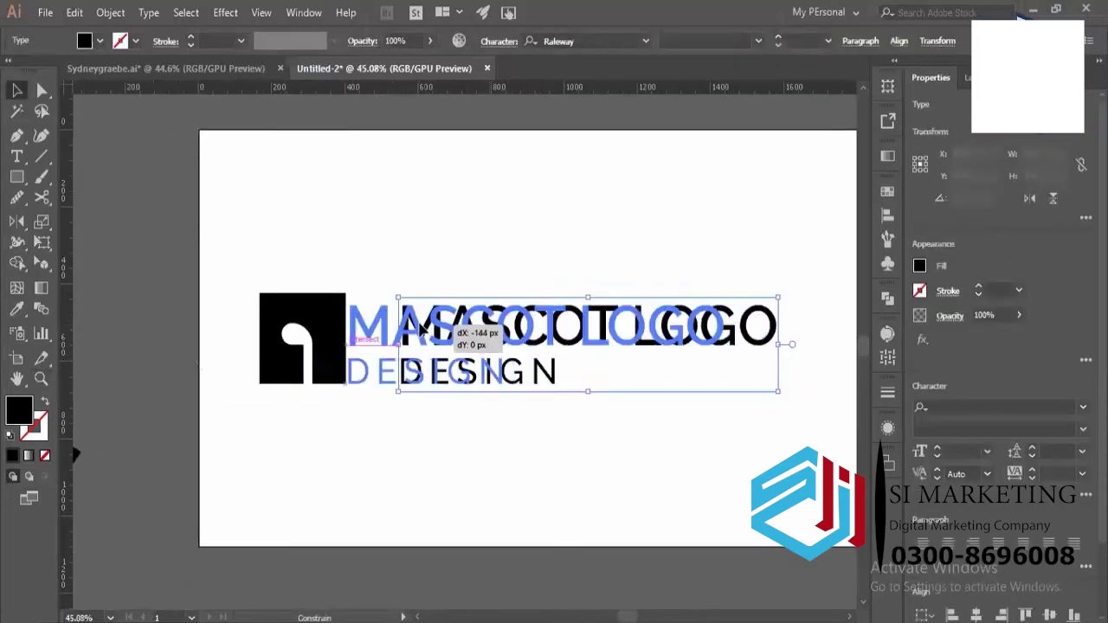